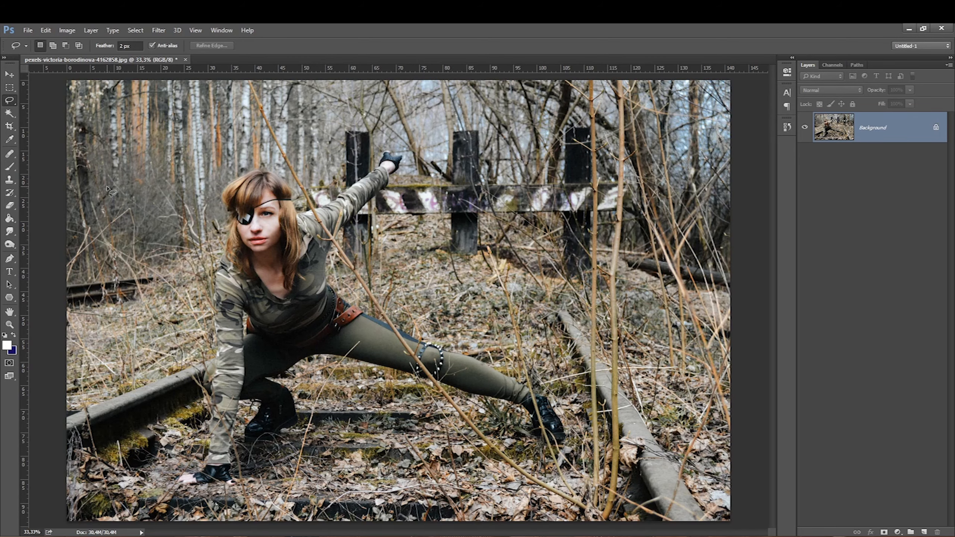
# Step: Rotate the photo with the Crop tool to straighten the scene and apply the crop
pyautogui.hotkey('ctrl', '-')
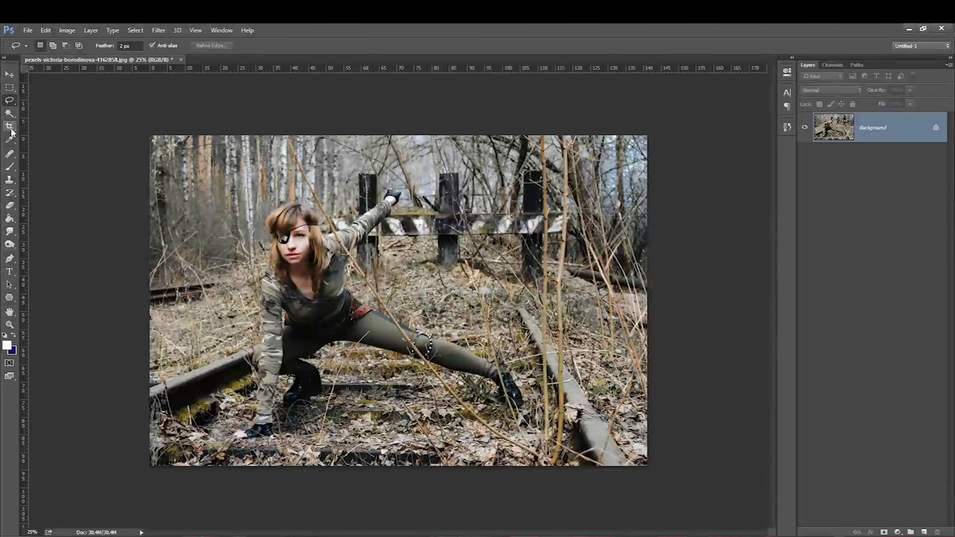
pyautogui.click(10, 127)
pyautogui.moveTo(123, 207)
pyautogui.mouseDown()
pyautogui.moveTo(124, 191)
pyautogui.moveTo(122, 205)
pyautogui.mouseUp()
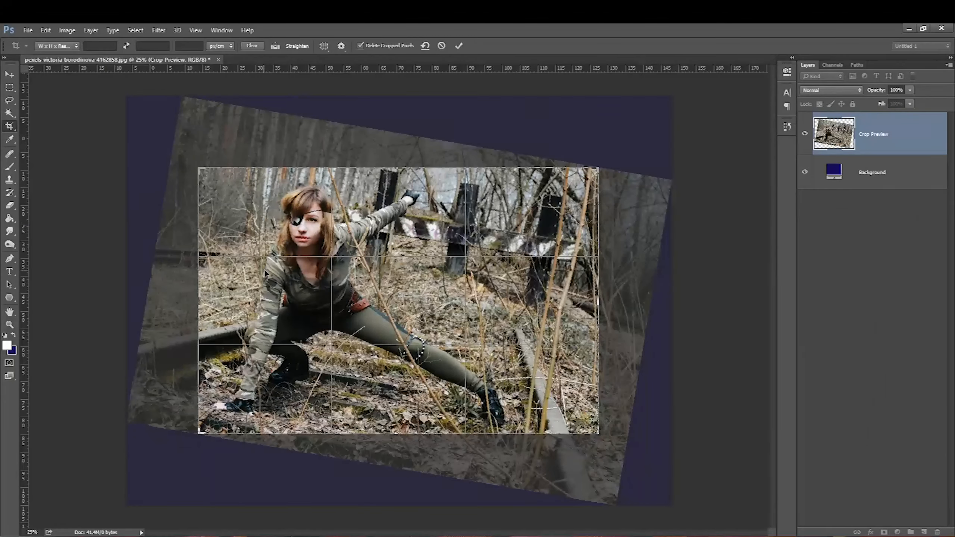
pyautogui.moveTo(308, 163); pyautogui.dragTo(308, 169)
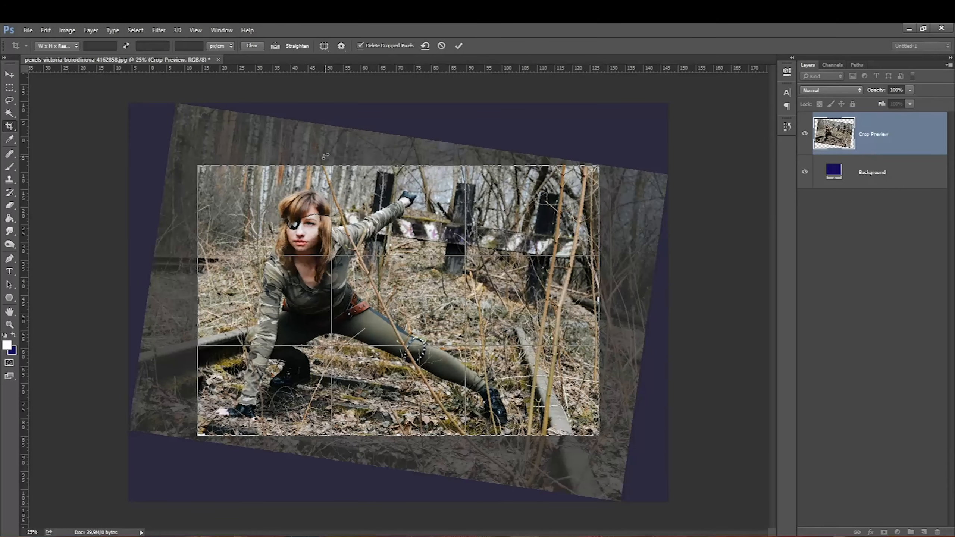
pyautogui.moveTo(325, 155); pyautogui.dragTo(285, 146)
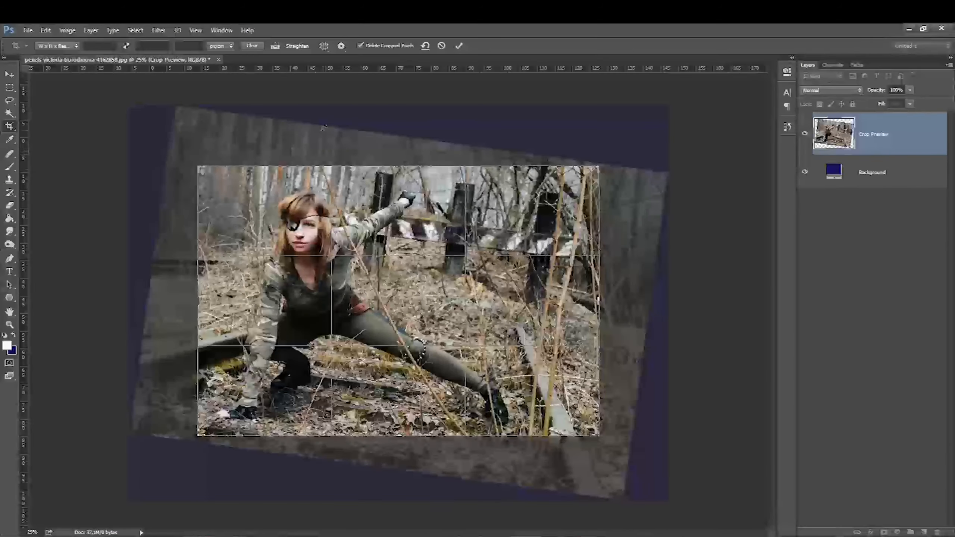
pyautogui.moveTo(198, 163); pyautogui.dragTo(171, 143)
pyautogui.moveTo(627, 456); pyautogui.dragTo(640, 485)
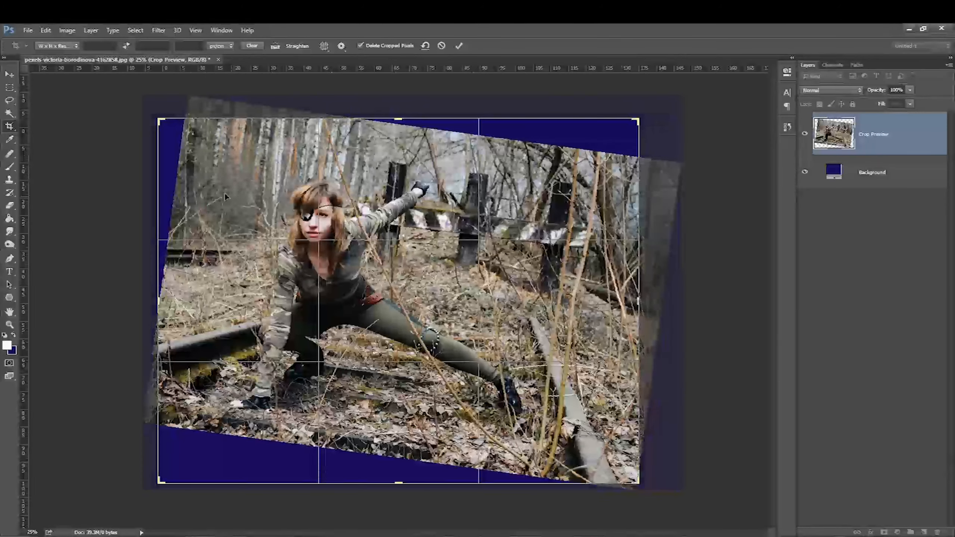
pyautogui.moveTo(398, 119); pyautogui.dragTo(399, 142)
pyautogui.moveTo(141, 119); pyautogui.dragTo(131, 135)
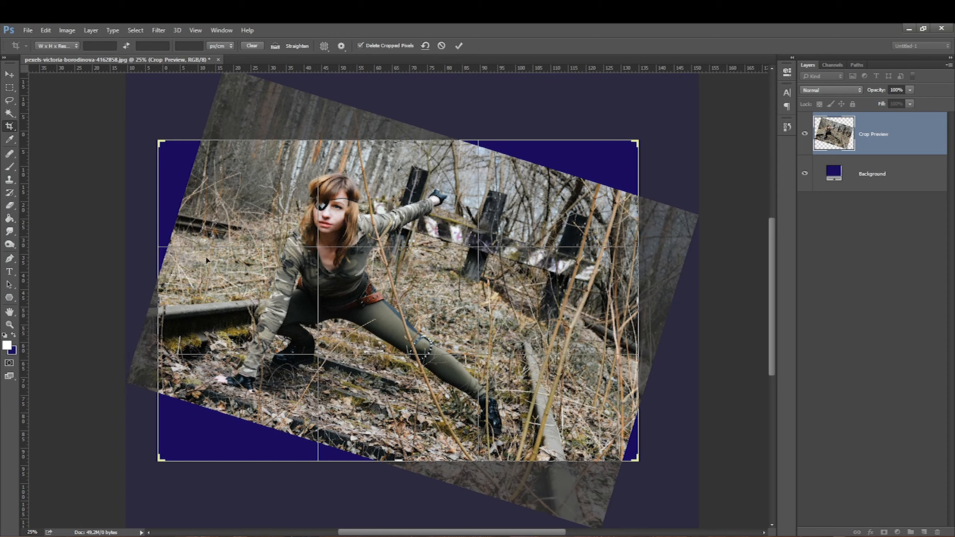
pyautogui.moveTo(205, 255); pyautogui.dragTo(236, 256)
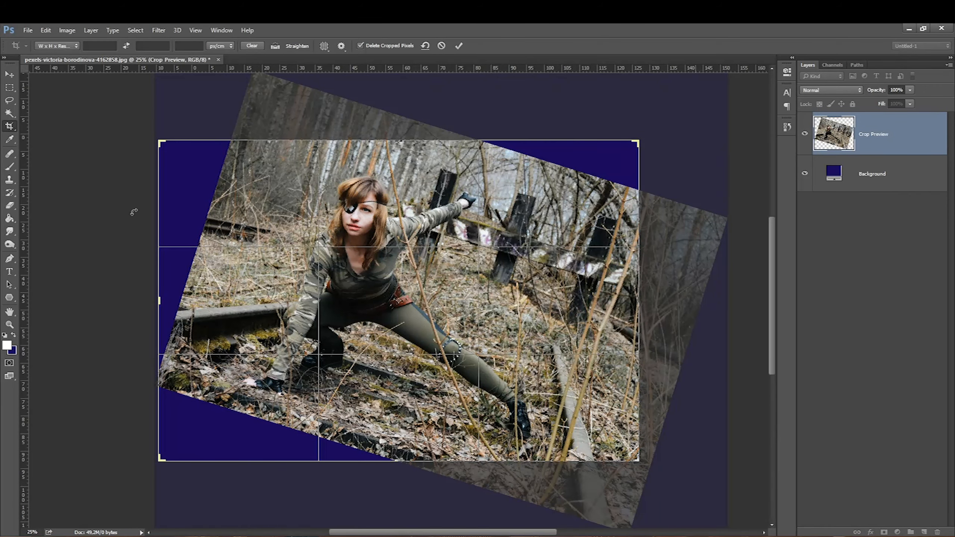
pyautogui.rightClick(214, 260)
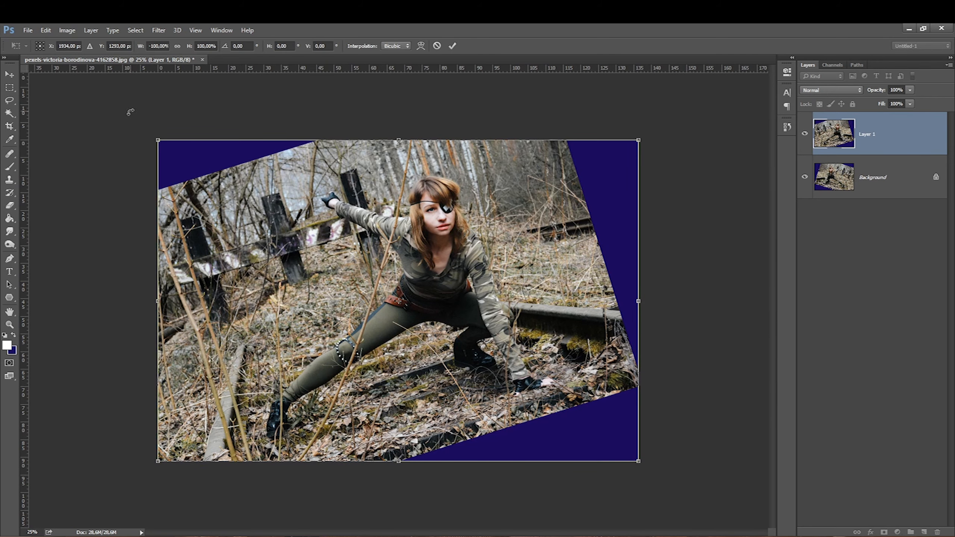
pyautogui.moveTo(131, 112); pyautogui.dragTo(187, 171)
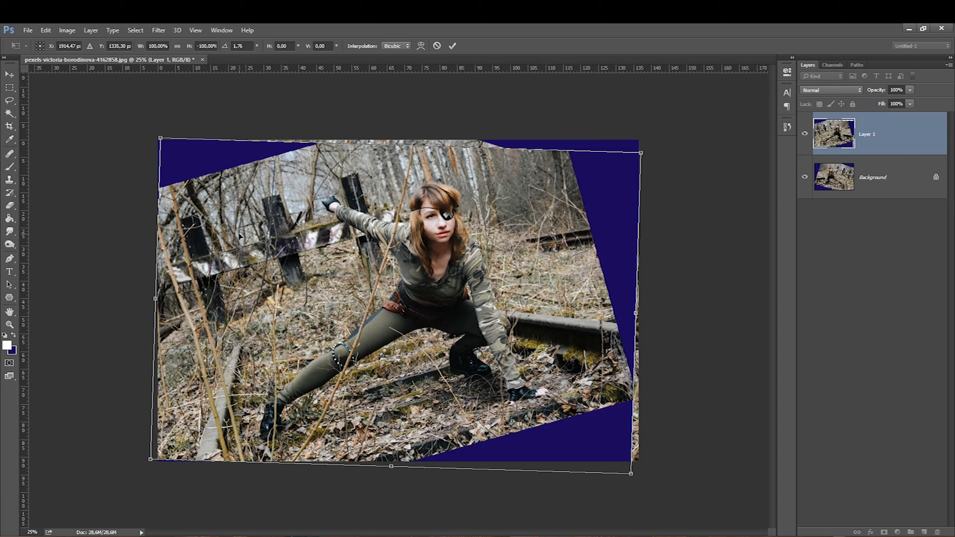
pyautogui.moveTo(392, 101); pyautogui.dragTo(385, 105)
pyautogui.press('c')
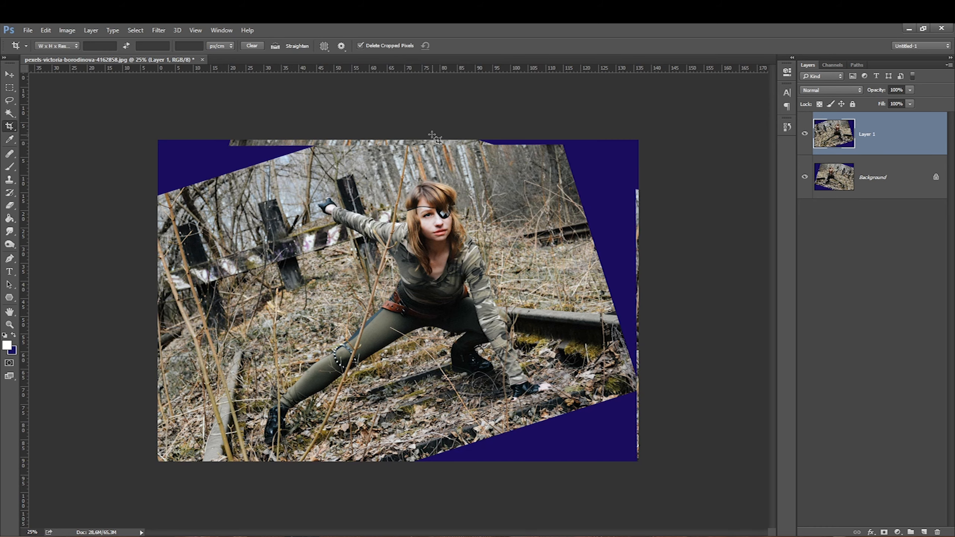
pyautogui.hotkey('ctrl', 'z')
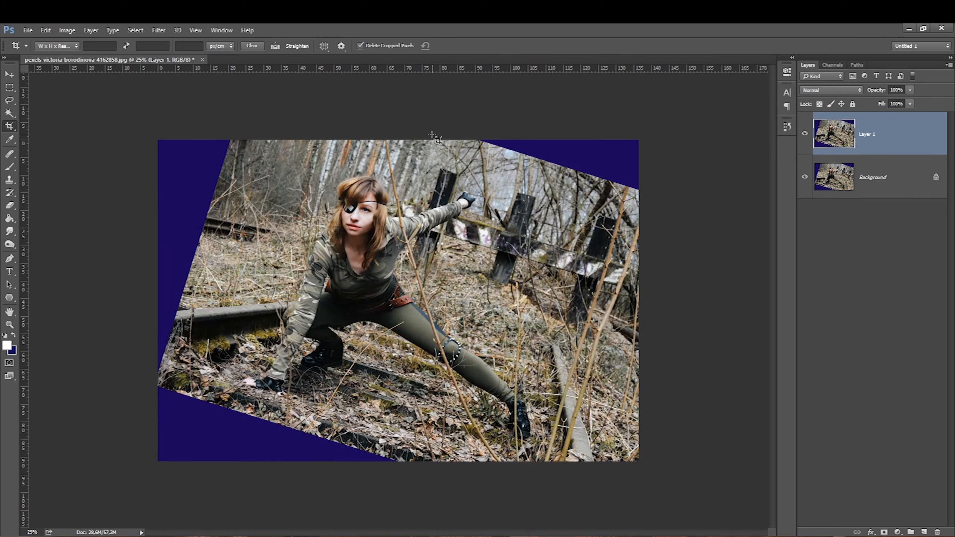
# Step: Free-transform the layer, rotating it about -2.59° and enlarging it to about 108% to cover more of the canvas
pyautogui.click(9, 87)
pyautogui.hotkey('ctrl', 't')
pyautogui.moveTo(160, 140); pyautogui.dragTo(110, 126)
pyautogui.moveTo(152, 198); pyautogui.dragTo(147, 209)
pyautogui.press('shift')
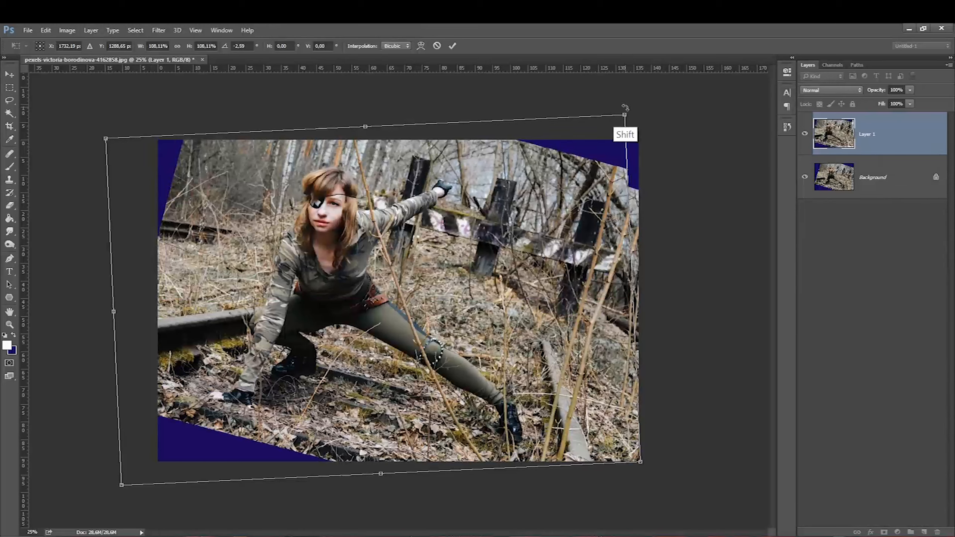
pyautogui.moveTo(624, 114); pyautogui.dragTo(652, 93)
pyautogui.moveTo(216, 213); pyautogui.dragTo(200, 244)
pyautogui.moveTo(106, 514); pyautogui.dragTo(154, 479)
pyautogui.moveTo(162, 427); pyautogui.dragTo(145, 435)
pyautogui.press('Return')
# Step: Crop the image again, adjusting the crop box edges to trim the canvas
pyautogui.press('m')
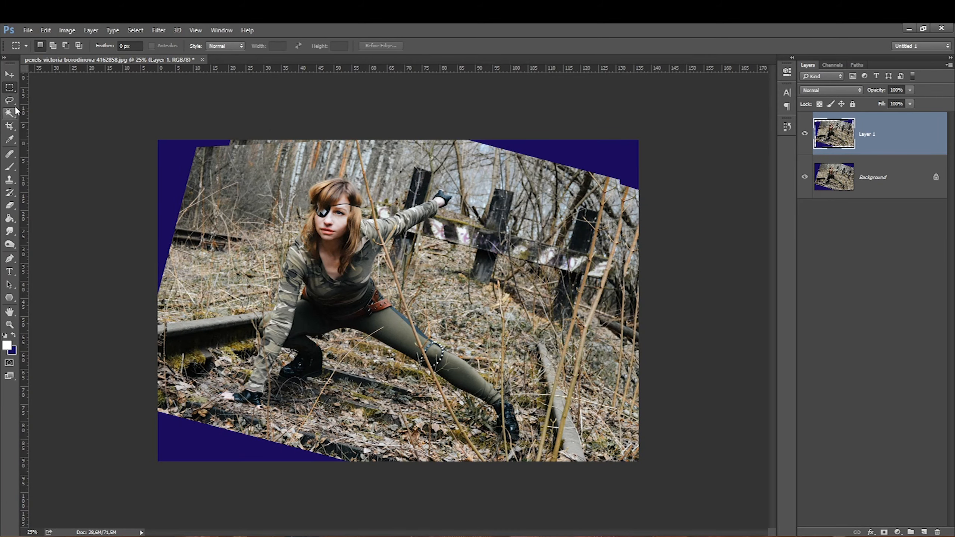
pyautogui.click(9, 126)
pyautogui.moveTo(394, 139); pyautogui.dragTo(395, 143)
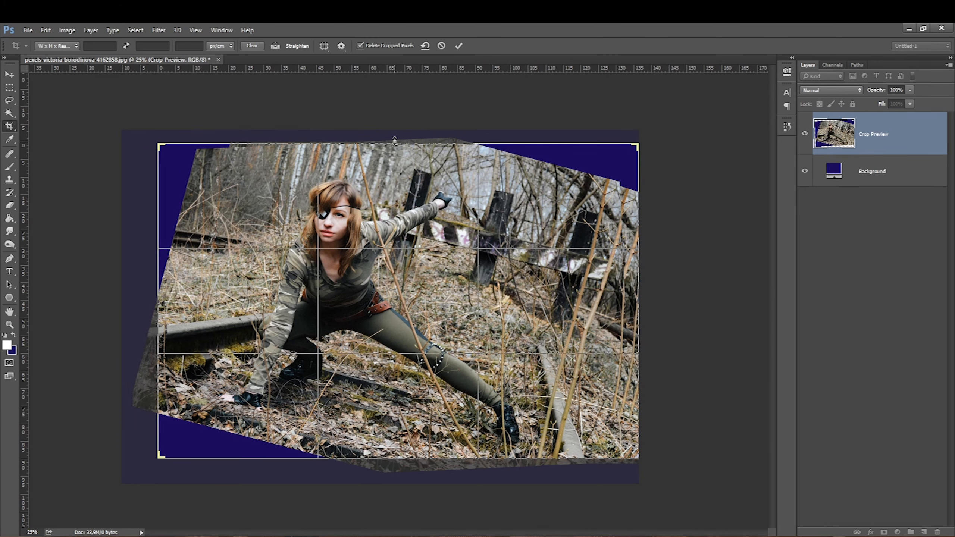
pyautogui.moveTo(167, 119); pyautogui.dragTo(164, 161)
pyautogui.moveTo(635, 454); pyautogui.dragTo(639, 458)
pyautogui.moveTo(156, 141); pyautogui.dragTo(159, 144)
pyautogui.moveTo(211, 351); pyautogui.dragTo(216, 354)
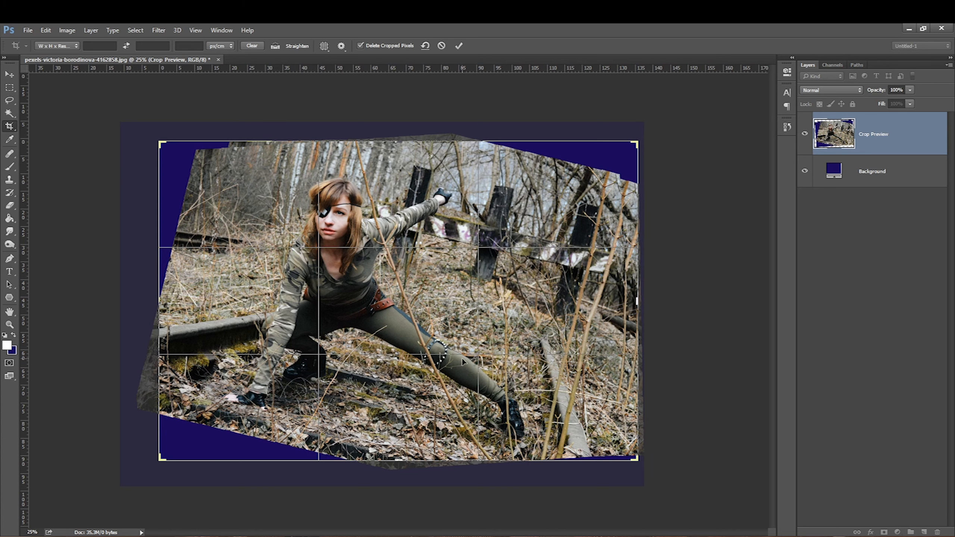
pyautogui.moveTo(635, 166); pyautogui.dragTo(635, 141)
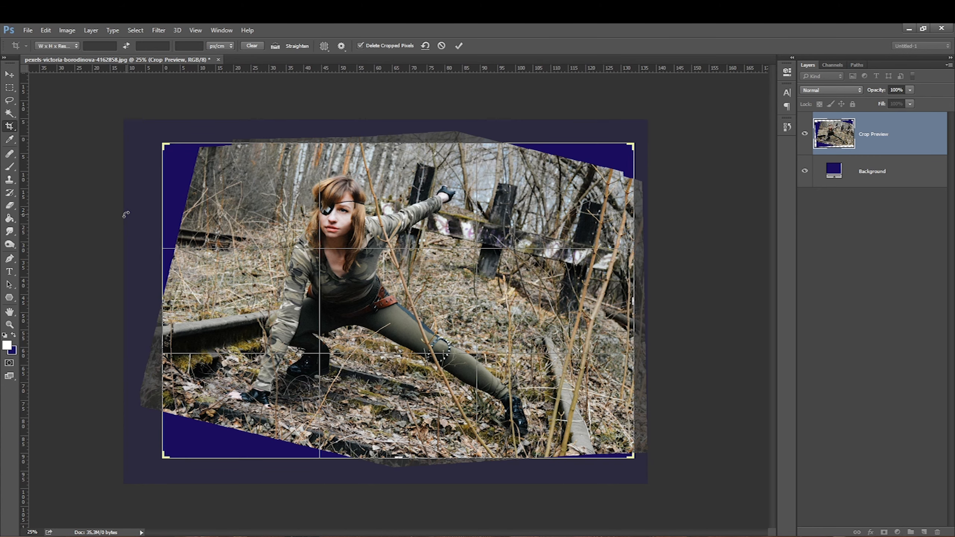
pyautogui.press('Return')
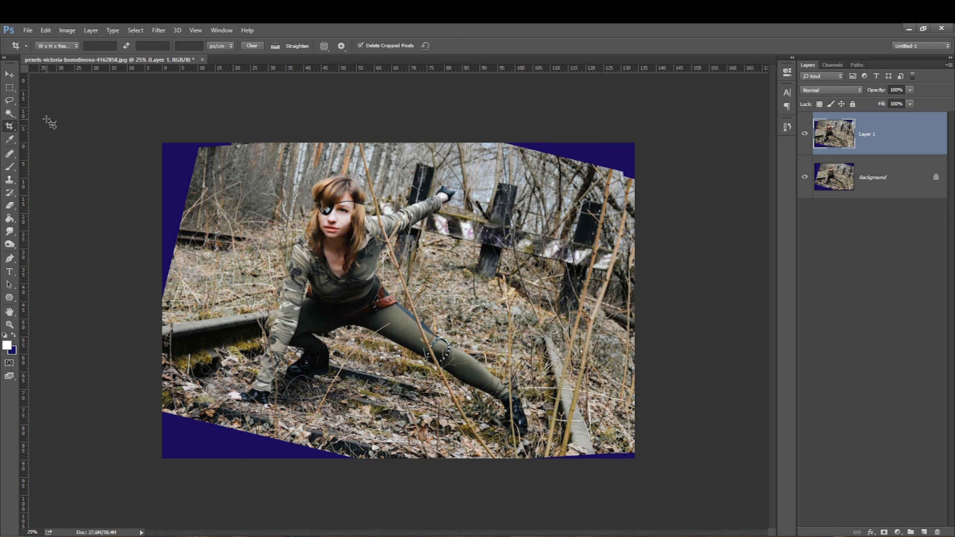
# Step: Clone Stamp over the blue gaps in the top-left corner and along the left edge
pyautogui.click(10, 180)
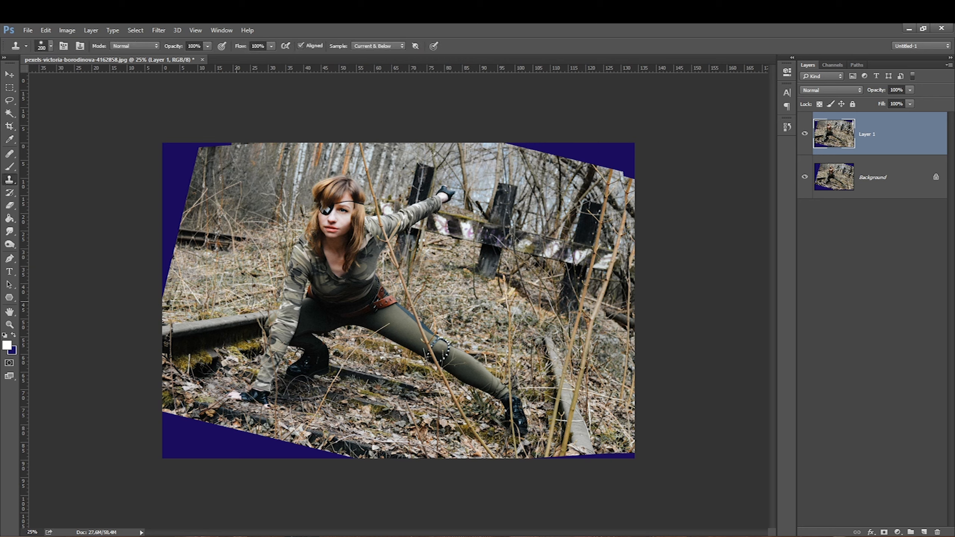
pyautogui.press('alt')
pyautogui.keyDown('alt'); pyautogui.click(229, 237); pyautogui.keyUp('alt')
pyautogui.keyDown('alt'); pyautogui.click(228, 237); pyautogui.keyUp('alt')
pyautogui.press(']')
pyautogui.press(']')
pyautogui.moveTo(169, 227)
pyautogui.mouseDown()
pyautogui.moveTo(177, 146)
pyautogui.moveTo(199, 150)
pyautogui.moveTo(217, 141)
pyautogui.mouseUp()
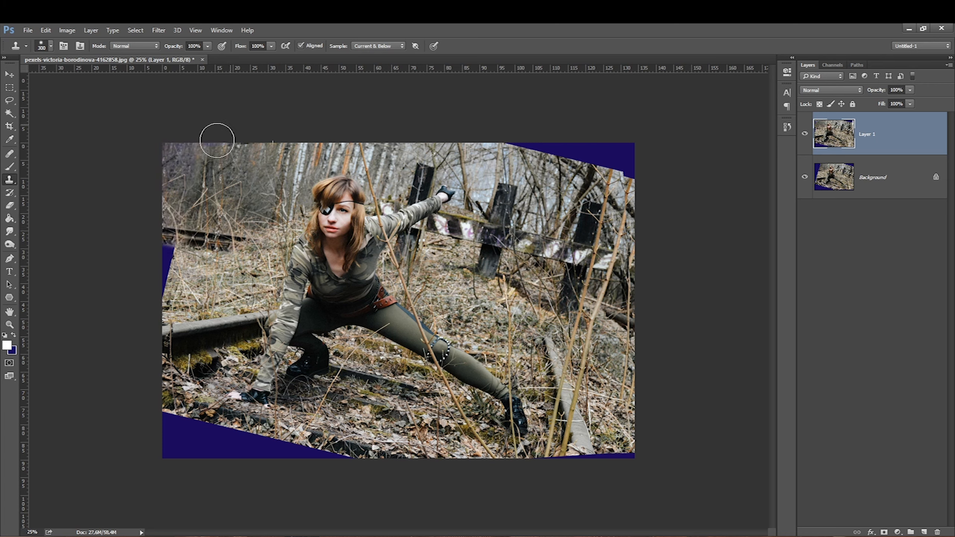
pyautogui.press('[')
pyautogui.press('[')
pyautogui.moveTo(159, 255)
pyautogui.mouseDown()
pyautogui.moveTo(156, 288)
pyautogui.moveTo(169, 257)
pyautogui.moveTo(173, 281)
pyautogui.moveTo(154, 305)
pyautogui.moveTo(170, 247)
pyautogui.mouseUp()
pyautogui.press('[')
pyautogui.press('[')
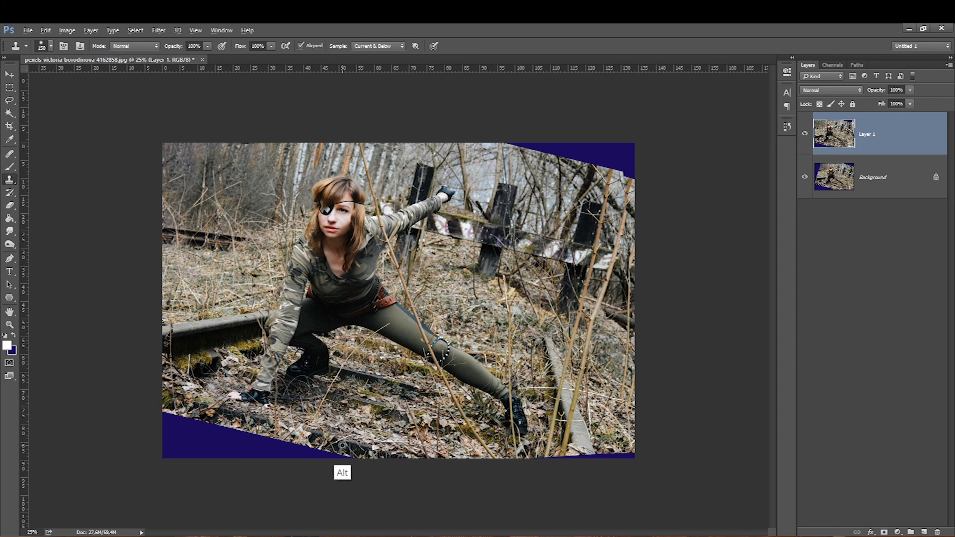
# Step: Clone Stamp over the blue wedges at the bottom-left and bottom-right corners
pyautogui.keyDown('alt'); pyautogui.click(418, 413); pyautogui.keyUp('alt')
pyautogui.press(']')
pyautogui.press(']')
pyautogui.moveTo(286, 448)
pyautogui.mouseDown()
pyautogui.moveTo(324, 454)
pyautogui.moveTo(290, 468)
pyautogui.moveTo(298, 452)
pyautogui.moveTo(184, 421)
pyautogui.mouseUp()
pyautogui.press(']')
pyautogui.press(']')
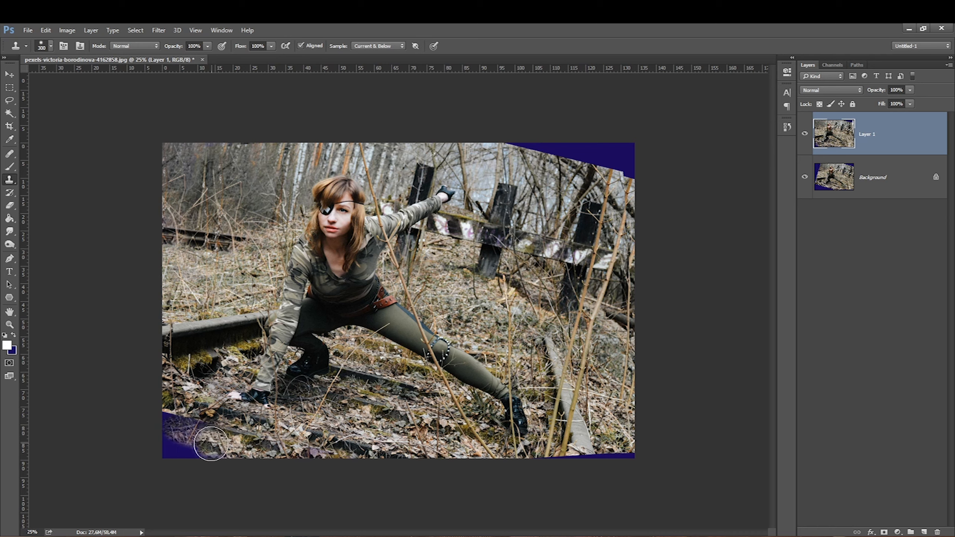
pyautogui.moveTo(145, 420)
pyautogui.mouseDown()
pyautogui.moveTo(198, 446)
pyautogui.moveTo(182, 468)
pyautogui.moveTo(233, 467)
pyautogui.moveTo(160, 455)
pyautogui.moveTo(176, 466)
pyautogui.mouseUp()
pyautogui.press('[')
pyautogui.press('[')
pyautogui.press('[')
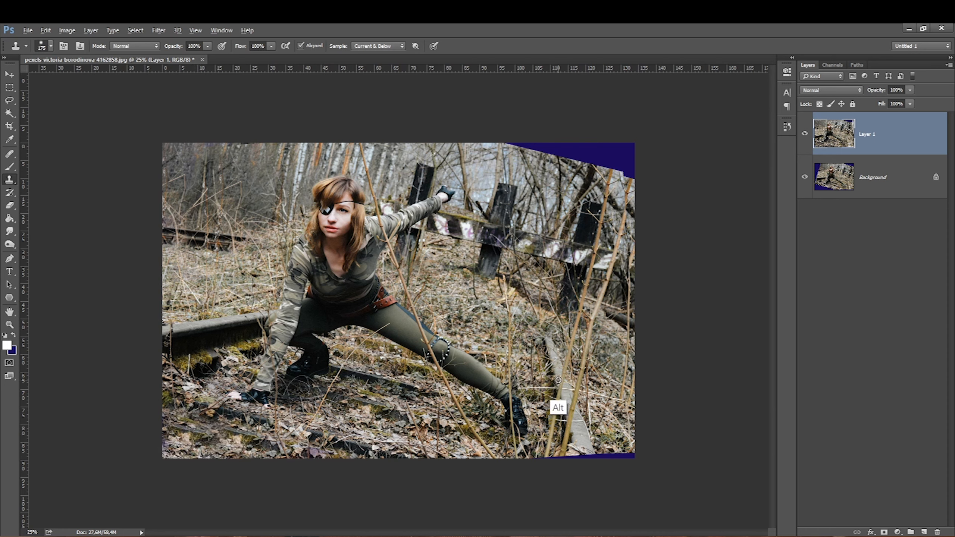
pyautogui.keyDown('alt'); pyautogui.click(554, 374); pyautogui.keyUp('alt')
pyautogui.moveTo(575, 458)
pyautogui.mouseDown()
pyautogui.moveTo(584, 457)
pyautogui.moveTo(595, 470)
pyautogui.moveTo(586, 469)
pyautogui.moveTo(632, 458)
pyautogui.mouseUp()
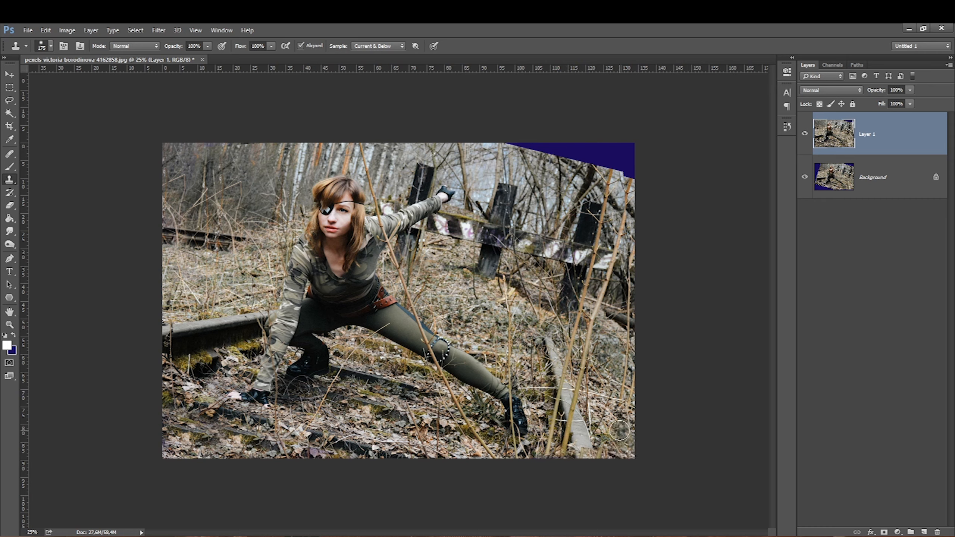
# Step: Clone Stamp over the blue wedge in the top-right corner and merge the layer down
pyautogui.keyDown('alt'); pyautogui.click(595, 212); pyautogui.keyUp('alt')
pyautogui.press(']')
pyautogui.press(']')
pyautogui.press('[')
pyautogui.press('[')
pyautogui.moveTo(614, 147)
pyautogui.mouseDown()
pyautogui.moveTo(621, 171)
pyautogui.moveTo(624, 156)
pyautogui.mouseUp()
pyautogui.press(']')
pyautogui.press(']')
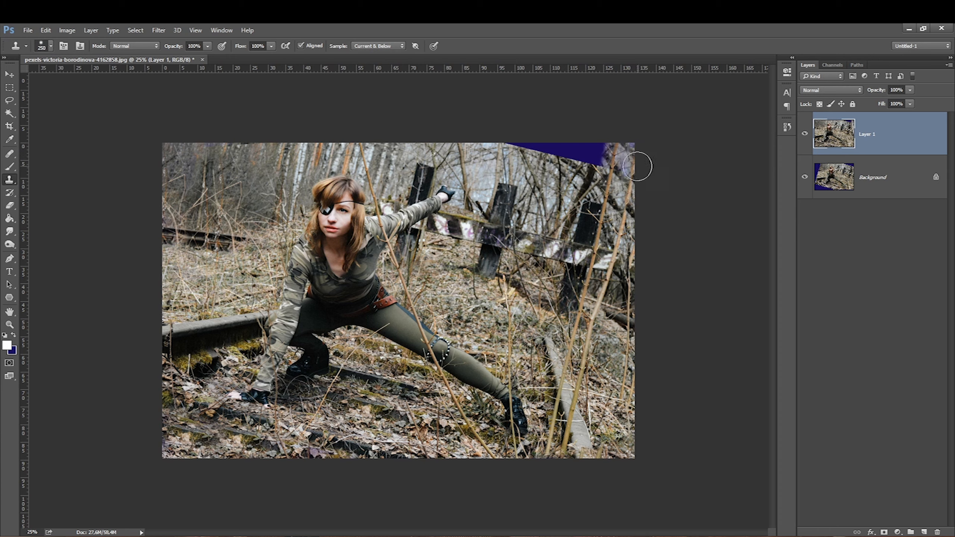
pyautogui.press(']')
pyautogui.press(']')
pyautogui.press(']')
pyautogui.press('[')
pyautogui.press('[')
pyautogui.moveTo(594, 160)
pyautogui.mouseDown()
pyautogui.moveTo(498, 139)
pyautogui.moveTo(597, 153)
pyautogui.moveTo(600, 167)
pyautogui.moveTo(614, 169)
pyautogui.moveTo(618, 148)
pyautogui.mouseUp()
pyautogui.press('[')
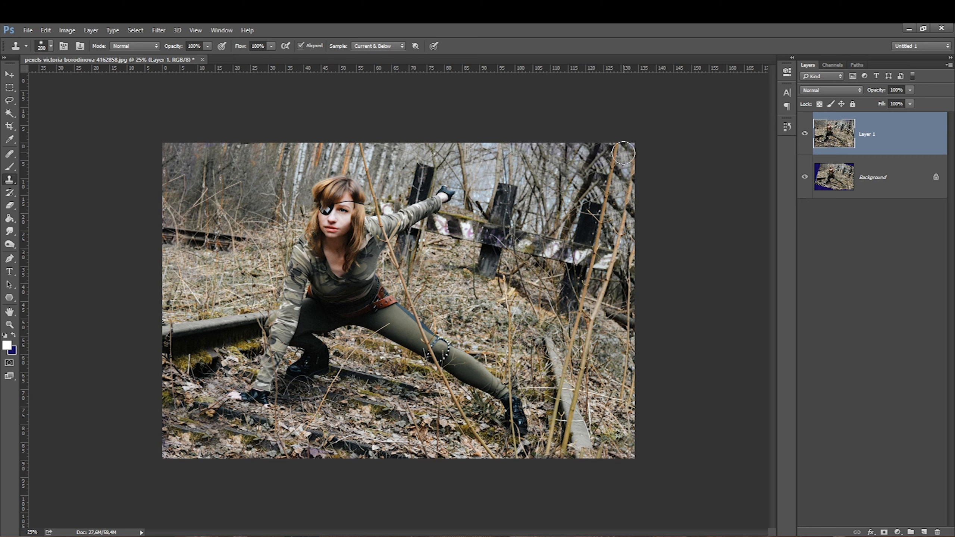
pyautogui.press('alt')
pyautogui.keyDown('alt'); pyautogui.click(537, 186); pyautogui.keyUp('alt')
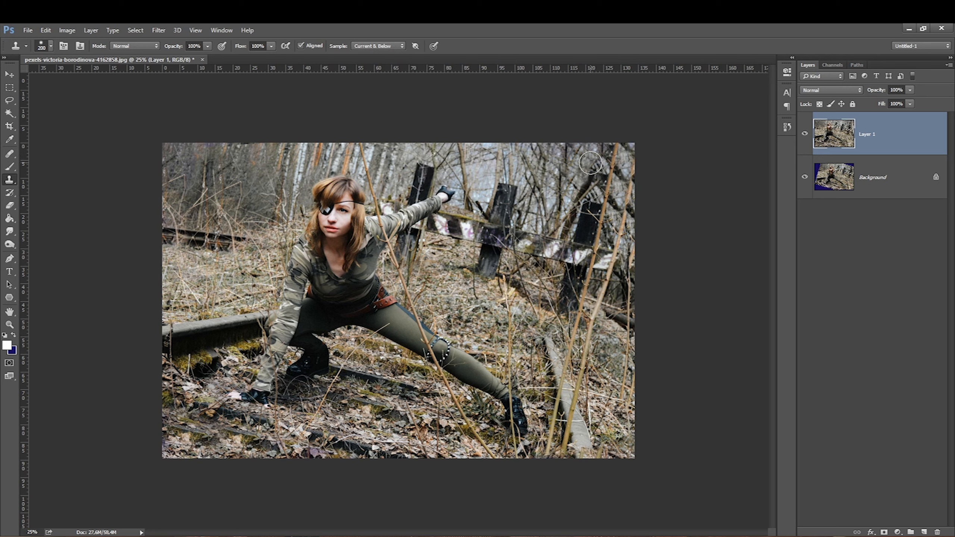
pyautogui.hotkey('ctrl', 'e')
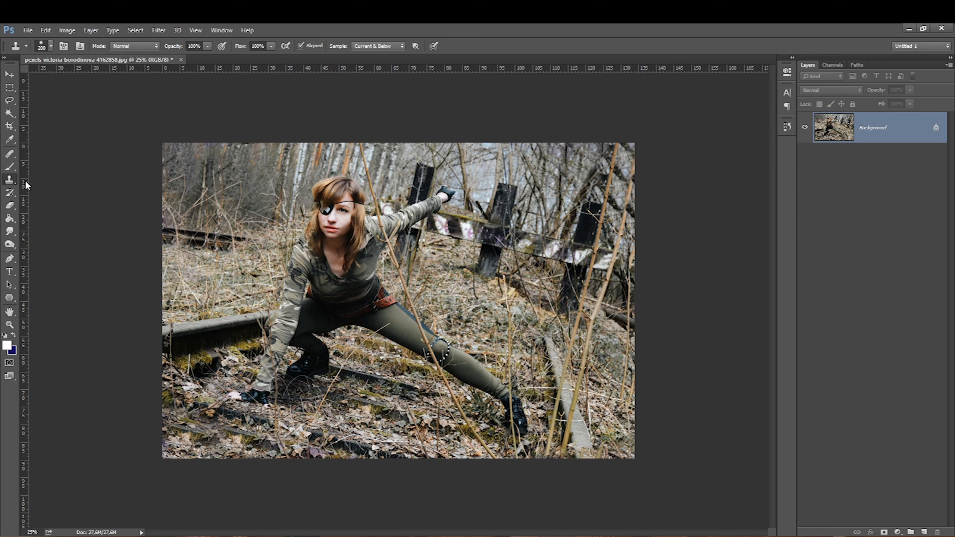
# Step: Trace a path with the Pen tool around the woman's legs and convert it to a selection
pyautogui.press('p')
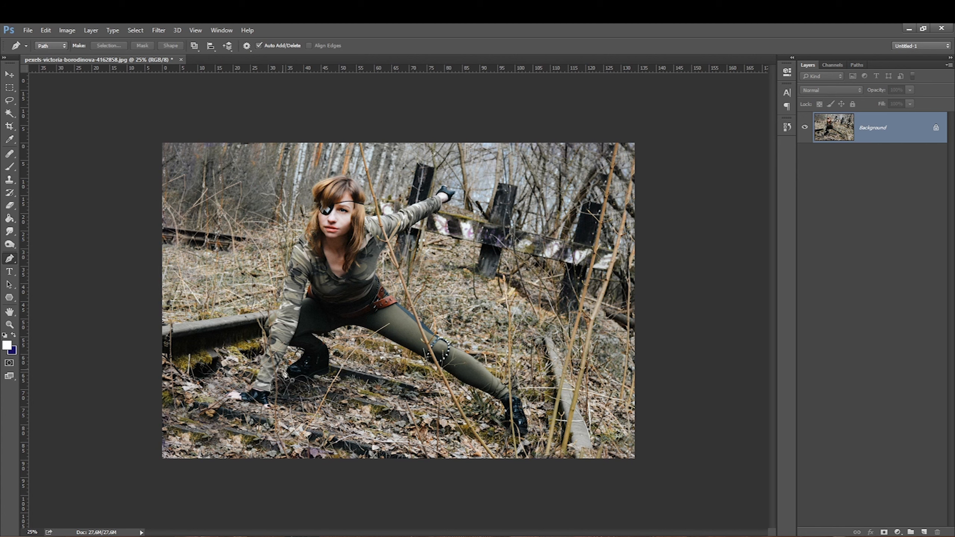
pyautogui.click(290, 381)
pyautogui.click(296, 381)
pyautogui.click(305, 381)
pyautogui.click(311, 380)
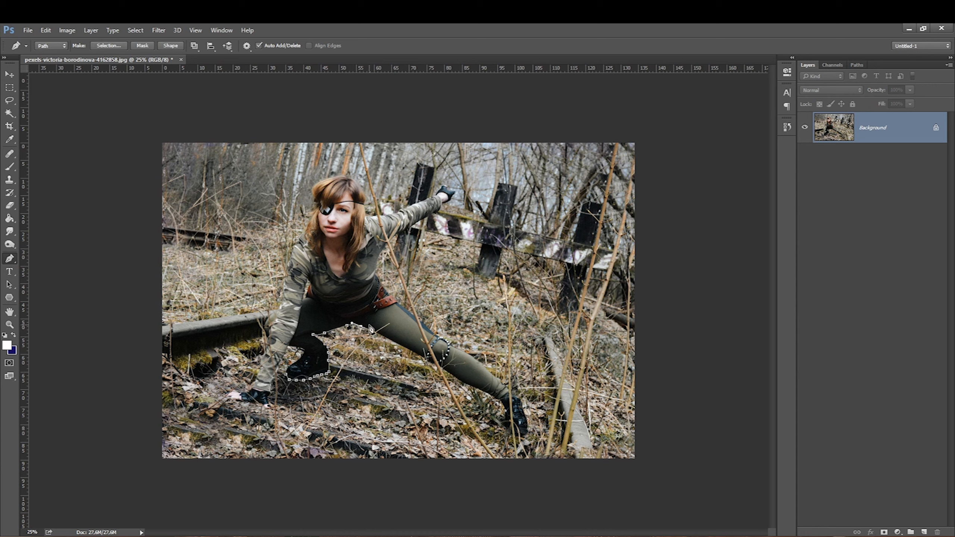
pyautogui.click(396, 341)
pyautogui.click(402, 346)
pyautogui.click(409, 352)
pyautogui.hotkey('ctrl', 'Return')
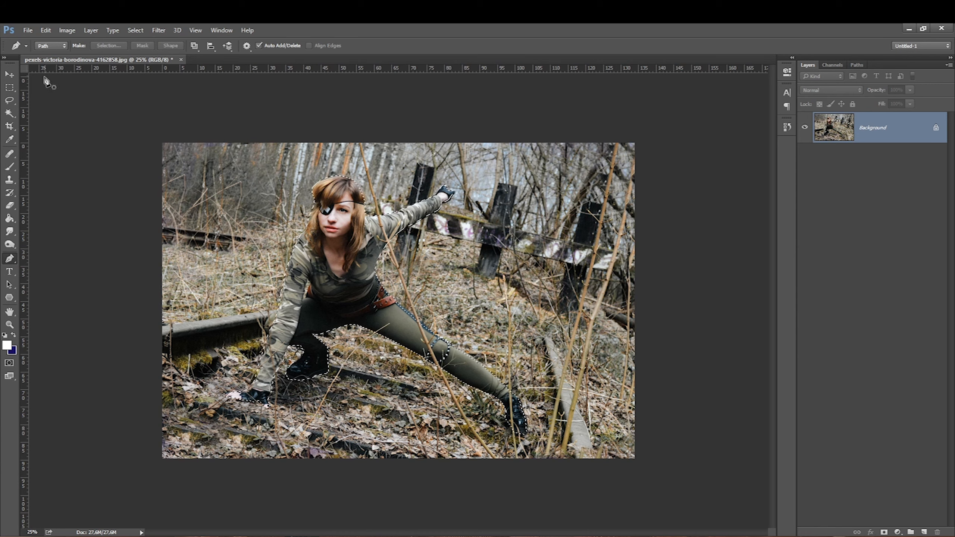
# Step: Refine the selection's edge with Refine Edge and output the woman to a new layer
pyautogui.click(131, 29)
pyautogui.click(148, 180)
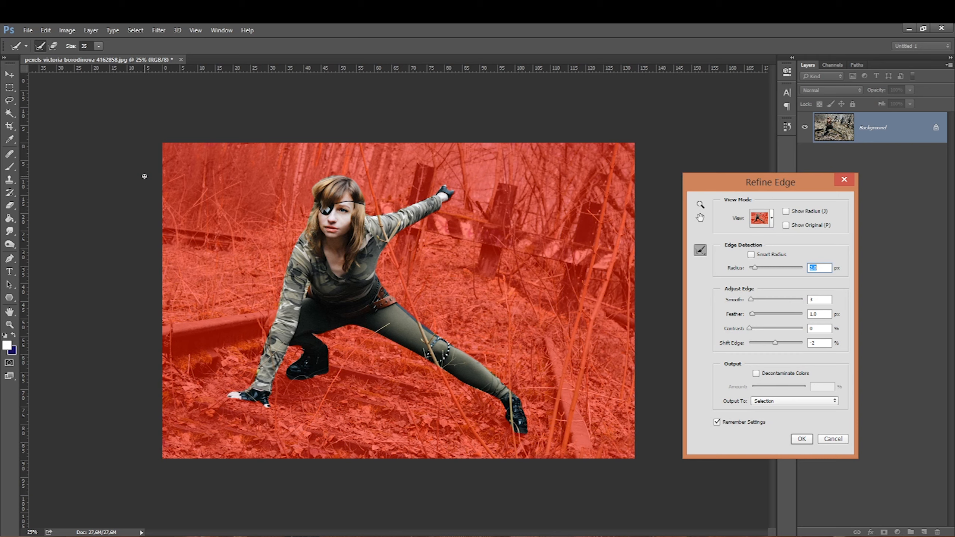
pyautogui.press(']')
pyautogui.press(']')
pyautogui.moveTo(364, 205)
pyautogui.mouseDown()
pyautogui.moveTo(337, 174)
pyautogui.moveTo(310, 198)
pyautogui.moveTo(310, 222)
pyautogui.mouseUp()
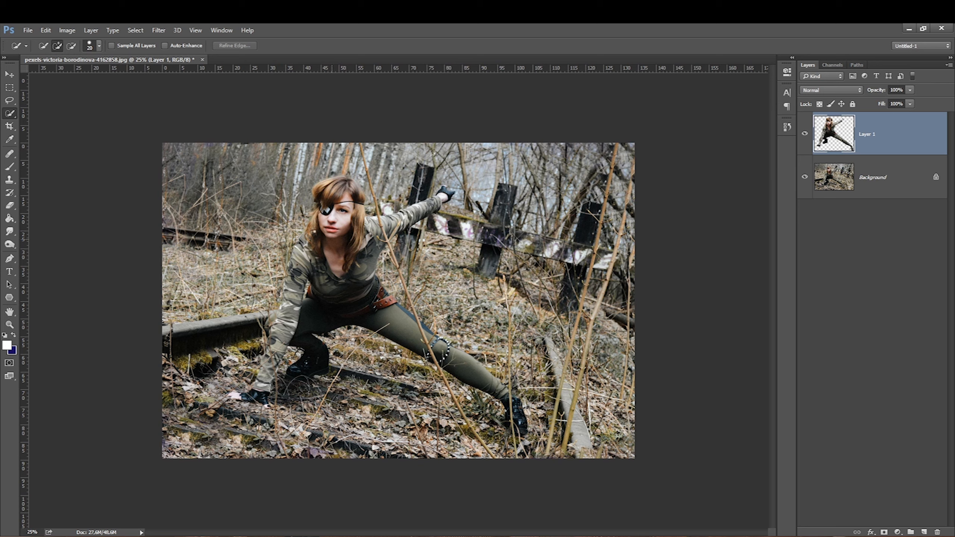
# Step: Duplicate the Background layer and darken the copy with Brightness/Contrast set to -62 brightness and 40 contrast
pyautogui.click(871, 190)
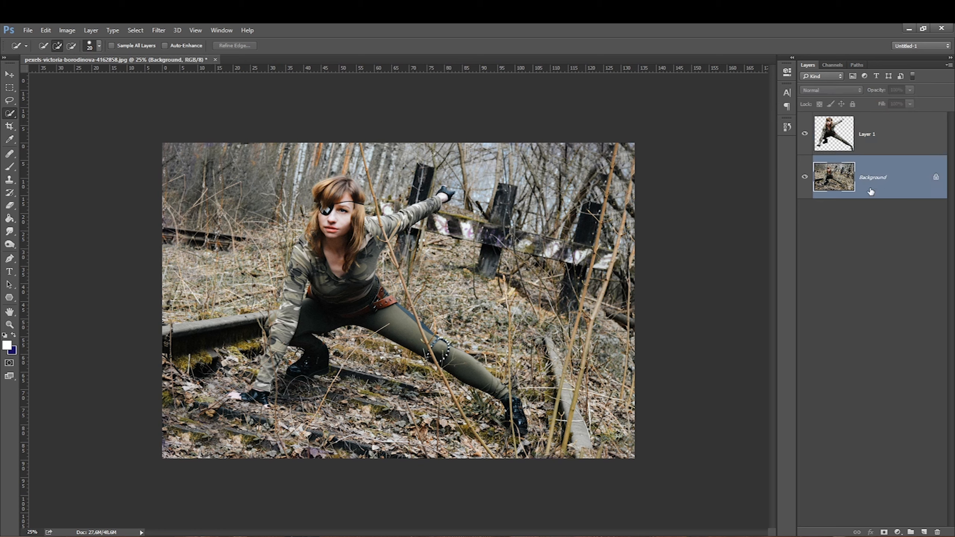
pyautogui.hotkey('ctrl', 'j')
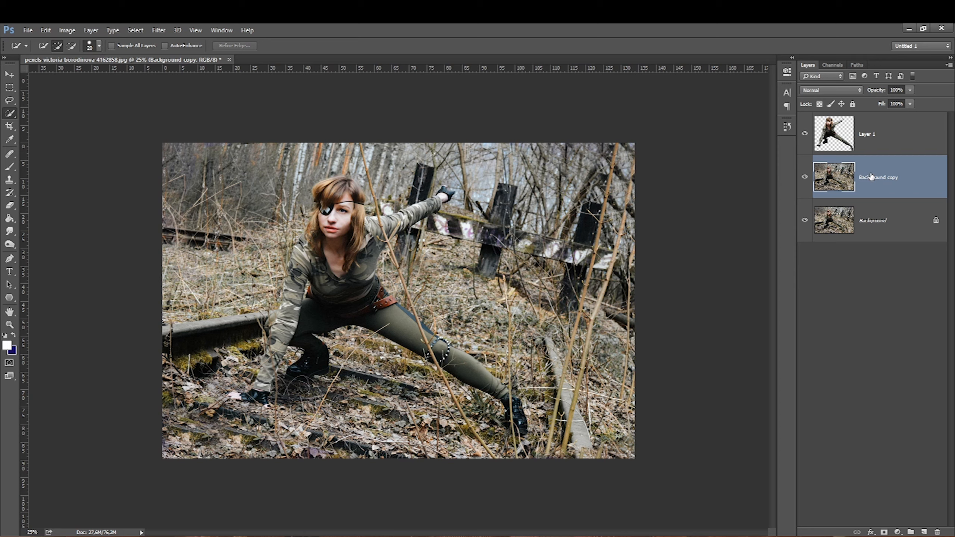
pyautogui.click(66, 32)
pyautogui.moveTo(75, 60)
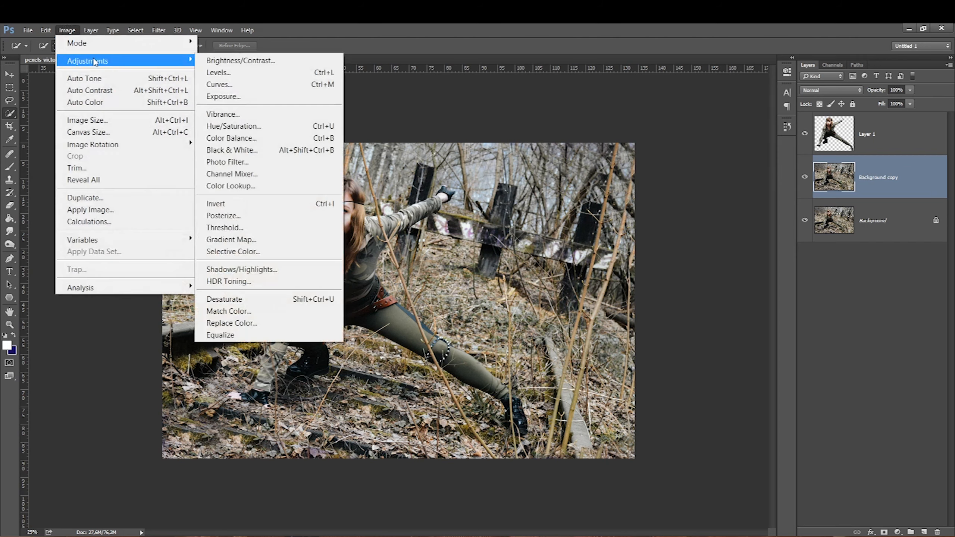
pyautogui.click(263, 60)
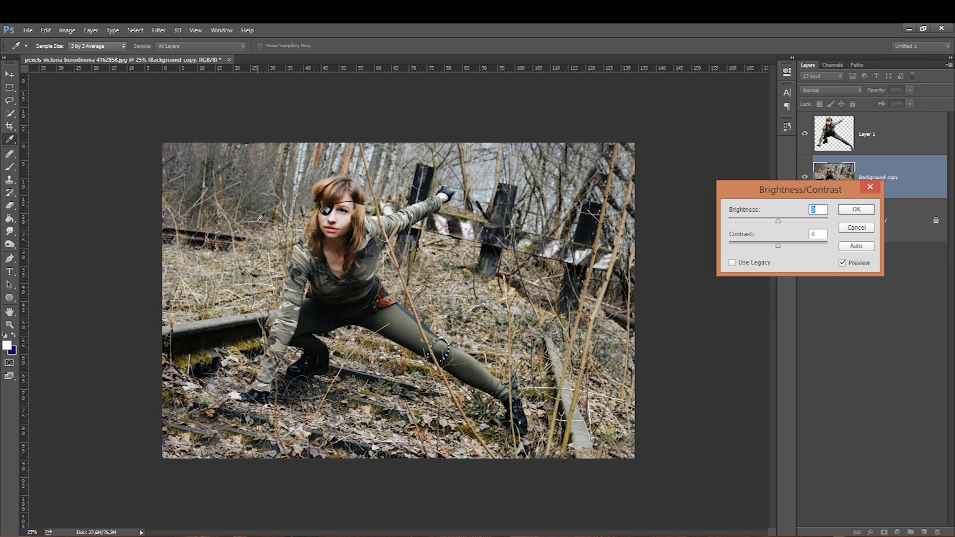
pyautogui.moveTo(779, 222); pyautogui.dragTo(758, 222)
pyautogui.moveTo(815, 245); pyautogui.dragTo(799, 250)
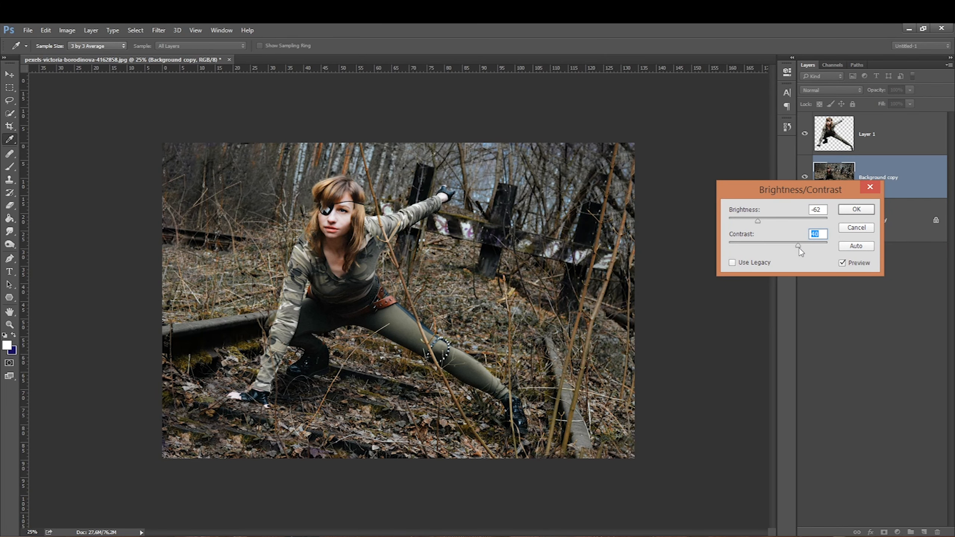
pyautogui.press('Return')
# Step: Compare the result by toggling the woman layer and background copy visibility, and set the woman layer's opacity to 77%
pyautogui.click(804, 134)
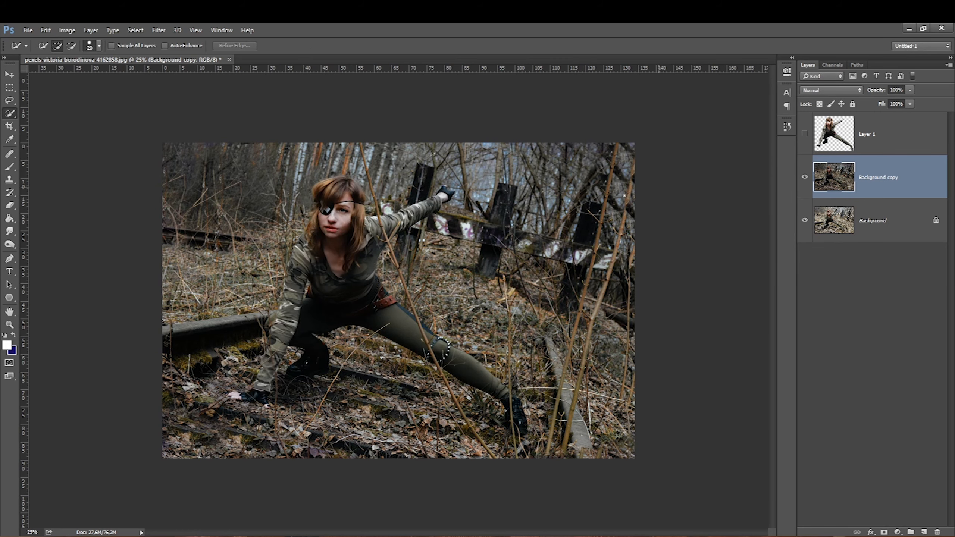
pyautogui.click(804, 134)
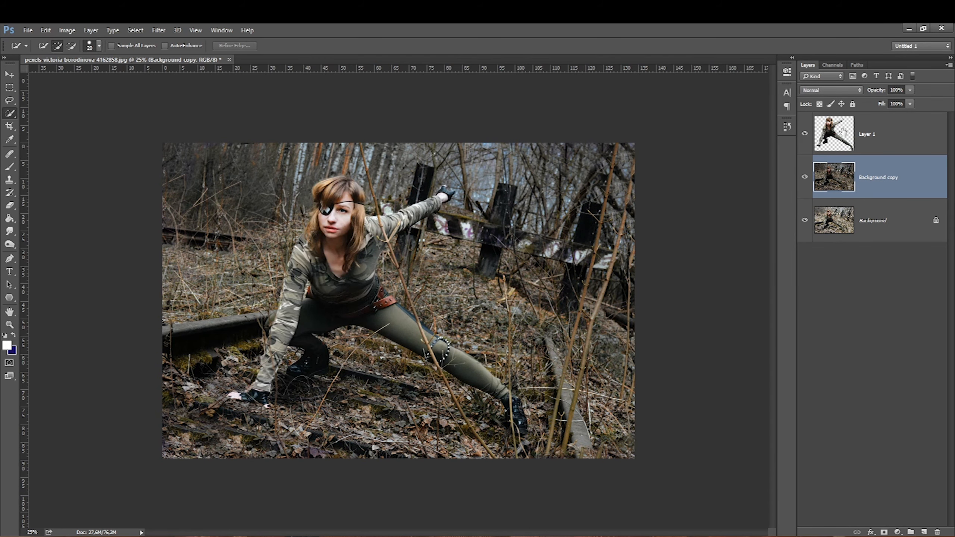
pyautogui.click(804, 177)
pyautogui.click(804, 178)
pyautogui.click(808, 137)
pyautogui.click(804, 134)
pyautogui.click(804, 135)
pyautogui.click(804, 135)
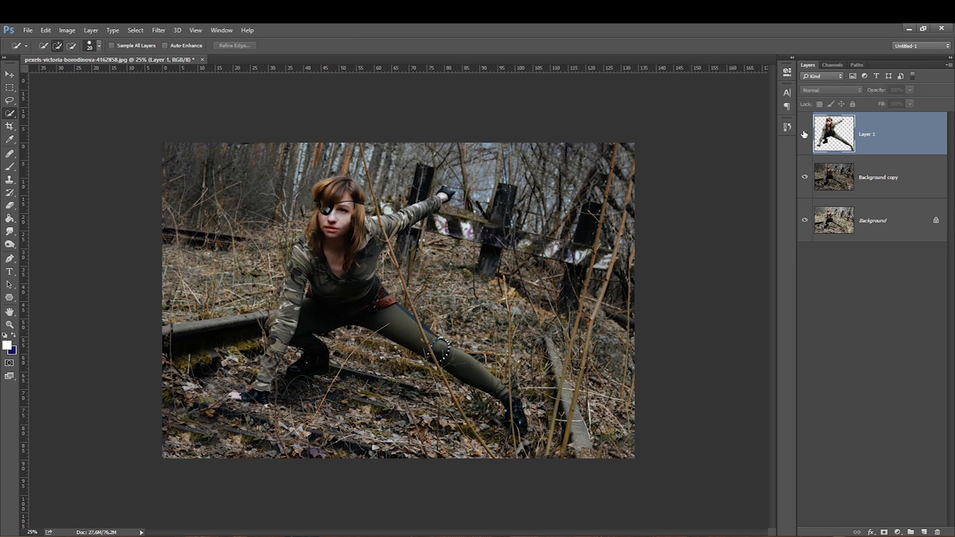
pyautogui.click(804, 135)
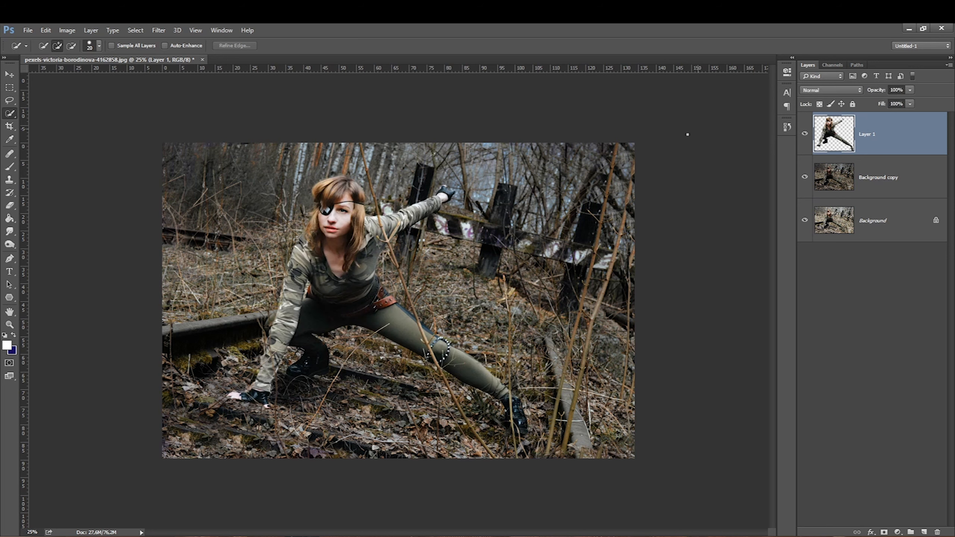
pyautogui.click(805, 135)
pyautogui.click(805, 136)
pyautogui.click(909, 90)
pyautogui.moveTo(900, 100); pyautogui.dragTo(899, 101)
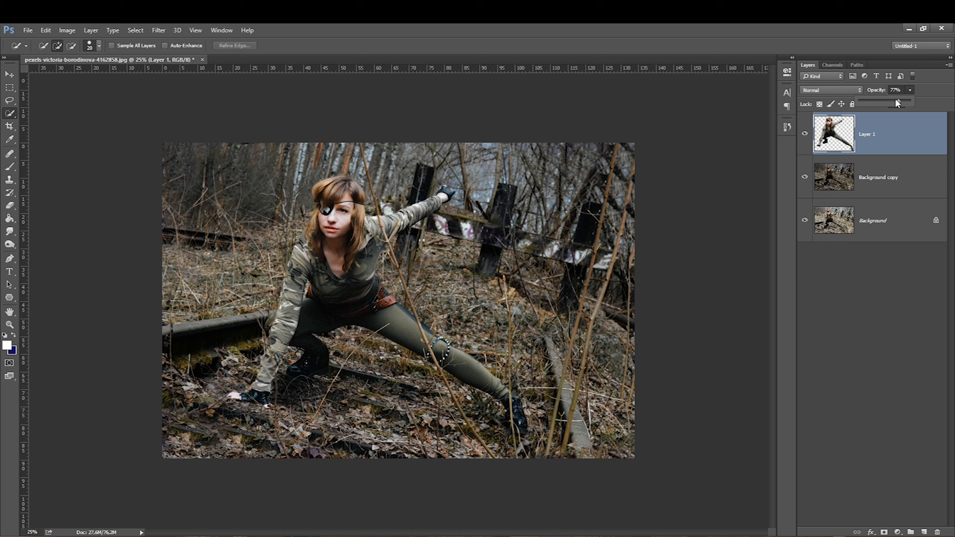
# Step: Trace the thin branch on the right of the darkened background with the Pen tool, make it a selection and copy it to a new layer
pyautogui.click(889, 179)
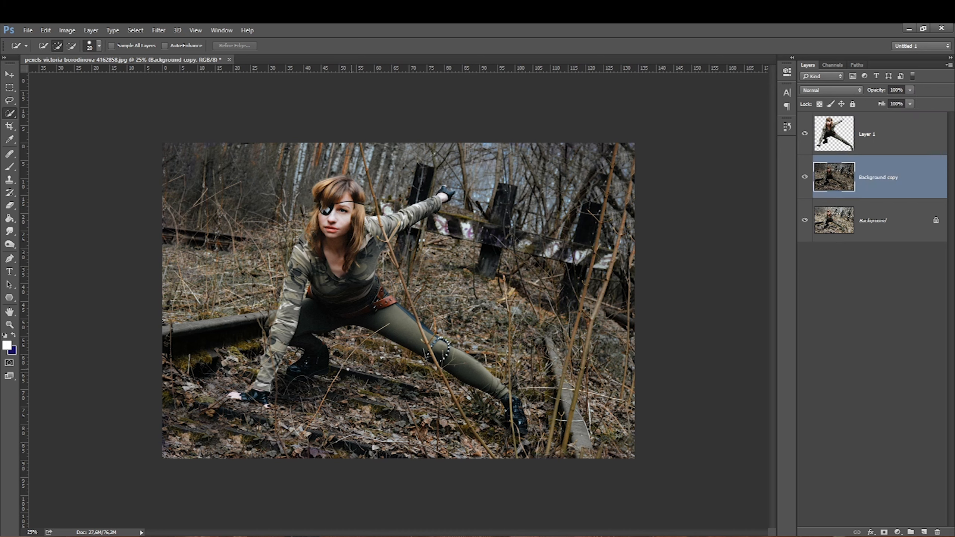
pyautogui.click(10, 258)
pyautogui.click(544, 456)
pyautogui.click(551, 417)
pyautogui.click(566, 354)
pyautogui.click(571, 344)
pyautogui.click(573, 332)
pyautogui.click(576, 311)
pyautogui.click(582, 290)
pyautogui.click(589, 269)
pyautogui.click(599, 240)
pyautogui.click(581, 318)
pyautogui.click(579, 326)
pyautogui.click(575, 337)
pyautogui.click(566, 376)
pyautogui.click(561, 394)
pyautogui.click(558, 404)
pyautogui.click(552, 436)
pyautogui.click(544, 456)
pyautogui.rightClick(559, 361)
pyautogui.click(591, 162)
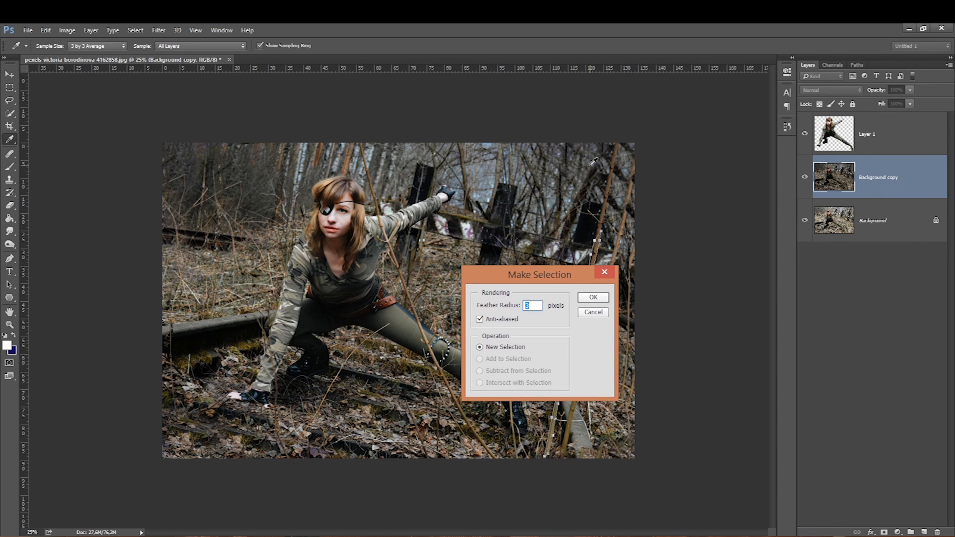
pyautogui.press('Return')
pyautogui.hotkey('ctrl', 'j')
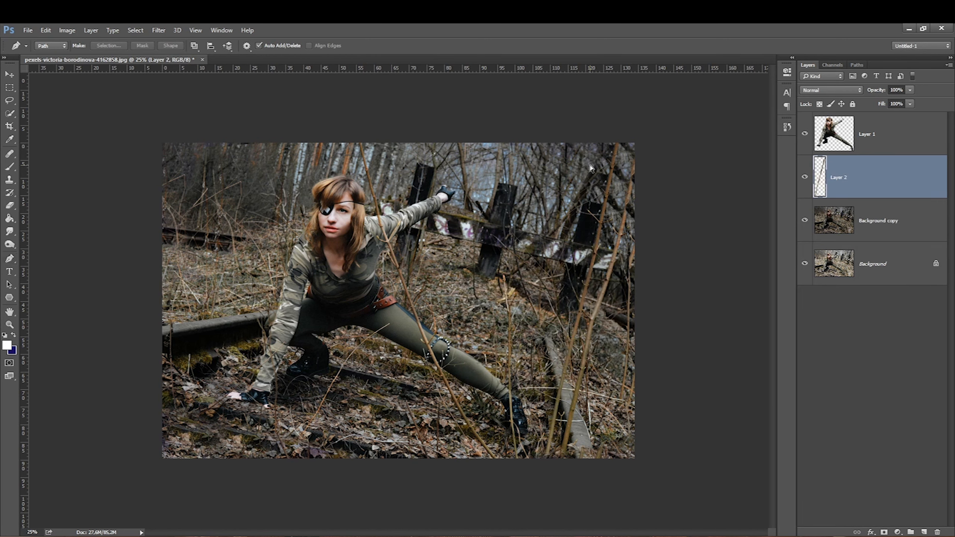
# Step: Transform the copied branch into a large foreground branch on the left and move its layer to the top of the stack
pyautogui.hotkey('ctrl', 't')
pyautogui.moveTo(571, 273); pyautogui.dragTo(475, 267)
pyautogui.moveTo(444, 230); pyautogui.dragTo(296, 98)
pyautogui.moveTo(520, 447); pyautogui.dragTo(736, 536)
pyautogui.moveTo(427, 262); pyautogui.dragTo(233, 227)
pyautogui.moveTo(324, 273); pyautogui.dragTo(173, 317)
pyautogui.press('Return')
pyautogui.hotkey('ctrl', ']')
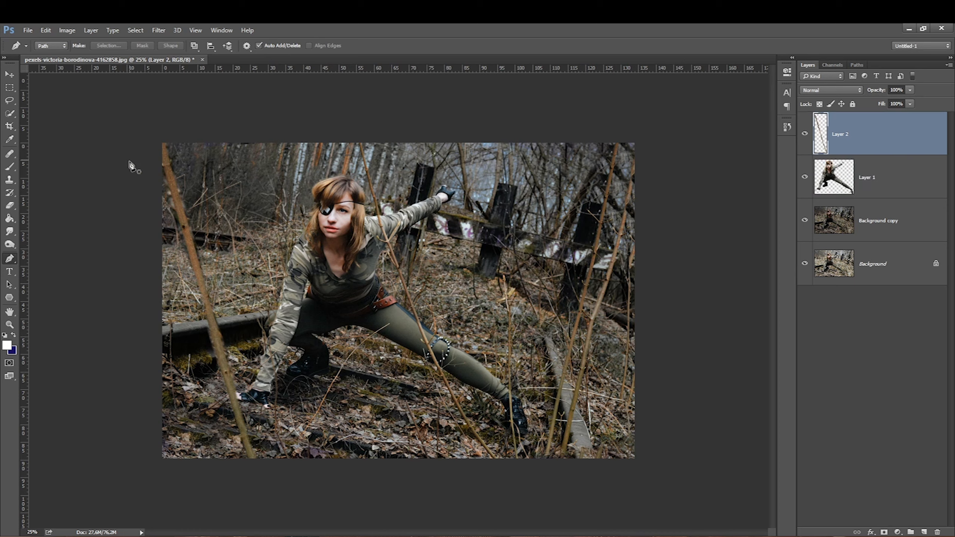
# Step: Apply a Gaussian Blur to the foreground branch layer
pyautogui.click(158, 30)
pyautogui.moveTo(172, 169)
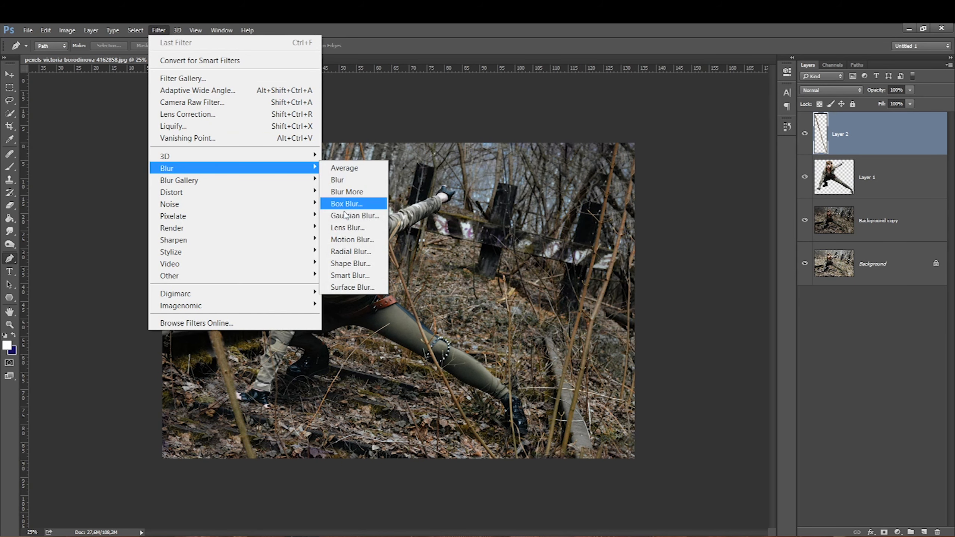
pyautogui.click(343, 205)
pyautogui.click(683, 357)
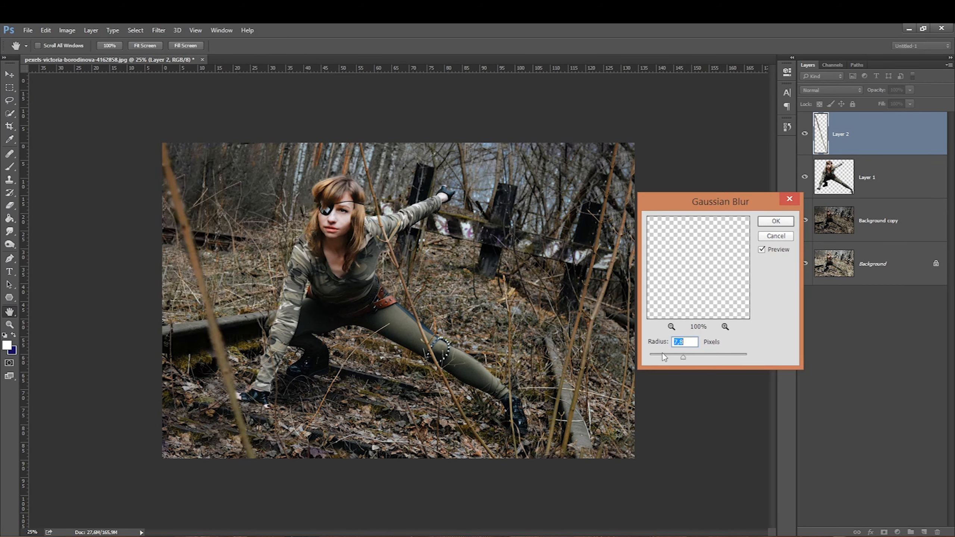
pyautogui.press('Return')
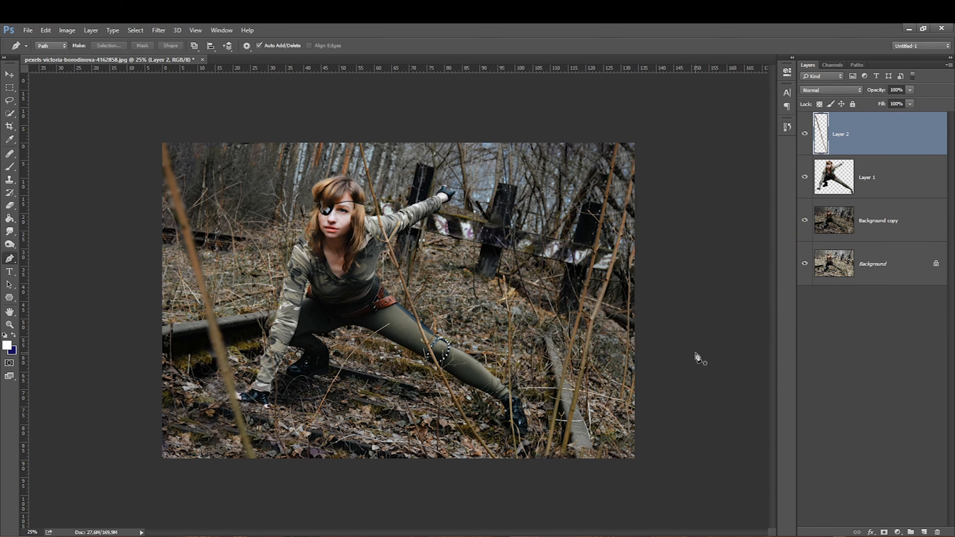
# Step: Rotate and reposition the blurred branch so it crosses the right side of the photo
pyautogui.hotkey('ctrl', 't')
pyautogui.moveTo(88, 299); pyautogui.dragTo(109, 233)
pyautogui.moveTo(179, 368); pyautogui.dragTo(500, 373)
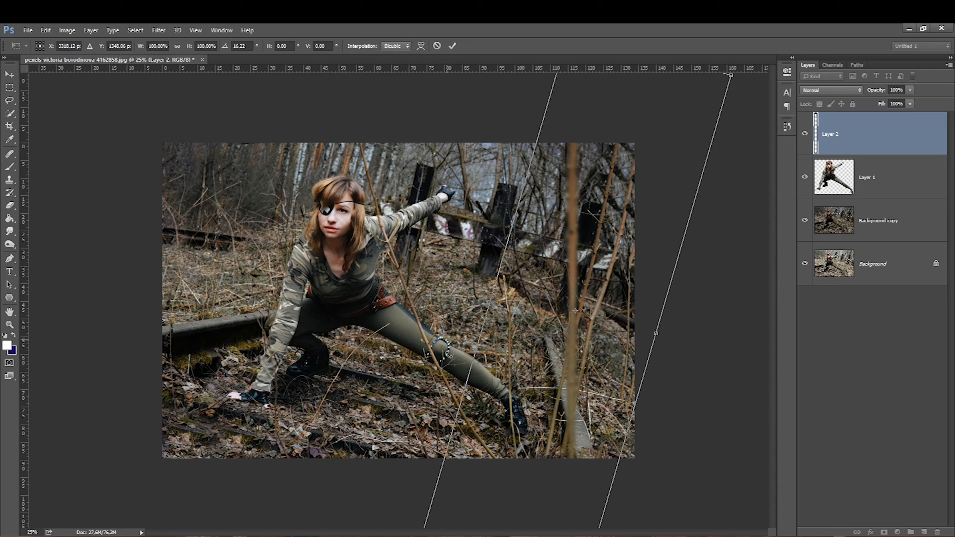
pyautogui.hotkey('ctrl', '-')
pyautogui.moveTo(619, 150); pyautogui.dragTo(649, 105)
pyautogui.moveTo(482, 313)
pyautogui.mouseDown()
pyautogui.moveTo(453, 331)
pyautogui.moveTo(473, 330)
pyautogui.mouseUp()
pyautogui.moveTo(437, 288); pyautogui.dragTo(476, 327)
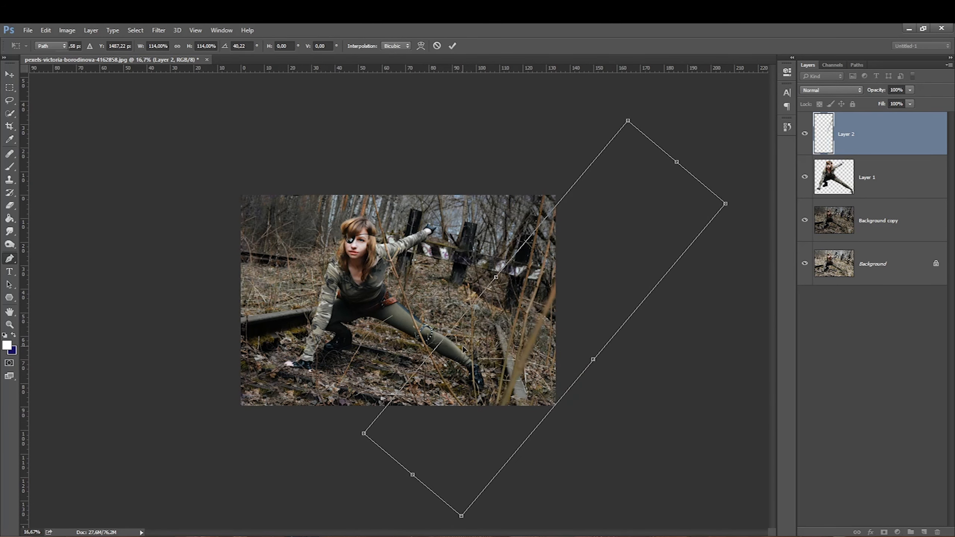
pyautogui.press('Return')
pyautogui.press('p')
# Step: Duplicate the blurred branch layer and transform the copy into a second branch on the left side
pyautogui.hotkey('ctrl', 'j')
pyautogui.hotkey('ctrl', 't')
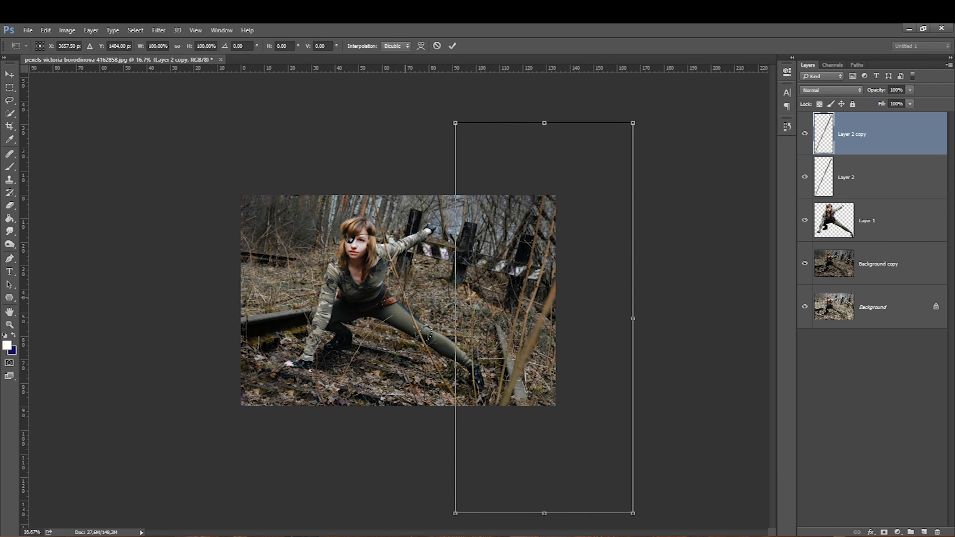
pyautogui.moveTo(406, 296); pyautogui.dragTo(396, 345)
pyautogui.moveTo(459, 293); pyautogui.dragTo(180, 312)
pyautogui.moveTo(106, 294); pyautogui.dragTo(124, 252)
pyautogui.moveTo(191, 320); pyautogui.dragTo(152, 314)
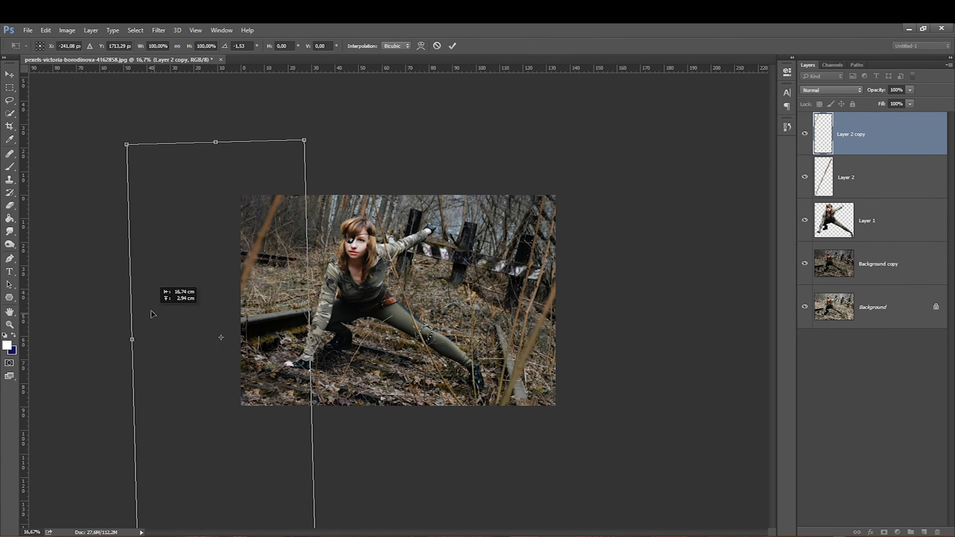
pyautogui.moveTo(305, 141); pyautogui.dragTo(330, 80)
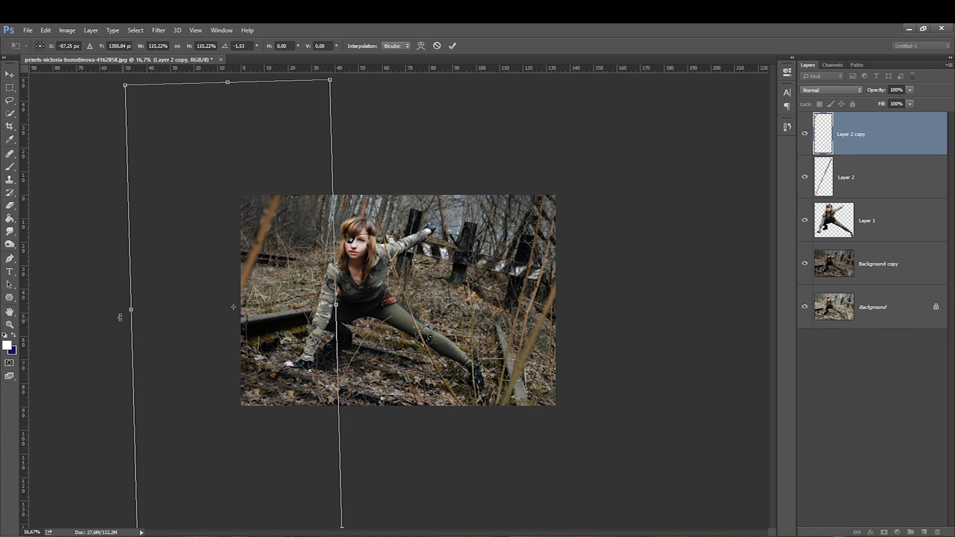
pyautogui.moveTo(102, 346); pyautogui.dragTo(96, 312)
pyautogui.moveTo(155, 366); pyautogui.dragTo(273, 220)
pyautogui.press('Return')
pyautogui.press('p')
# Step: Select the darkened background copy layer and duplicate it
pyautogui.click(804, 133)
pyautogui.click(804, 134)
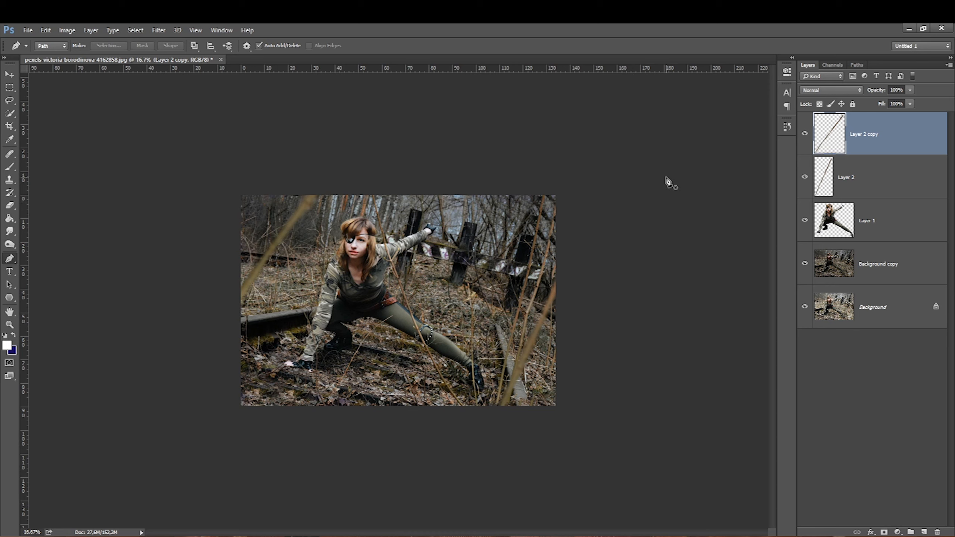
pyautogui.click(834, 263)
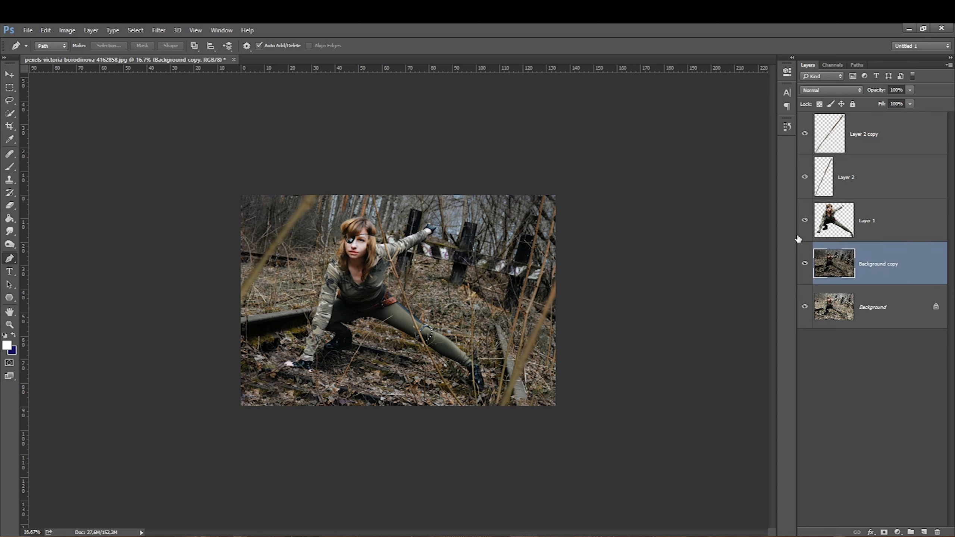
pyautogui.hotkey('ctrl', 'j')
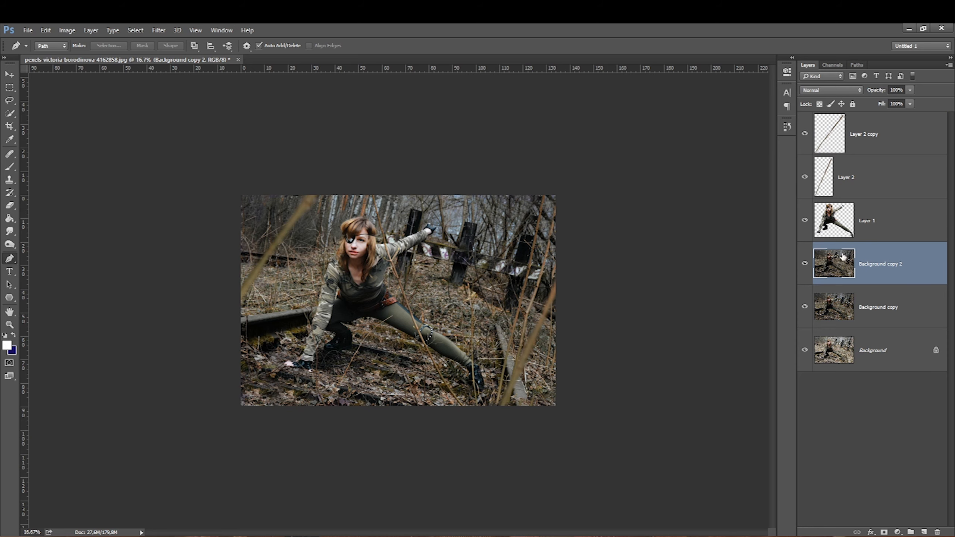
# Step: Open Field Blur on the new background copy and place blur pins near the woman and the lower foreground at about 18 px
pyautogui.click(158, 30)
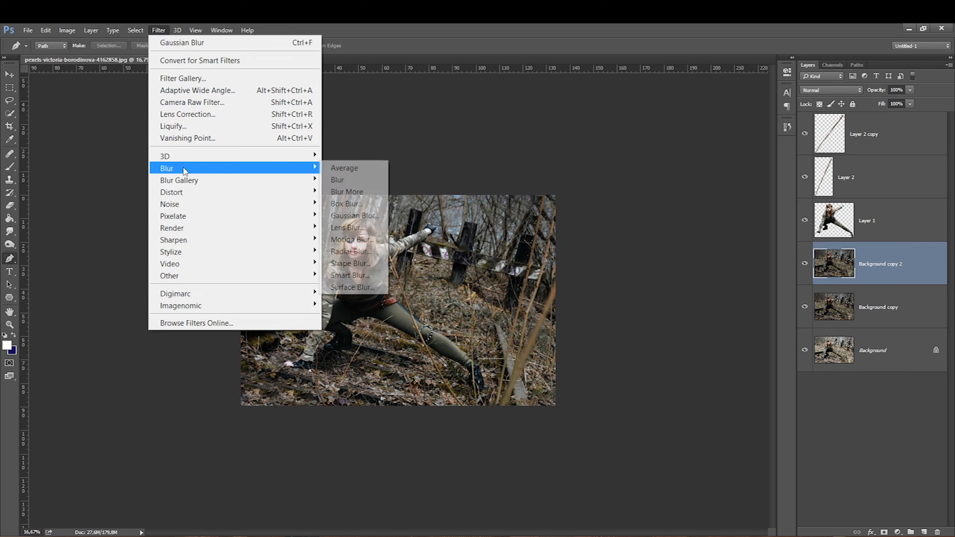
pyautogui.moveTo(277, 187)
pyautogui.click(345, 180)
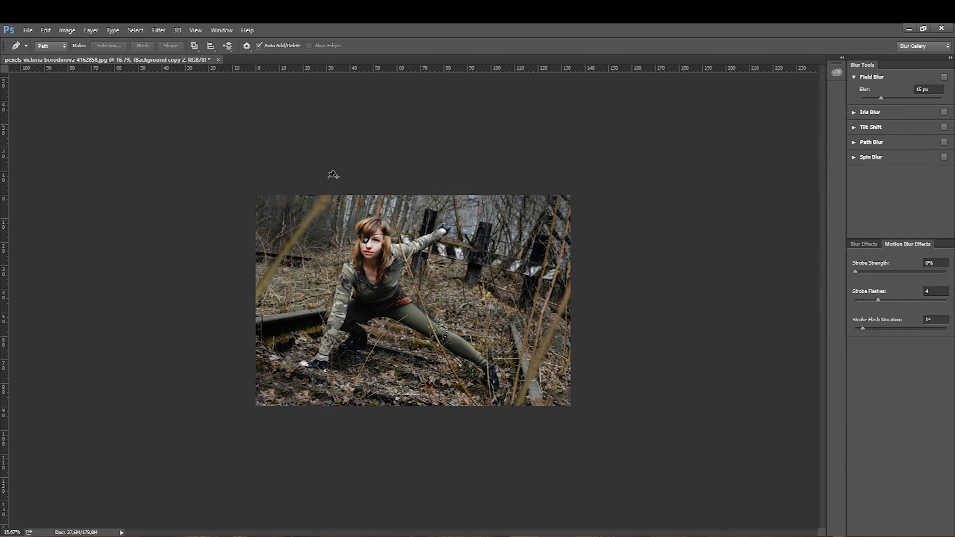
pyautogui.moveTo(405, 307); pyautogui.dragTo(425, 285)
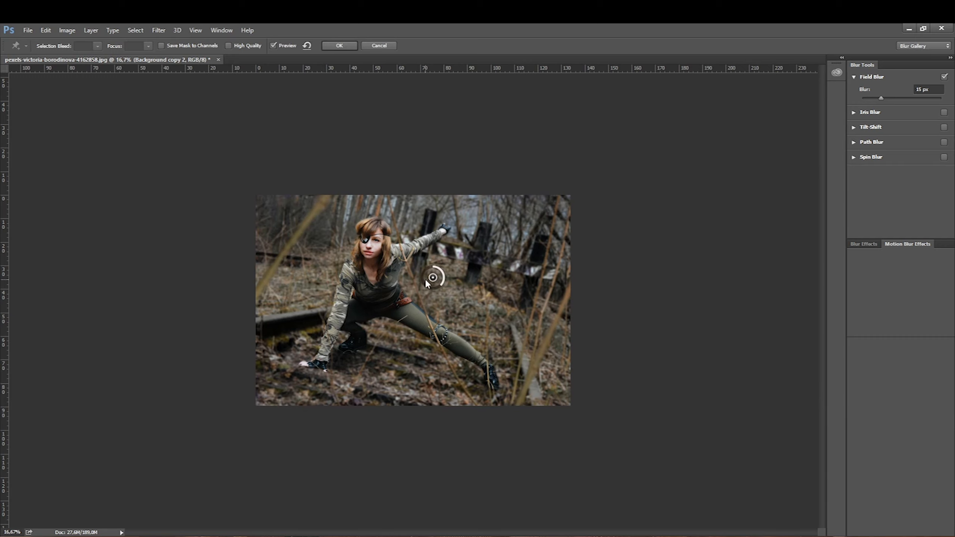
pyautogui.moveTo(439, 284); pyautogui.dragTo(477, 257)
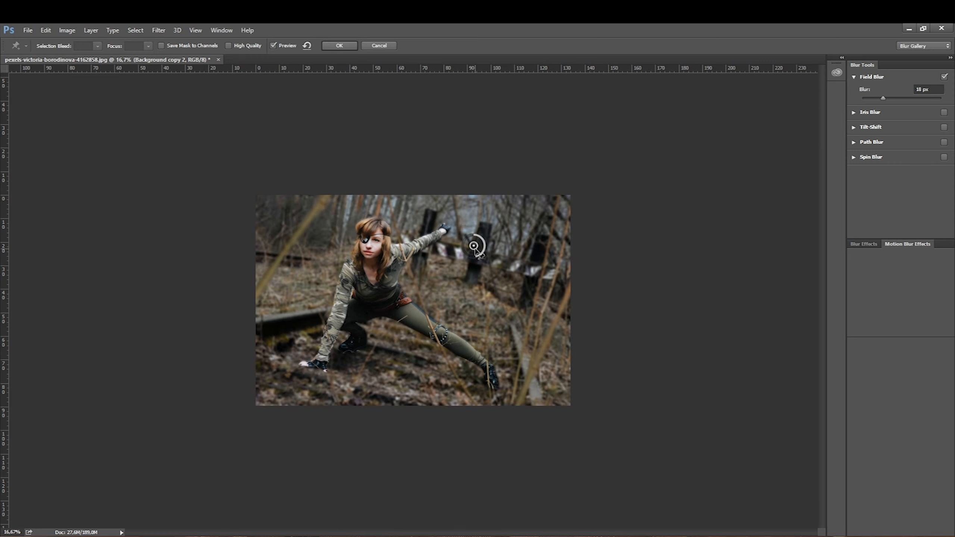
pyautogui.click(369, 387)
pyautogui.moveTo(363, 390)
pyautogui.mouseDown()
pyautogui.moveTo(380, 380)
pyautogui.moveTo(347, 396)
pyautogui.mouseUp()
pyautogui.moveTo(476, 245); pyautogui.dragTo(493, 233)
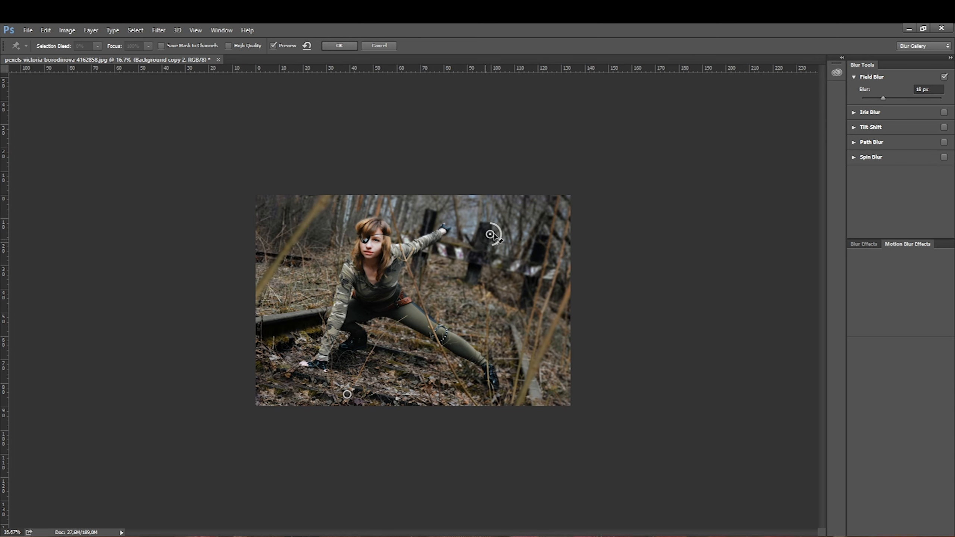
# Step: Add more Field Blur pins around the photo edges and over the woman, setting their blur between about 15 and 18 px
pyautogui.click(293, 233)
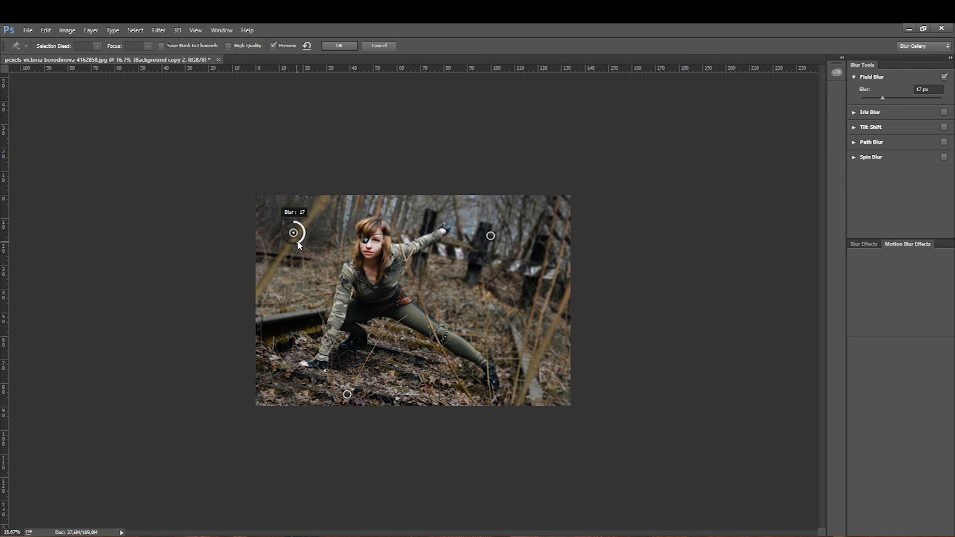
pyautogui.moveTo(302, 236); pyautogui.dragTo(303, 236)
pyautogui.click(513, 331)
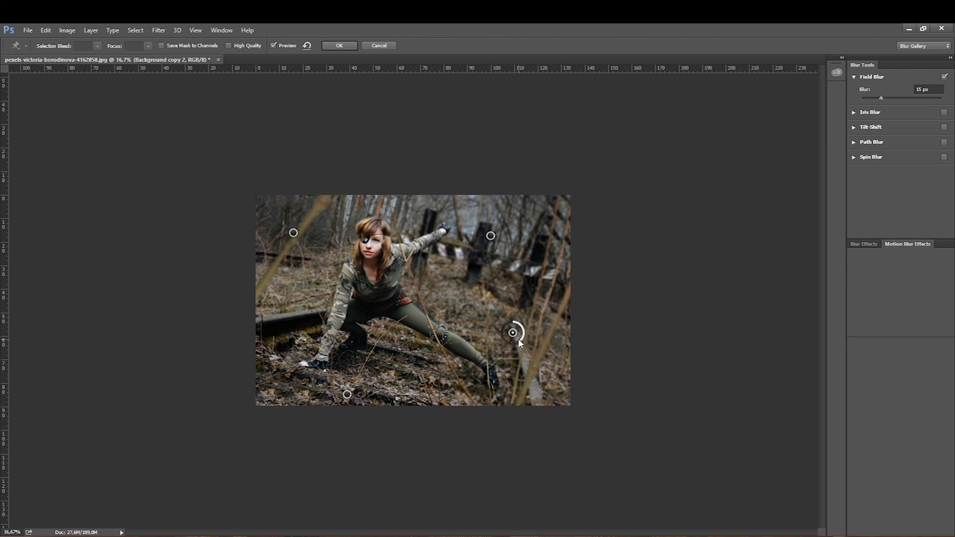
pyautogui.click(407, 310)
pyautogui.moveTo(412, 307); pyautogui.dragTo(413, 306)
pyautogui.moveTo(490, 236); pyautogui.dragTo(475, 250)
pyautogui.click(531, 201)
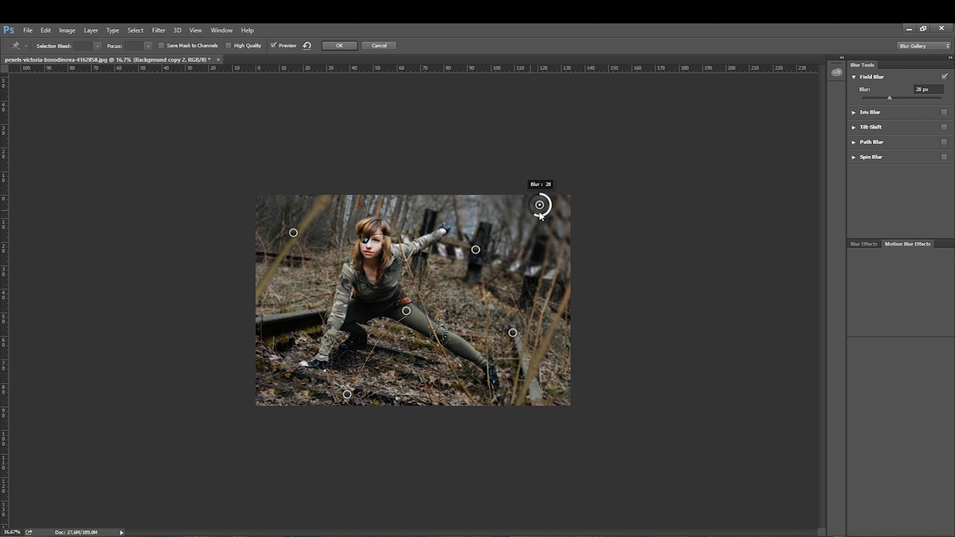
pyautogui.moveTo(531, 201); pyautogui.dragTo(528, 201)
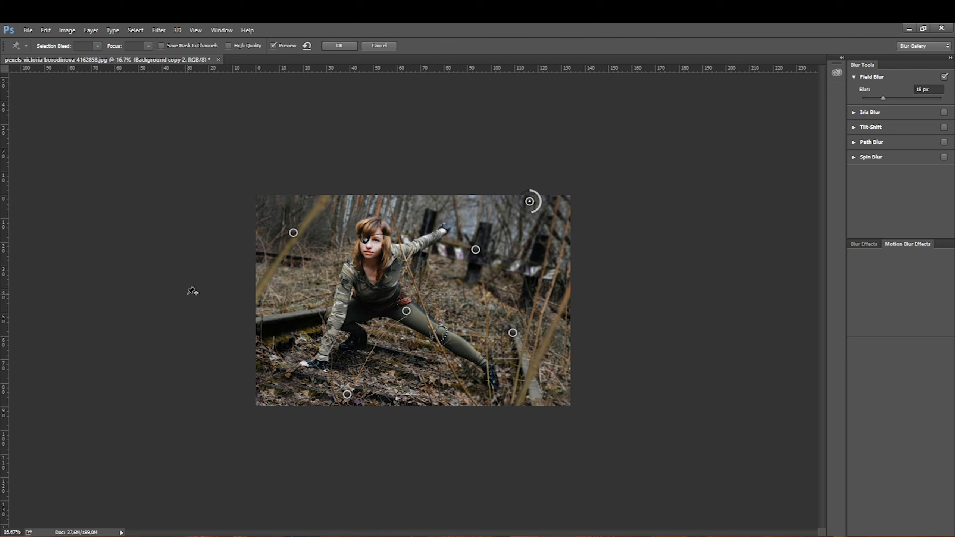
# Step: Set a 0 px pin near the woman's hand, add a 13 px pin beyond the lower right corner, and apply the Field Blur
pyautogui.click(257, 383)
pyautogui.moveTo(257, 383); pyautogui.dragTo(248, 418)
pyautogui.moveTo(347, 394); pyautogui.dragTo(347, 377)
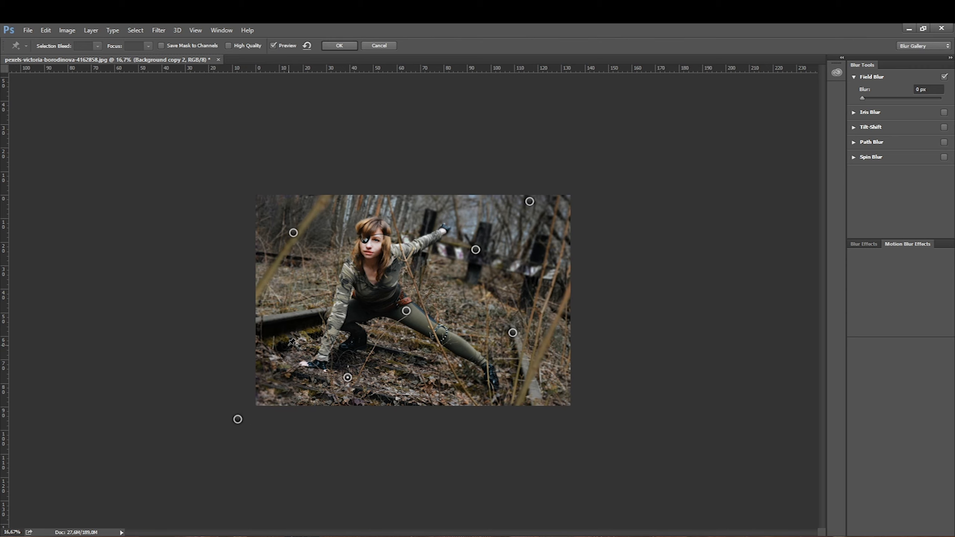
pyautogui.moveTo(238, 419); pyautogui.dragTo(227, 402)
pyautogui.click(546, 386)
pyautogui.moveTo(554, 394); pyautogui.dragTo(563, 416)
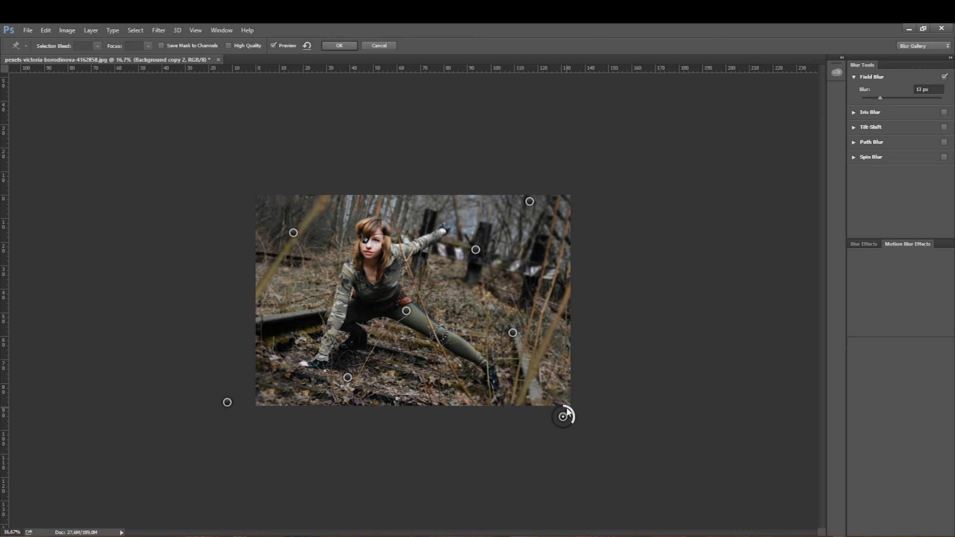
pyautogui.moveTo(291, 234); pyautogui.dragTo(287, 233)
pyautogui.press('Return')
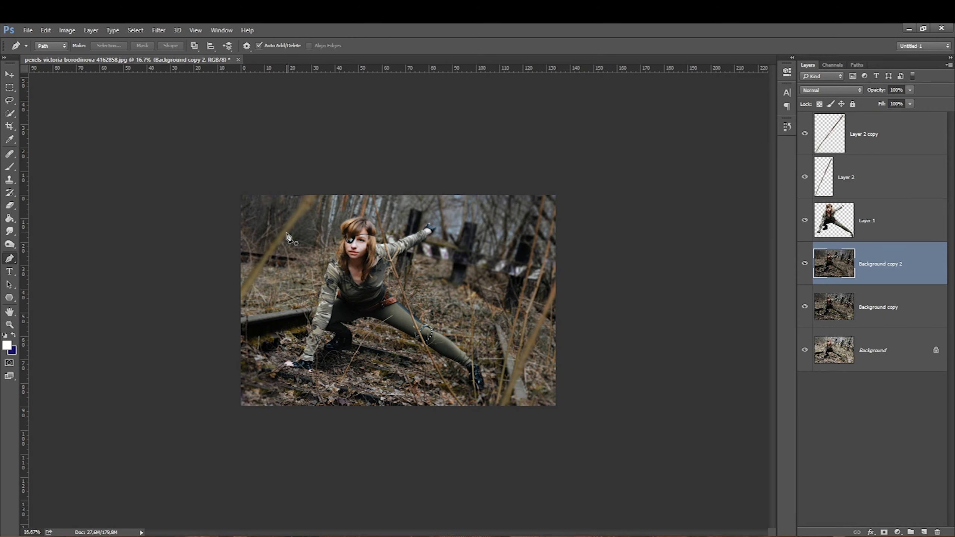
# Step: Select the branch, woman and blurred background layers and merge them into one layer
pyautogui.hotkey('ctrl', '0')
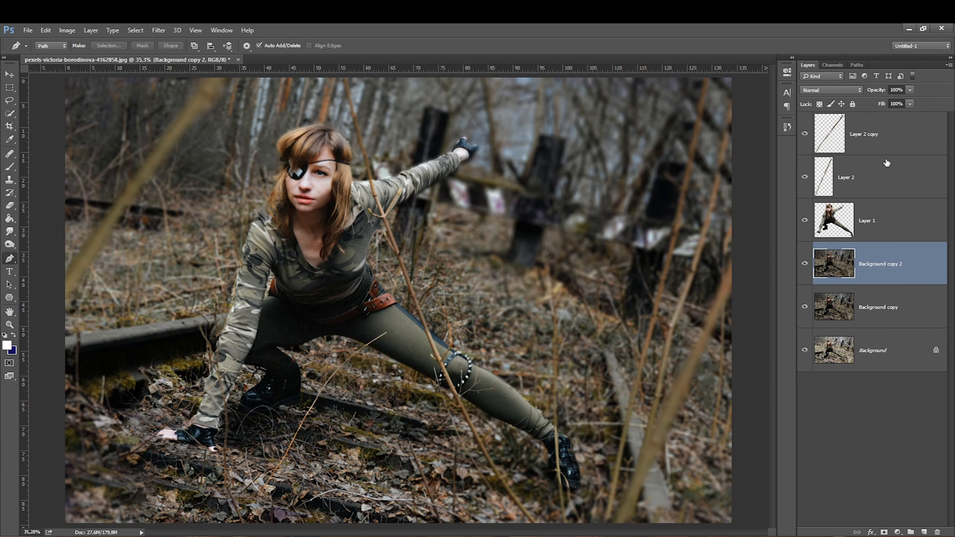
pyautogui.keyDown('shift'); pyautogui.click(890, 144); pyautogui.keyUp('shift')
pyautogui.hotkey('ctrl', 'e')
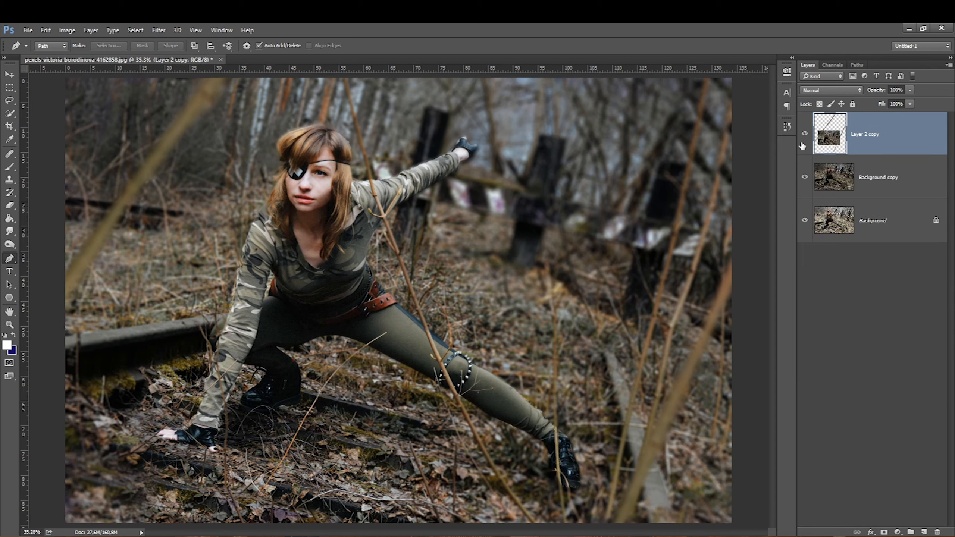
# Step: Toggle the merged layer's visibility to compare the edit with the original
pyautogui.click(805, 134)
pyautogui.click(805, 134)
pyautogui.click(805, 134)
pyautogui.click(804, 134)
pyautogui.click(804, 134)
pyautogui.click(805, 134)
pyautogui.click(805, 134)
pyautogui.click(805, 134)
pyautogui.hotkey('ctrl', '-')
pyautogui.hotkey('ctrl', '-')
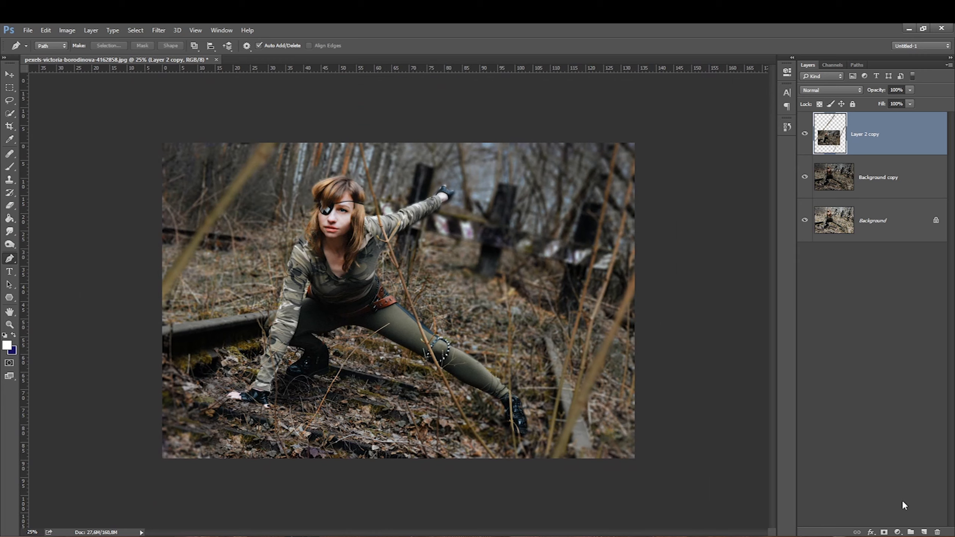
# Step: Create a new layer and choose a spatter brush for the Brush tool
pyautogui.click(923, 532)
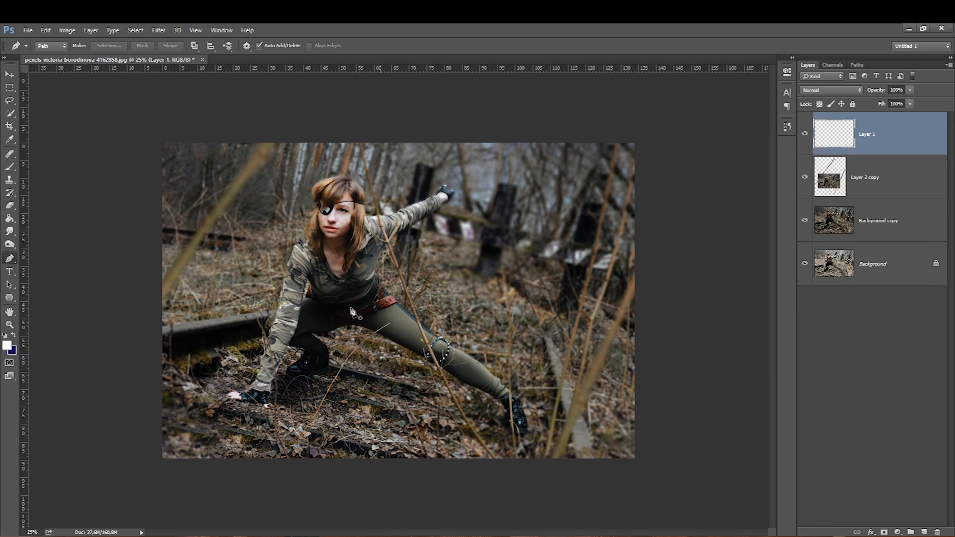
pyautogui.rightClick(245, 282)
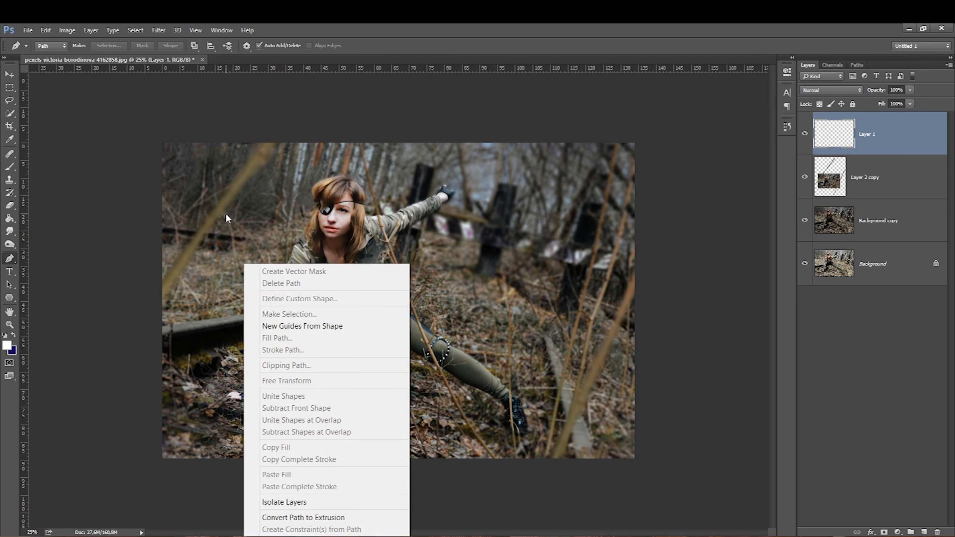
pyautogui.click(11, 150)
pyautogui.click(10, 168)
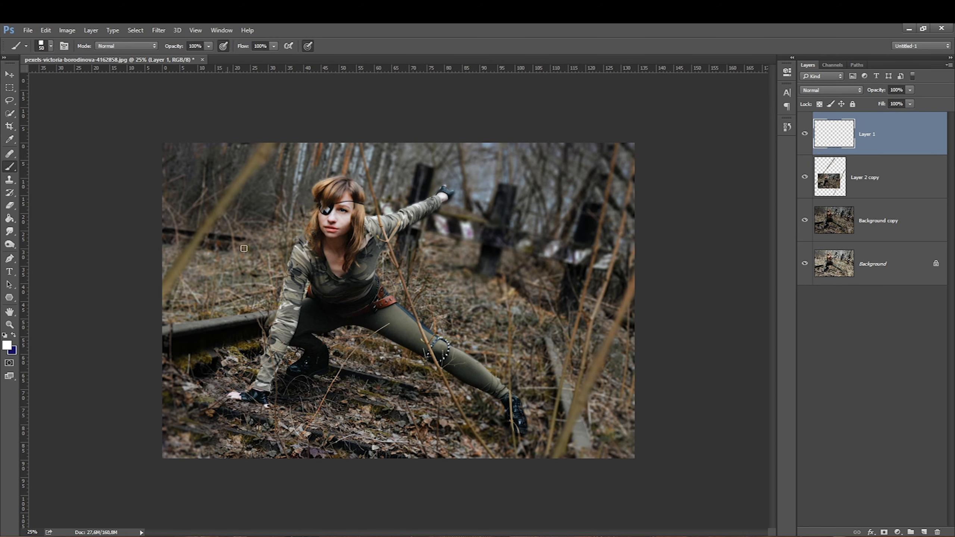
pyautogui.rightClick(291, 260)
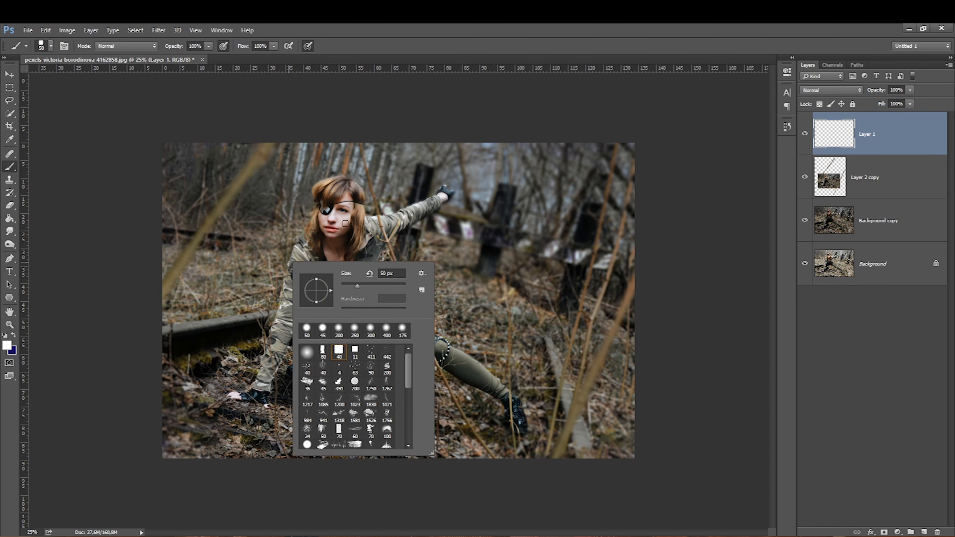
pyautogui.click(370, 351)
pyautogui.click(824, 139)
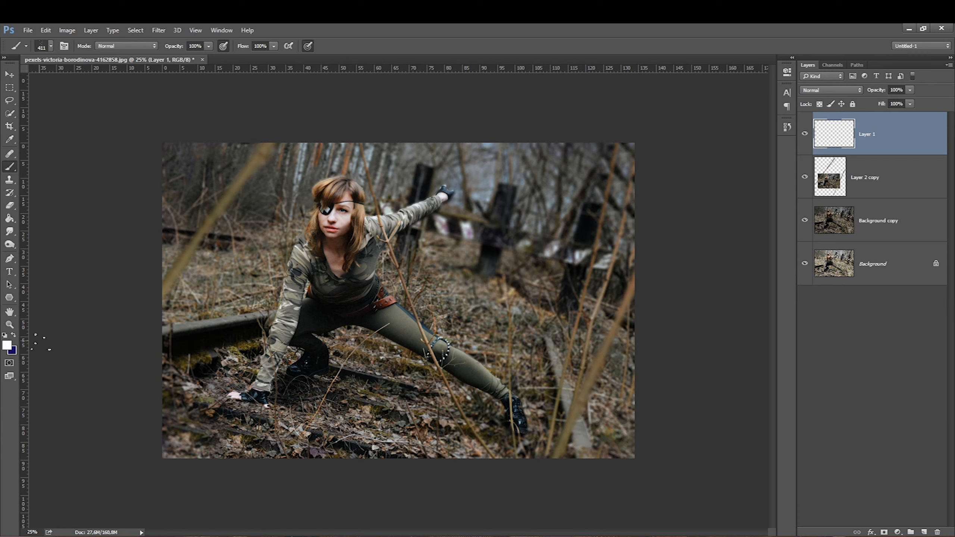
# Step: Set the foreground colour to dark red 370000
pyautogui.click(7, 345)
pyautogui.click(578, 282)
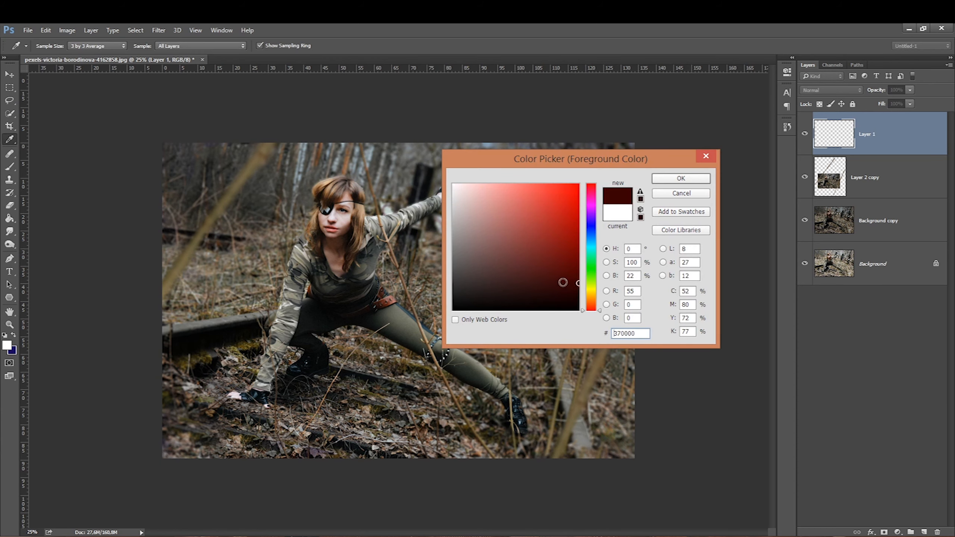
pyautogui.press('Return')
# Step: Paint dark red speckles over the woman's face, chest and legs, resizing the brush as needed
pyautogui.keyDown('ctrl'); pyautogui.click(350, 211); pyautogui.keyUp('ctrl')
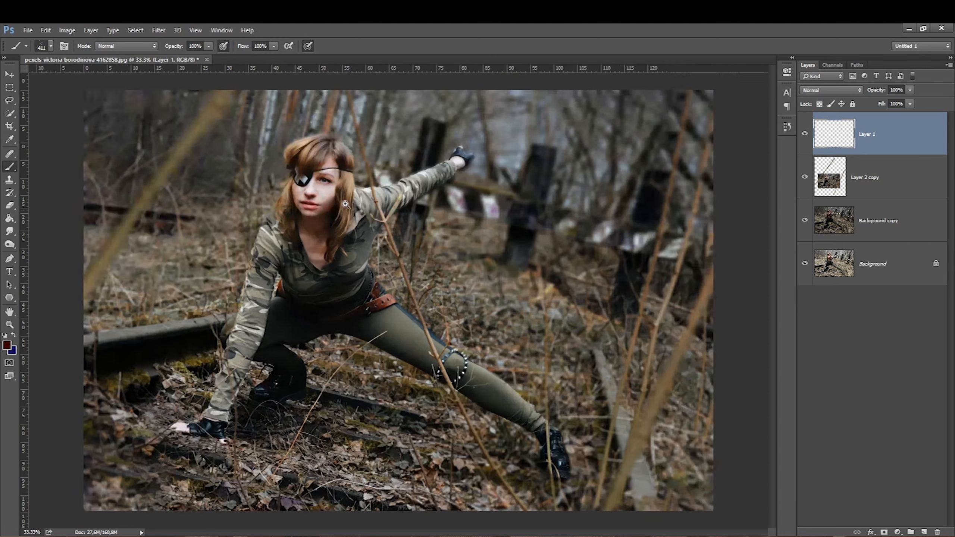
pyautogui.keyDown('ctrl'); pyautogui.click(343, 203); pyautogui.keyUp('ctrl')
pyautogui.keyDown('ctrl'); pyautogui.click(331, 191); pyautogui.keyUp('ctrl')
pyautogui.press('[')
pyautogui.moveTo(327, 195)
pyautogui.mouseDown()
pyautogui.moveTo(293, 179)
pyautogui.moveTo(331, 214)
pyautogui.mouseUp()
pyautogui.press('[')
pyautogui.moveTo(276, 173); pyautogui.dragTo(267, 188)
pyautogui.press(']')
pyautogui.press(']')
pyautogui.press(']')
pyautogui.moveTo(300, 301); pyautogui.dragTo(304, 325)
pyautogui.hotkey('ctrl', '-')
pyautogui.moveTo(438, 418); pyautogui.dragTo(420, 392)
pyautogui.press(']')
pyautogui.press(']')
pyautogui.moveTo(442, 440)
pyautogui.mouseDown()
pyautogui.moveTo(321, 346)
pyautogui.moveTo(452, 425)
pyautogui.mouseUp()
pyautogui.moveTo(552, 178); pyautogui.dragTo(447, 190)
pyautogui.moveTo(289, 285); pyautogui.dragTo(264, 421)
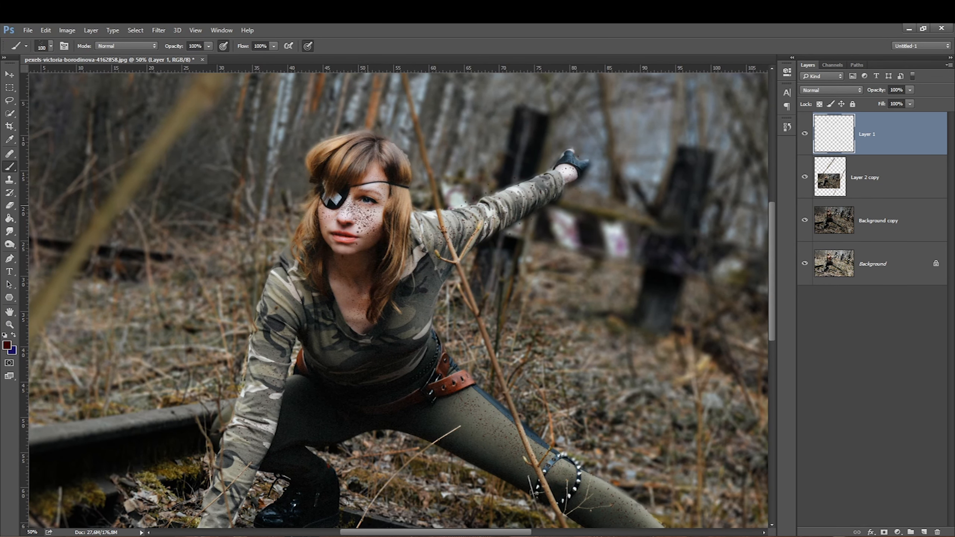
# Step: Lasso the speckles on the woman's shoulder near her neck and delete them
pyautogui.click(9, 100)
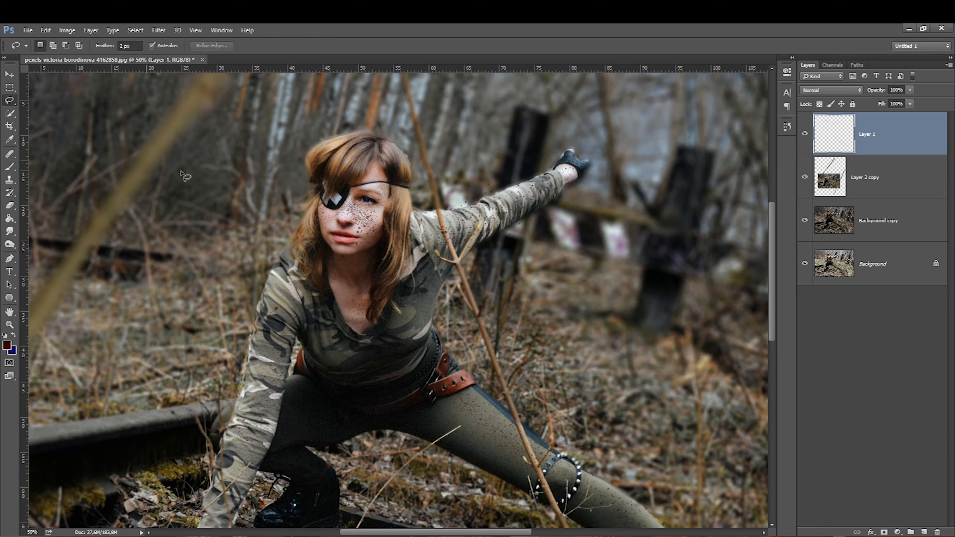
pyautogui.moveTo(448, 205)
pyautogui.mouseDown()
pyautogui.moveTo(538, 136)
pyautogui.moveTo(412, 173)
pyautogui.mouseUp()
pyautogui.press('Delete')
pyautogui.hotkey('ctrl', 'd')
# Step: Set the speckle layer's blend mode to Overlay and its opacity to 81%
pyautogui.click(828, 90)
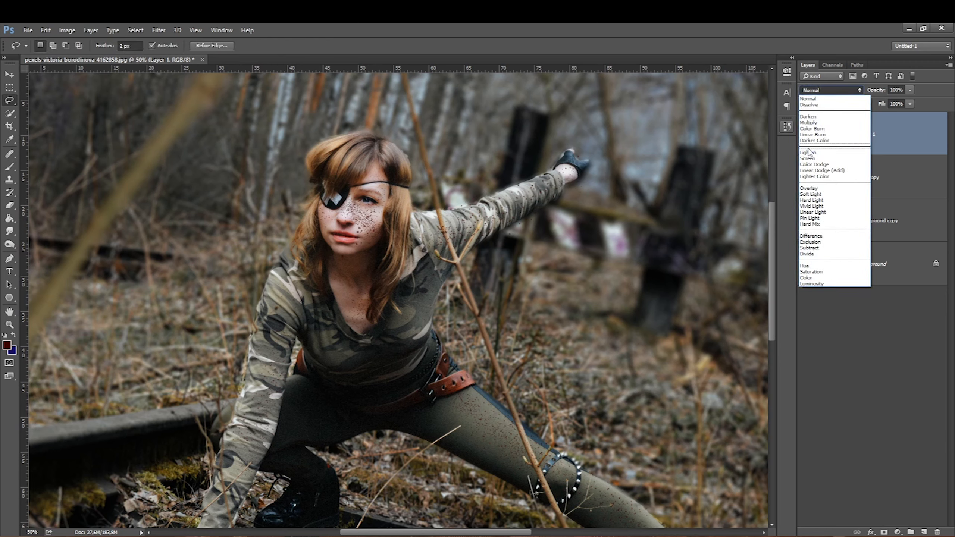
pyautogui.click(809, 188)
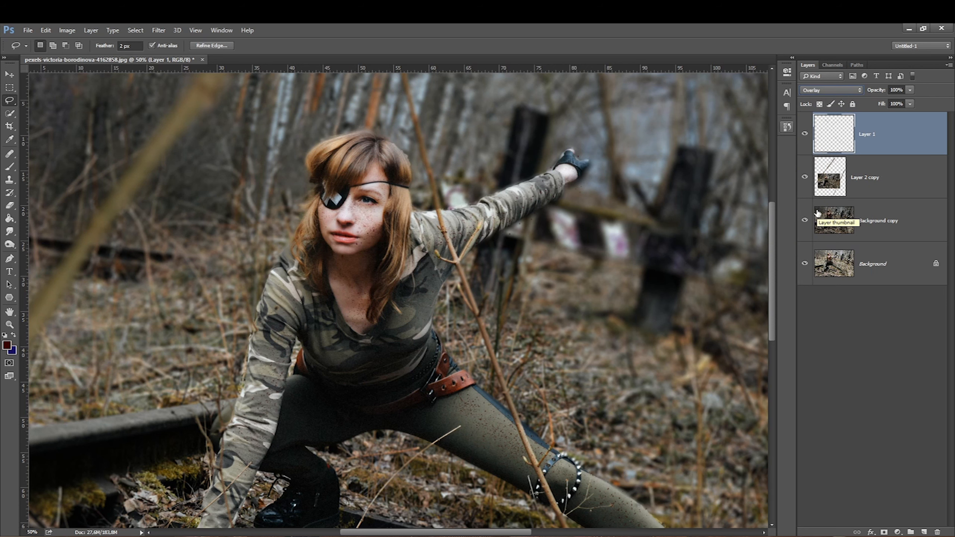
pyautogui.click(910, 89)
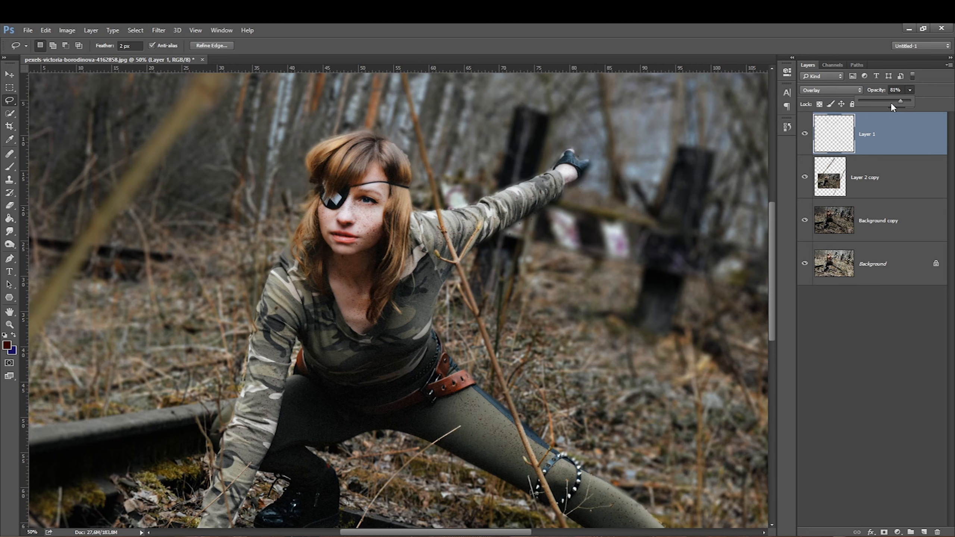
# Step: Create another new layer and set the foreground colour to pale pink fff1f1
pyautogui.click(923, 532)
pyautogui.hotkey('ctrl', '0')
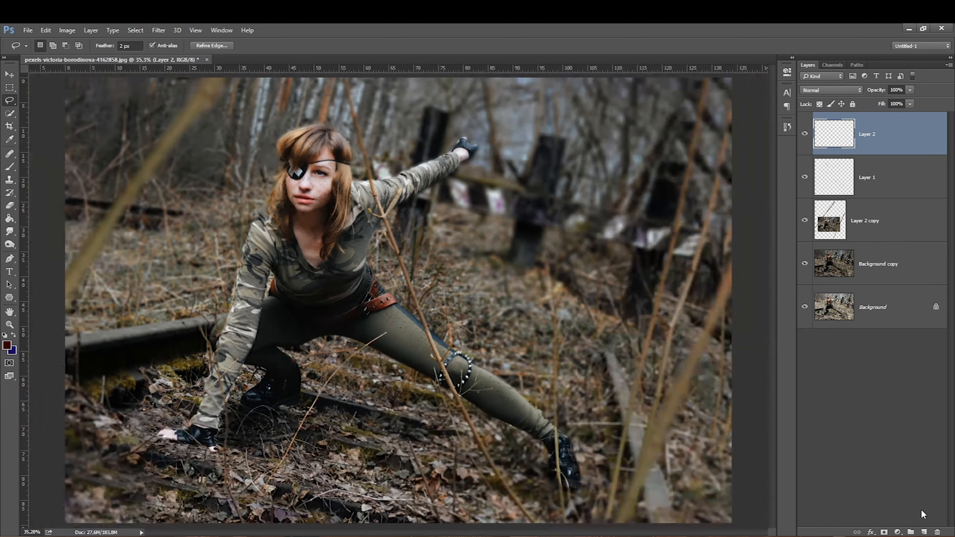
pyautogui.click(7, 344)
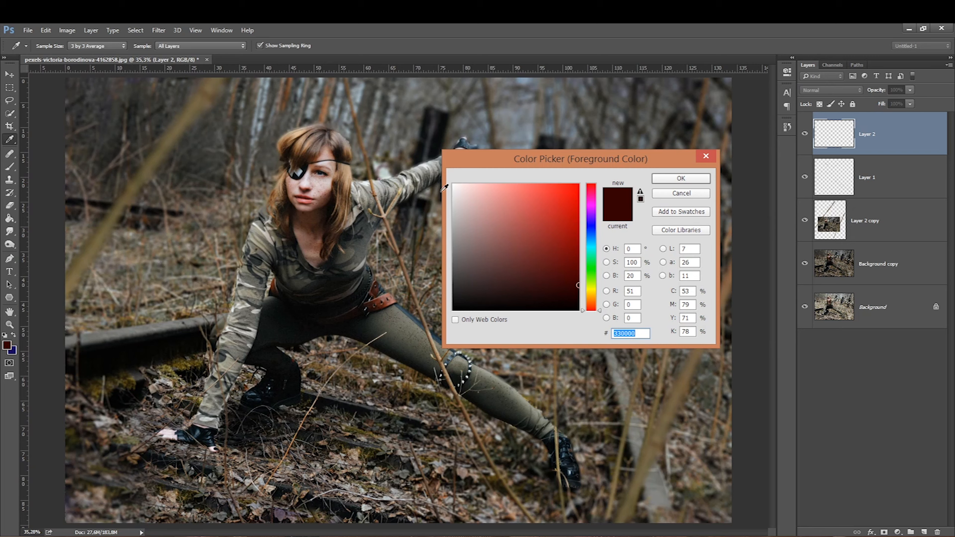
pyautogui.moveTo(482, 248); pyautogui.dragTo(457, 175)
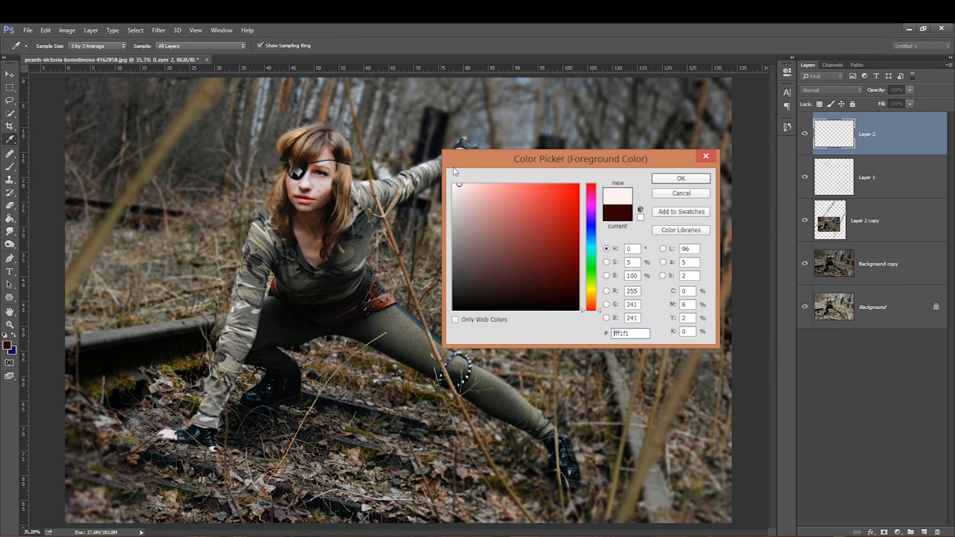
pyautogui.press('Return')
# Step: Stamp pale petal-like particles across the whole photo with the Brush, varying the brush size
pyautogui.click(10, 167)
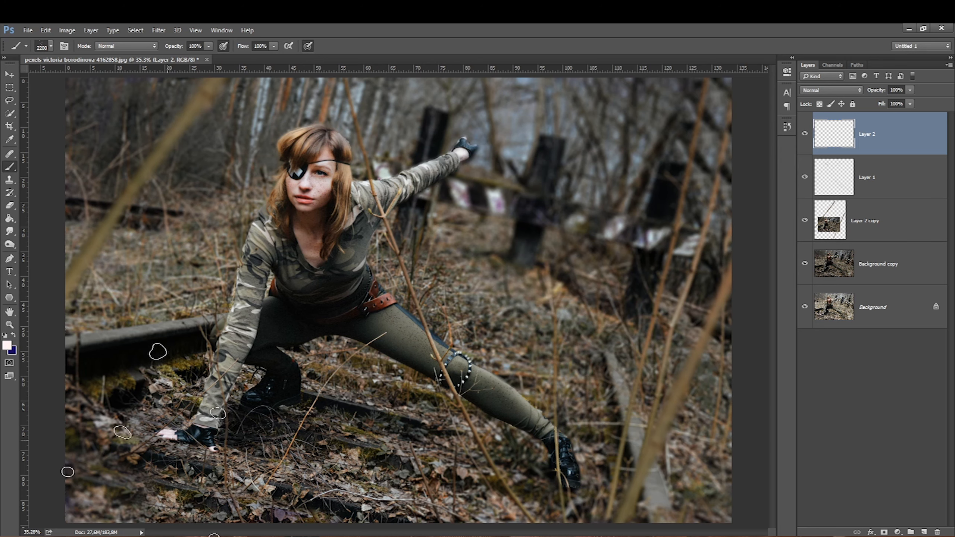
pyautogui.press('[')
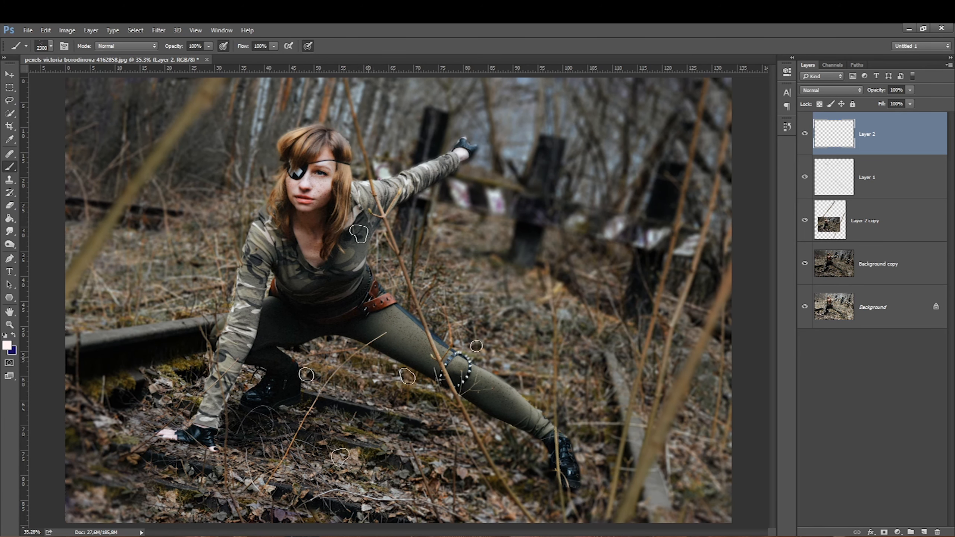
pyautogui.press('[')
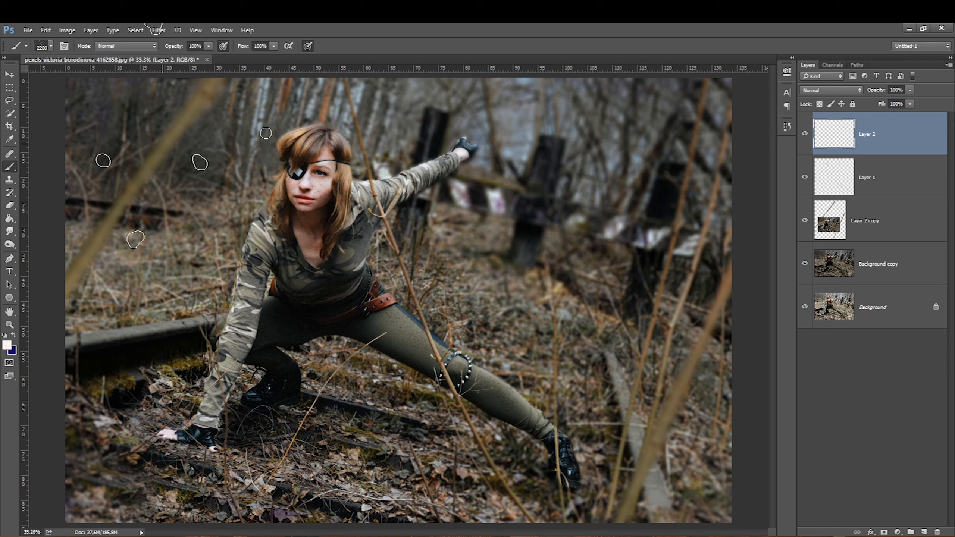
pyautogui.click(398, 286)
pyautogui.press('[')
pyautogui.press('[')
pyautogui.press('[')
pyautogui.press('[')
pyautogui.press('[')
pyautogui.press('[')
pyautogui.click(211, 181)
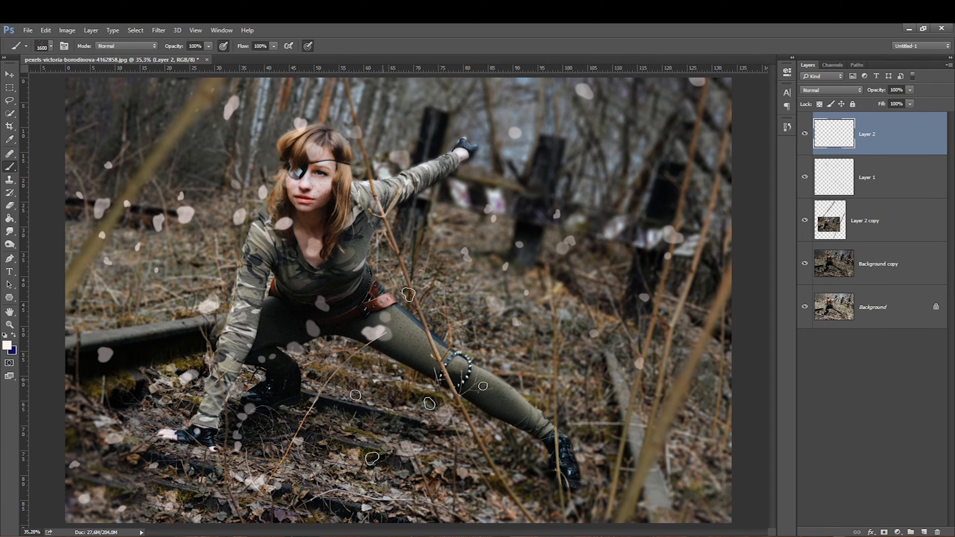
pyautogui.click(620, 376)
pyautogui.press('[')
pyautogui.press('[')
pyautogui.press('[')
pyautogui.press('[')
pyautogui.click(598, 211)
pyautogui.click(293, 375)
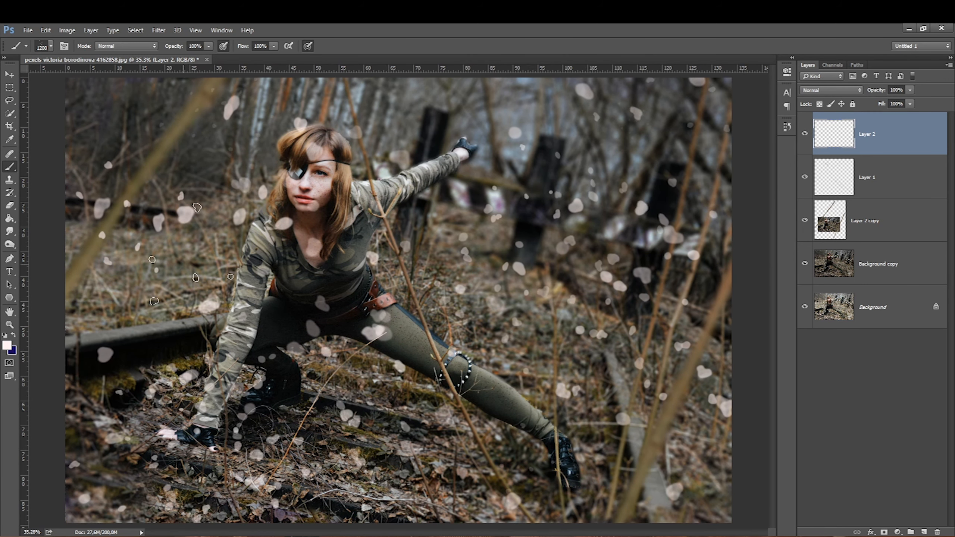
pyautogui.click(185, 191)
pyautogui.press('[')
pyautogui.press('[')
pyautogui.press('[')
pyautogui.click(621, 240)
pyautogui.press('[')
pyautogui.press('[')
pyautogui.press('[')
pyautogui.click(468, 451)
# Step: Apply Motion Blur to the particle layer with a 36° angle and 34 pixels distance
pyautogui.hotkey('ctrl', '-')
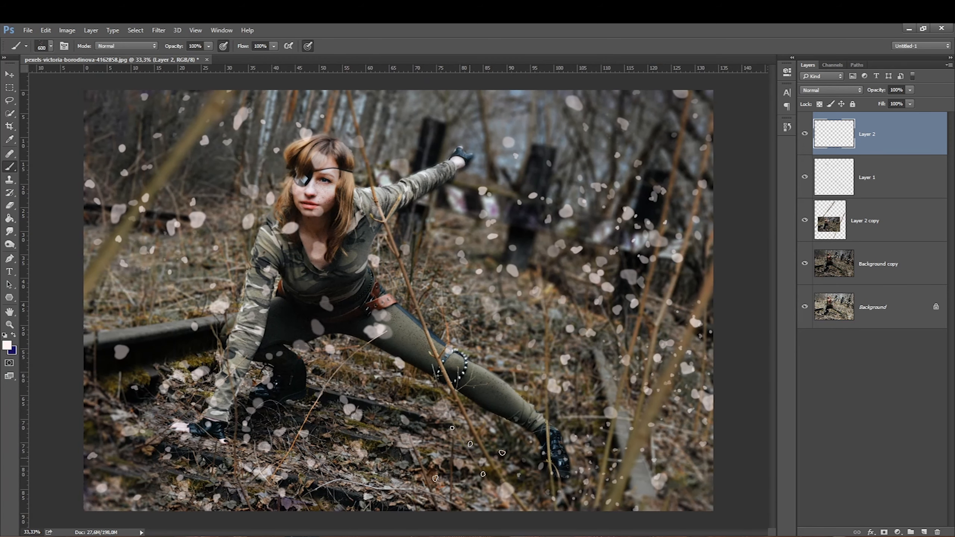
pyautogui.click(158, 30)
pyautogui.moveTo(223, 168)
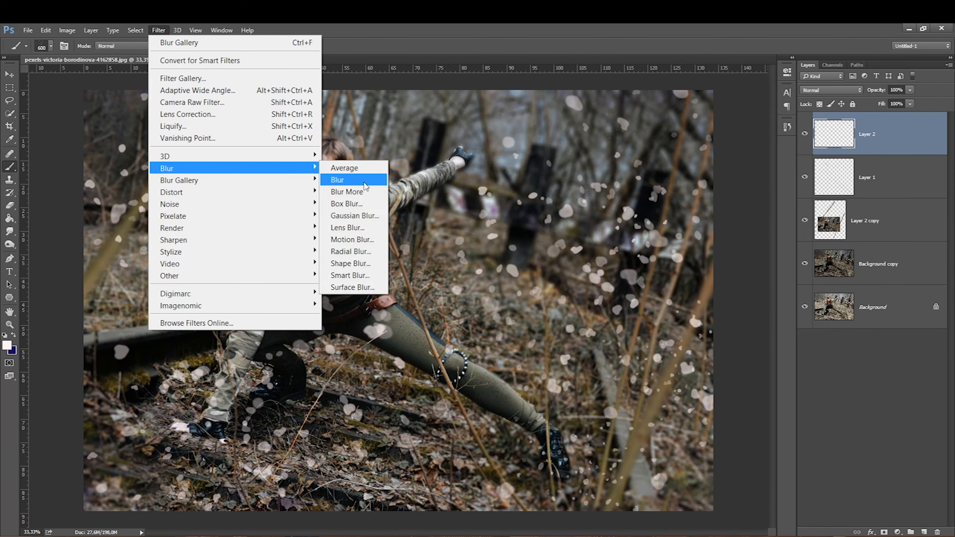
pyautogui.click(340, 239)
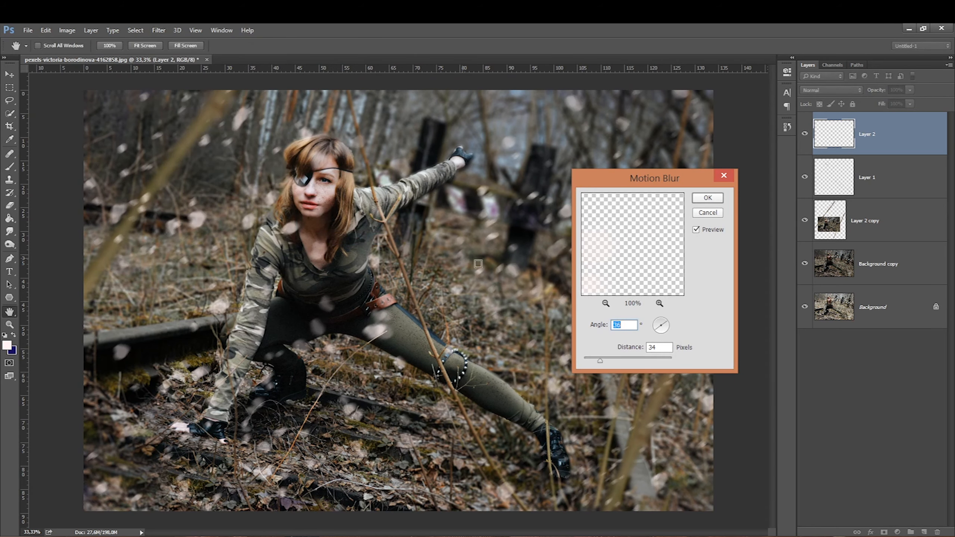
pyautogui.moveTo(606, 361); pyautogui.dragTo(611, 360)
pyautogui.press('Return')
# Step: Erase the particles from the particle layer over the woman's hip and legs with the Eraser
pyautogui.click(804, 137)
pyautogui.click(804, 137)
pyautogui.click(10, 206)
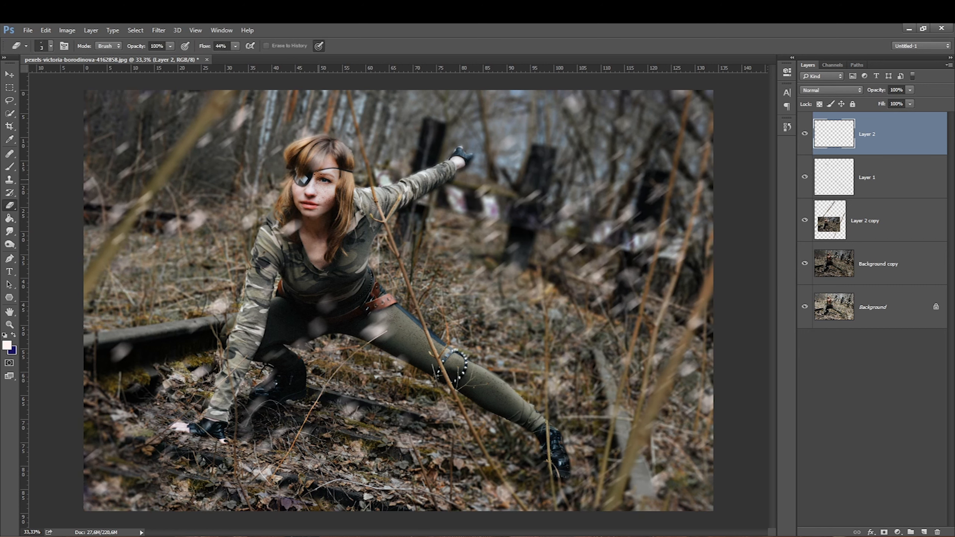
pyautogui.press(']')
pyautogui.press(']')
pyautogui.press(']')
pyautogui.press(']')
pyautogui.press(']')
pyautogui.press(']')
pyautogui.press(']')
pyautogui.press(']')
pyautogui.press(']')
pyautogui.press(']')
pyautogui.press(']')
pyautogui.press(']')
pyautogui.press(']')
pyautogui.press(']')
pyautogui.press(']')
pyautogui.press(']')
pyautogui.moveTo(302, 348)
pyautogui.mouseDown()
pyautogui.moveTo(374, 310)
pyautogui.moveTo(313, 390)
pyautogui.moveTo(328, 366)
pyautogui.mouseUp()
pyautogui.press('[')
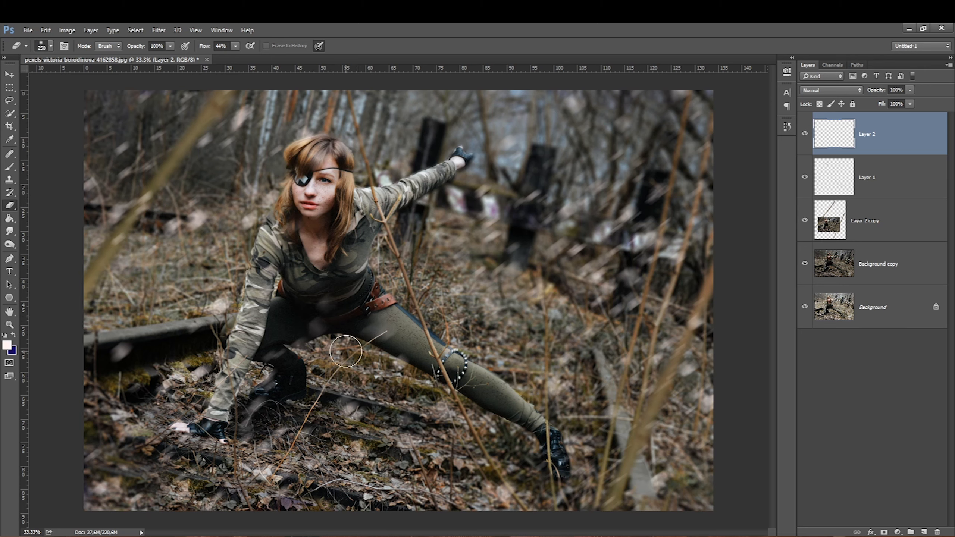
pyautogui.hotkey('ctrl', 'j')
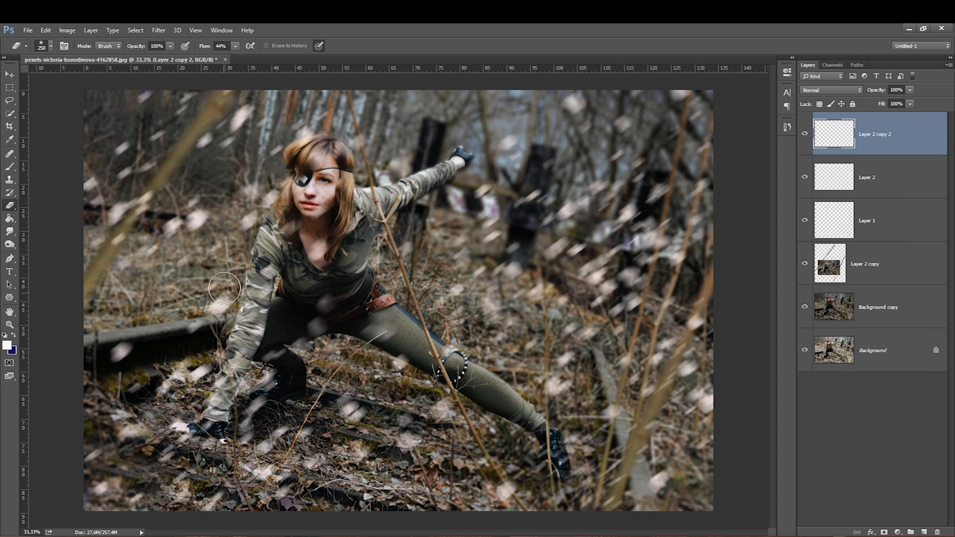
pyautogui.press(']')
pyautogui.press(']')
pyautogui.press(']')
pyautogui.press(']')
pyautogui.press(']')
pyautogui.press(']')
pyautogui.press(']')
pyautogui.press(']')
pyautogui.press(']')
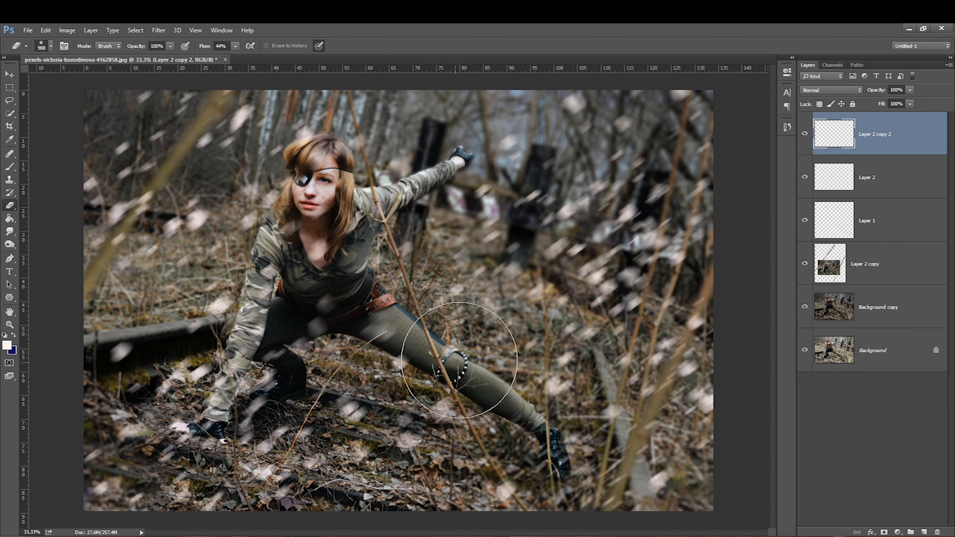
pyautogui.click(908, 103)
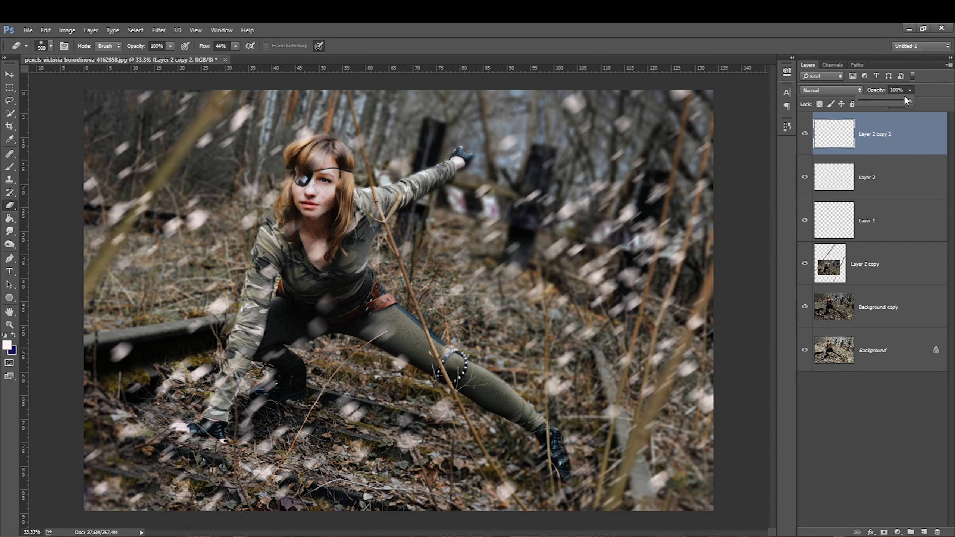
pyautogui.press('Delete')
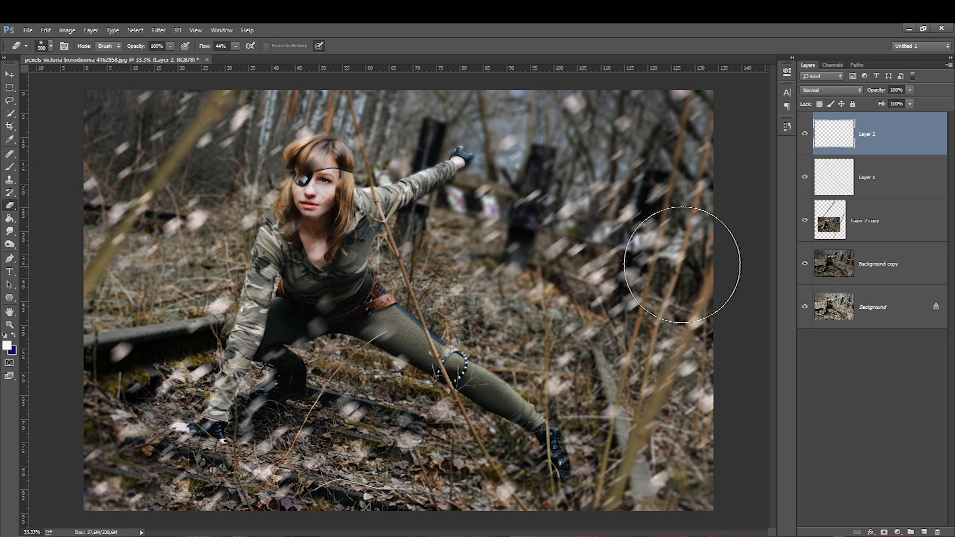
# Step: Set the particle layer's blend mode to Linear Dodge (Add), then hide the particle layer
pyautogui.click(811, 91)
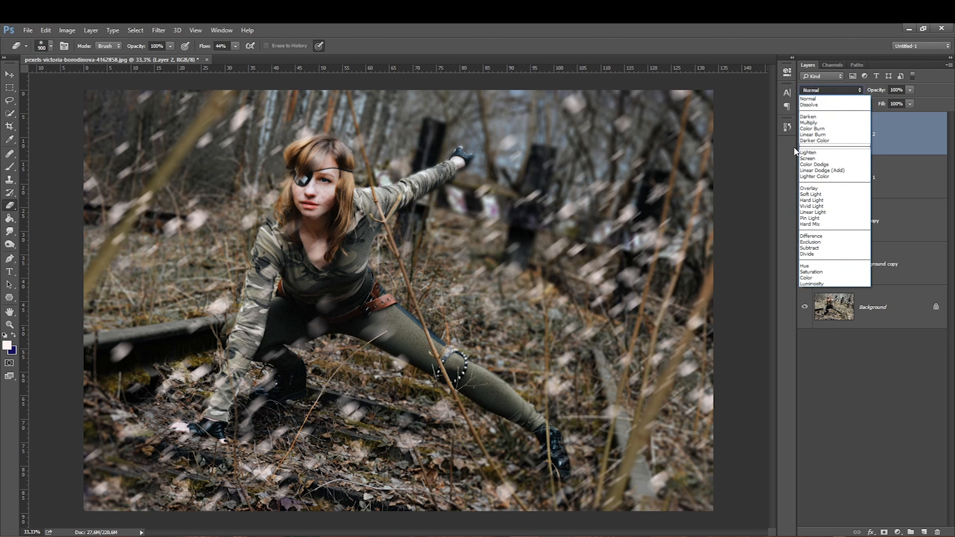
pyautogui.click(808, 170)
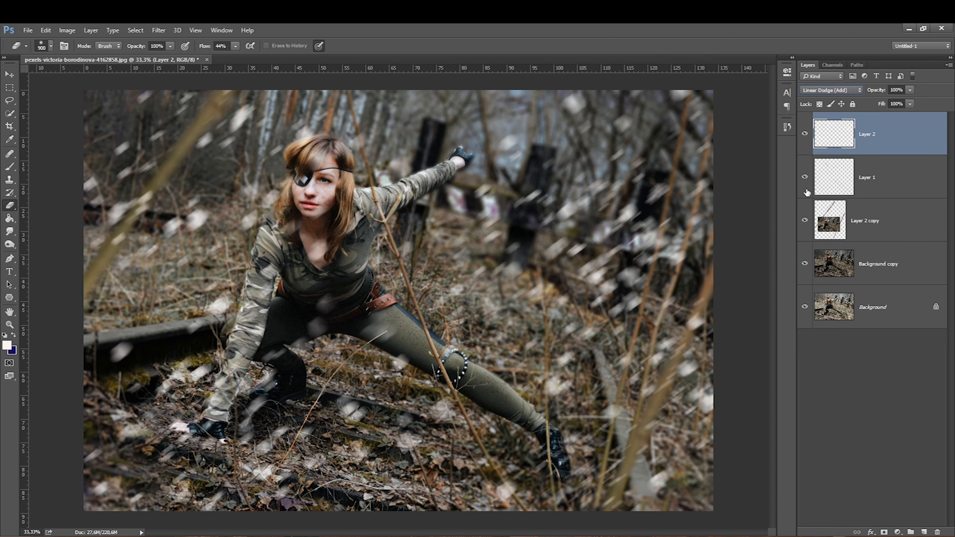
pyautogui.click(803, 139)
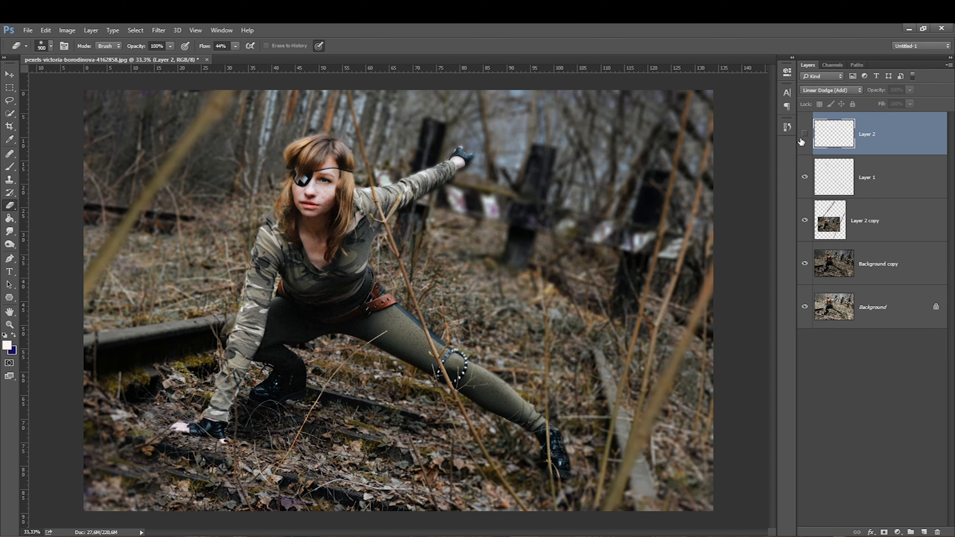
pyautogui.click(802, 143)
pyautogui.press(']')
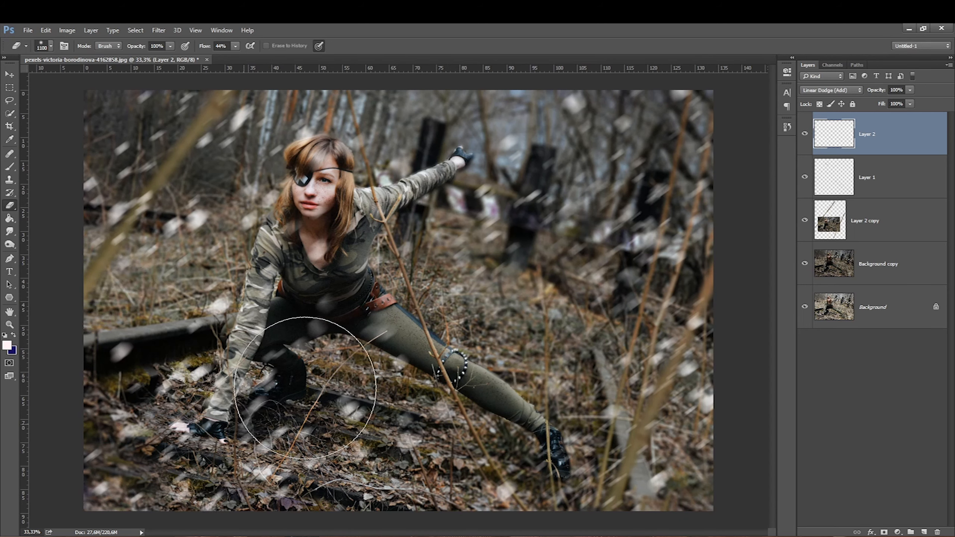
pyautogui.press('[')
pyautogui.press('[')
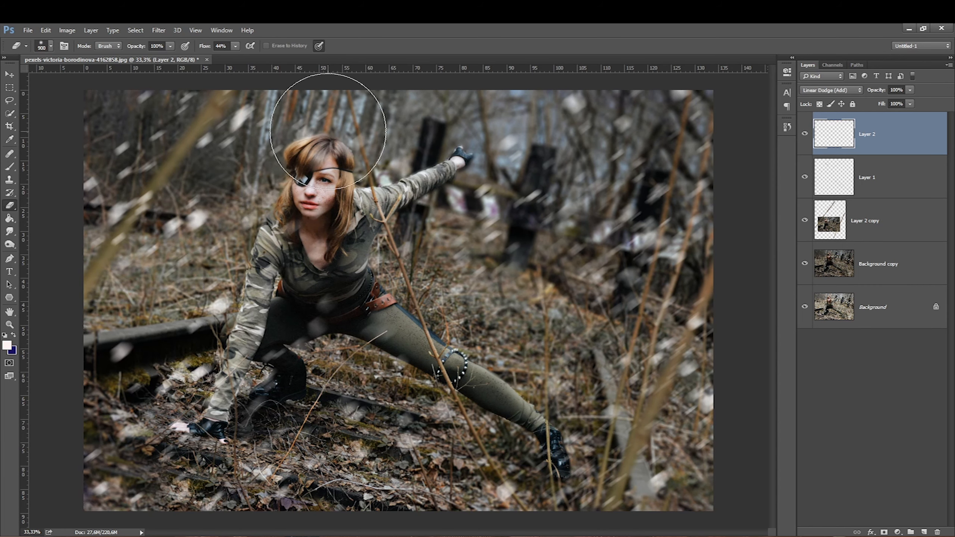
pyautogui.press('[')
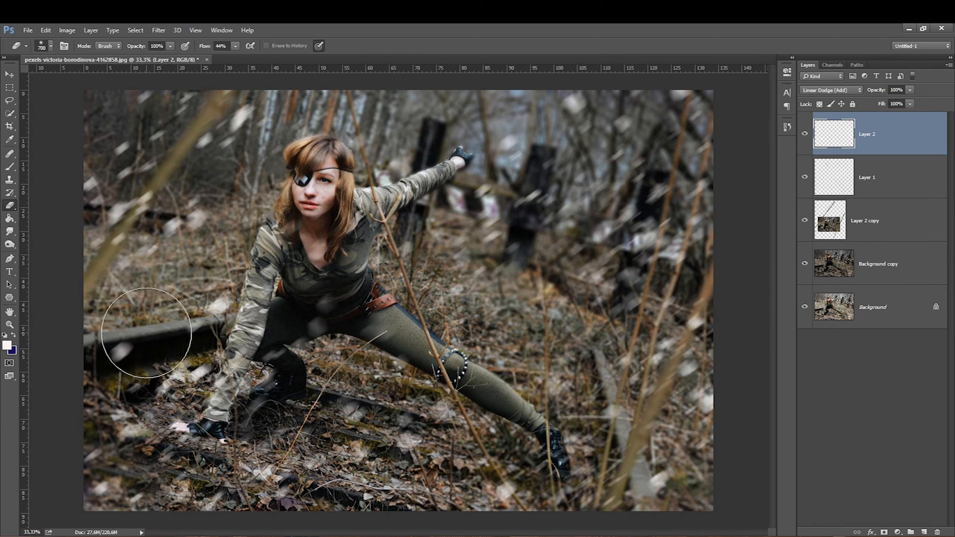
pyautogui.click(805, 133)
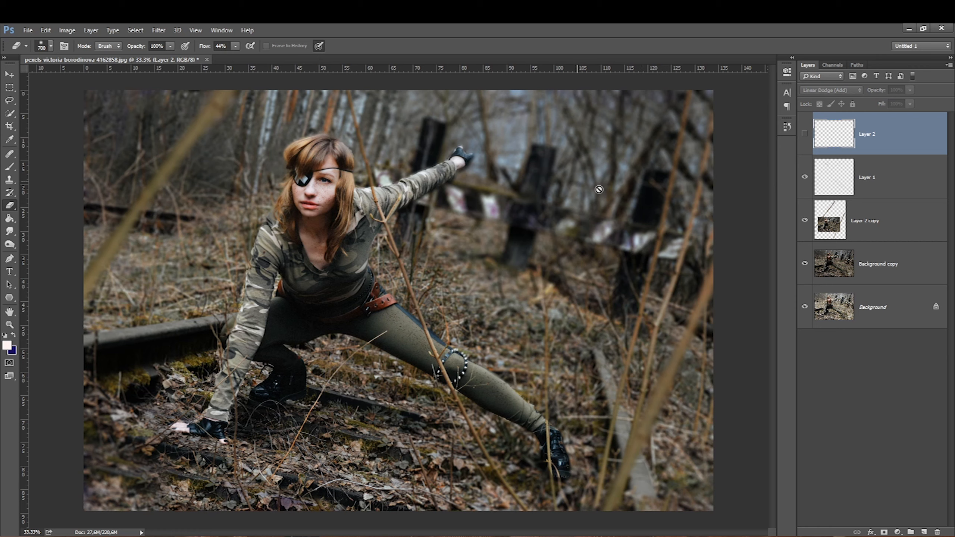
# Step: Add a Curves adjustment layer above Layer 1 and brighten the photo by dragging tones on the image
pyautogui.click(852, 171)
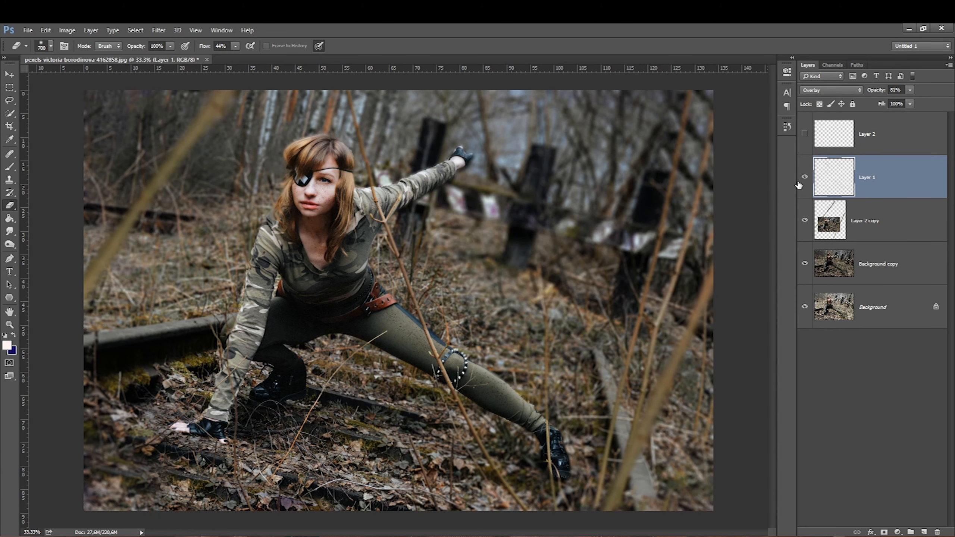
pyautogui.click(897, 532)
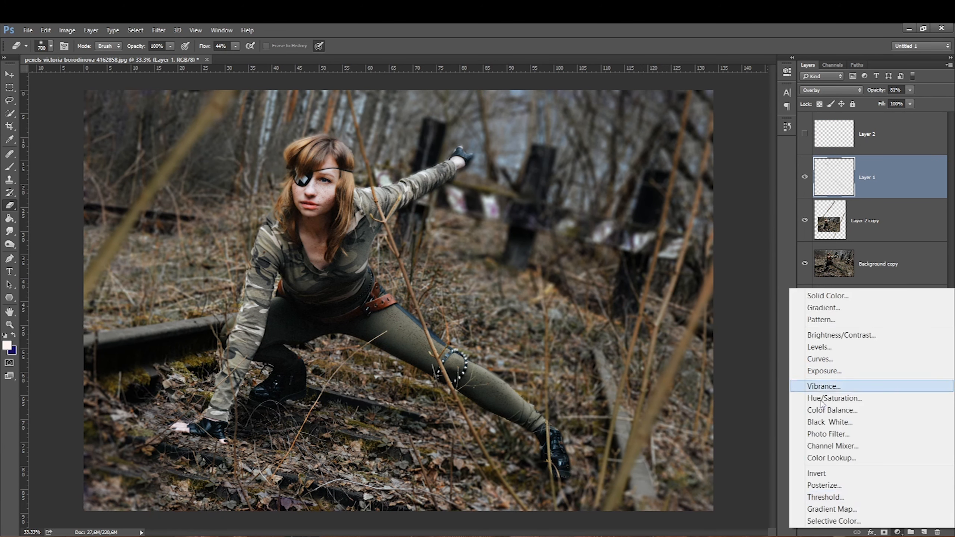
pyautogui.click(814, 359)
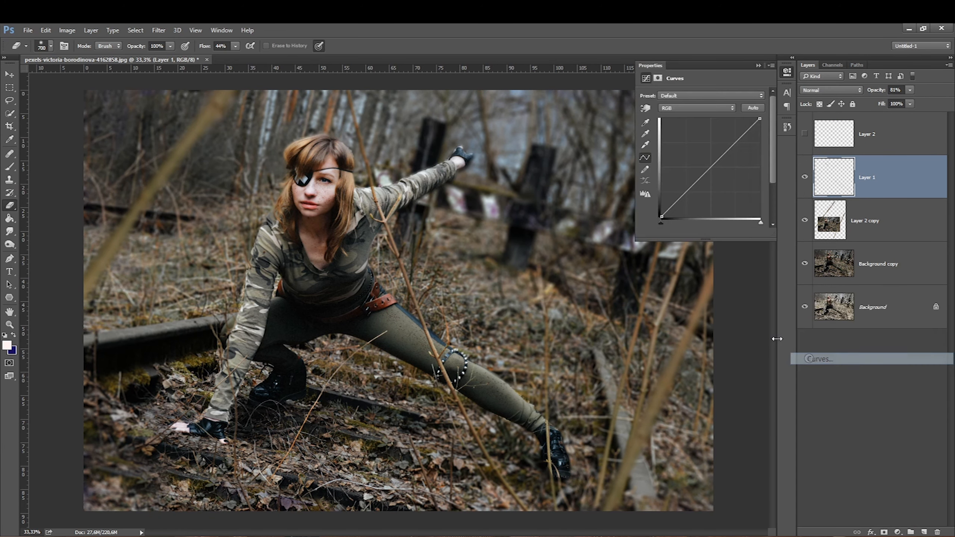
pyautogui.click(644, 108)
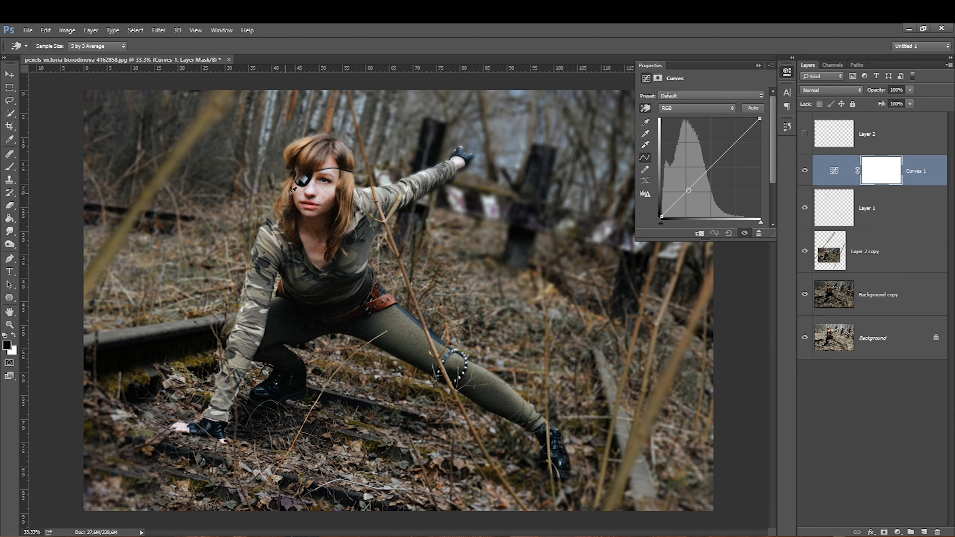
pyautogui.moveTo(331, 191); pyautogui.dragTo(330, 179)
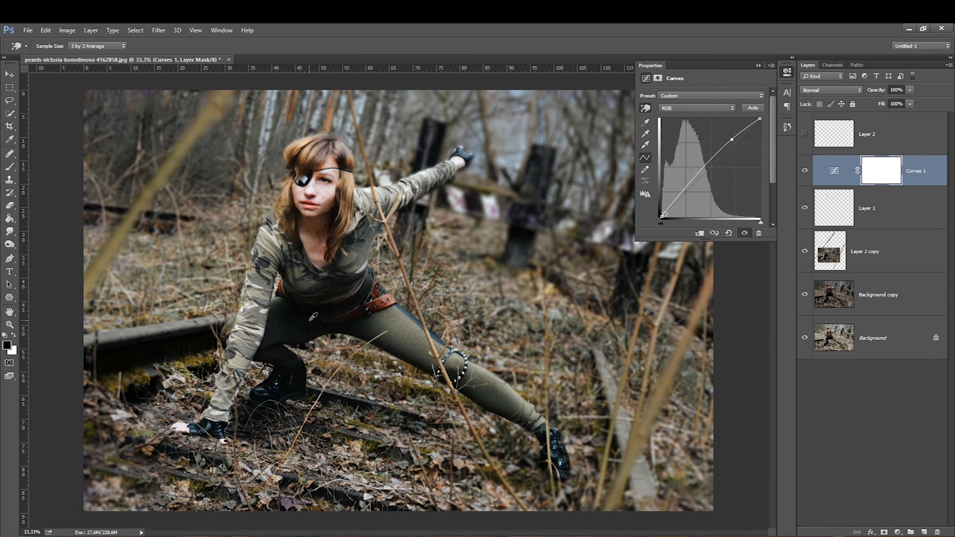
pyautogui.moveTo(330, 308); pyautogui.dragTo(326, 298)
pyautogui.moveTo(641, 255); pyautogui.dragTo(639, 272)
pyautogui.moveTo(602, 388)
pyautogui.mouseDown()
pyautogui.moveTo(603, 399)
pyautogui.moveTo(603, 391)
pyautogui.mouseUp()
pyautogui.moveTo(503, 151); pyautogui.dragTo(508, 174)
pyautogui.moveTo(322, 188)
pyautogui.mouseDown()
pyautogui.moveTo(321, 206)
pyautogui.moveTo(314, 186)
pyautogui.moveTo(313, 208)
pyautogui.moveTo(314, 197)
pyautogui.mouseUp()
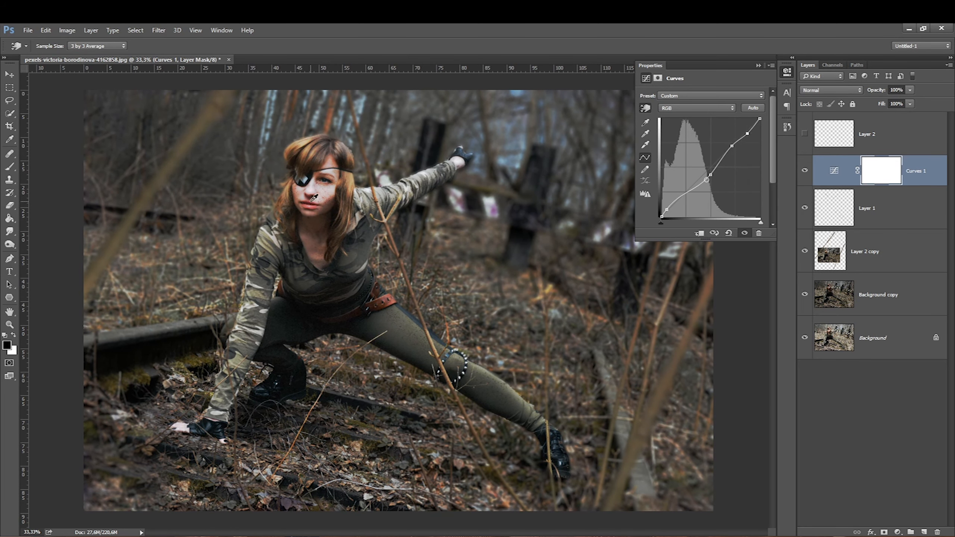
# Step: Adjust the Curves Blue channel, lifting blue in the shadows and lowering it in the highlights
pyautogui.click(803, 170)
pyautogui.click(671, 108)
pyautogui.click(664, 138)
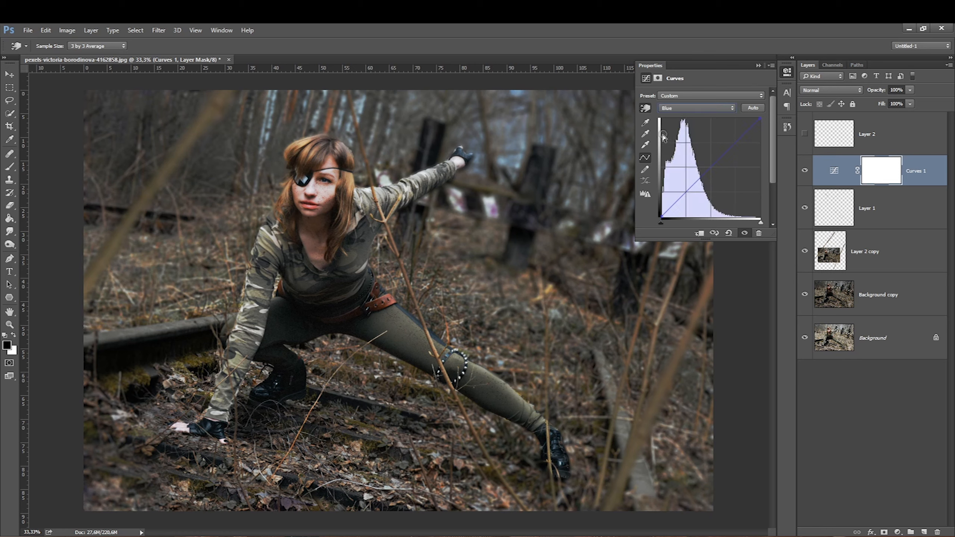
pyautogui.moveTo(661, 217); pyautogui.dragTo(662, 209)
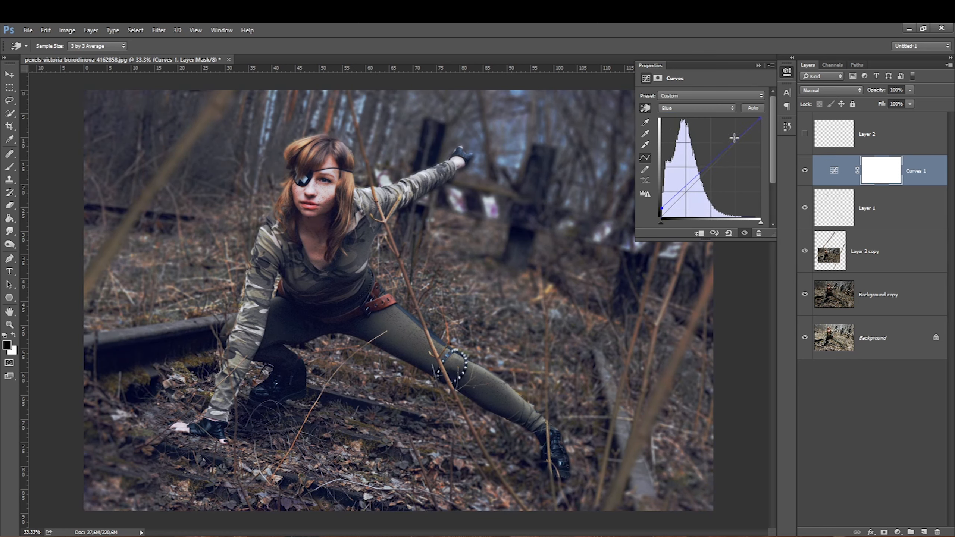
pyautogui.moveTo(734, 139)
pyautogui.mouseDown()
pyautogui.moveTo(736, 165)
pyautogui.moveTo(735, 151)
pyautogui.mouseUp()
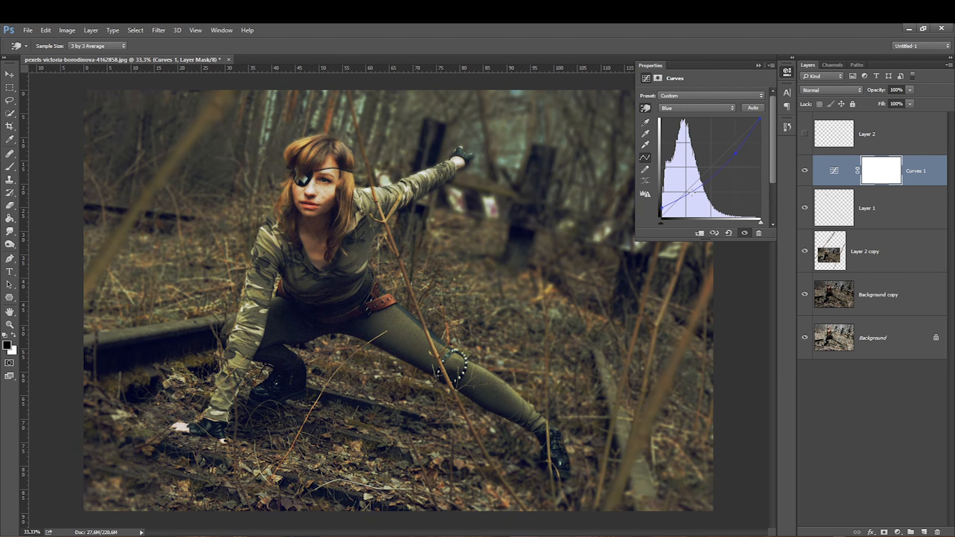
pyautogui.moveTo(704, 182); pyautogui.dragTo(694, 174)
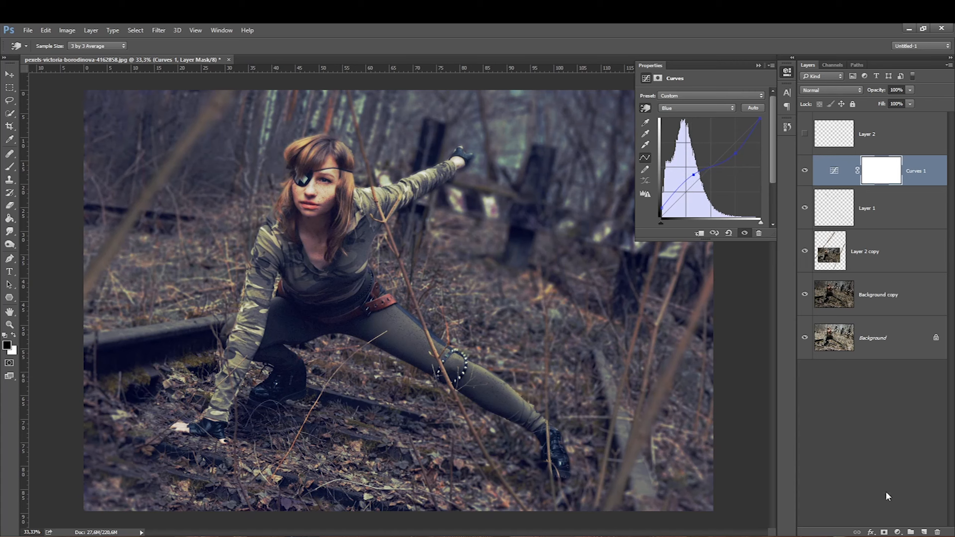
# Step: Add a Color Lookup adjustment layer and load the TealOrangePlusContrast.3DL 3D LUT
pyautogui.click(897, 533)
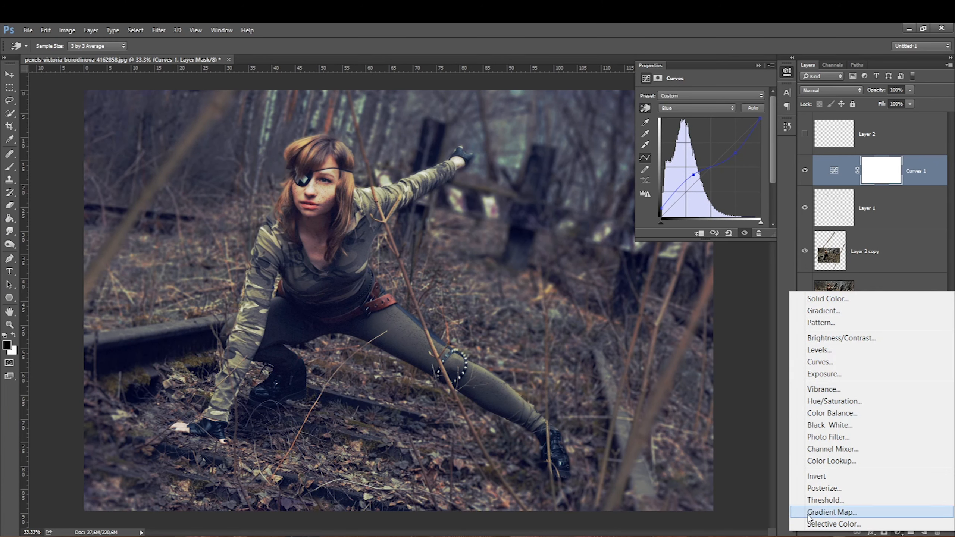
pyautogui.click(811, 463)
pyautogui.press('e')
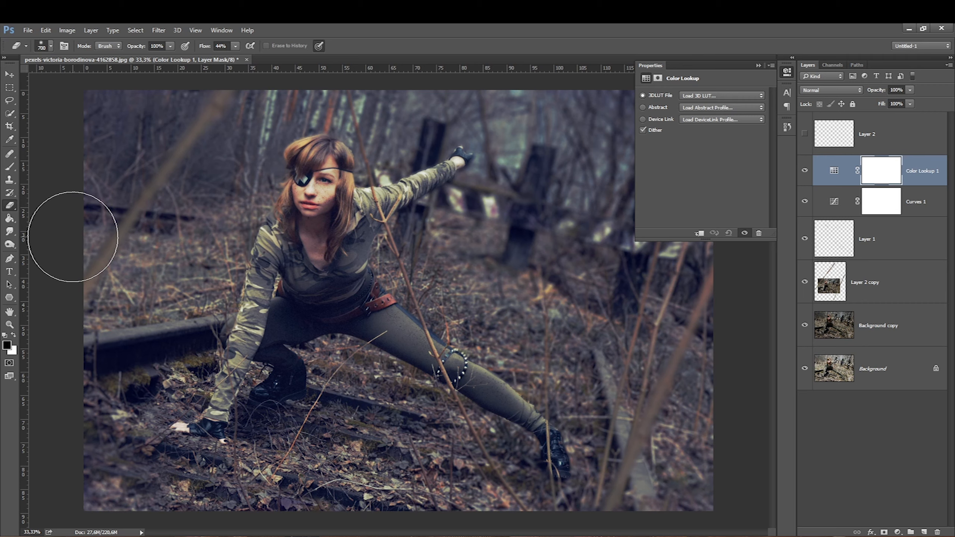
pyautogui.click(693, 94)
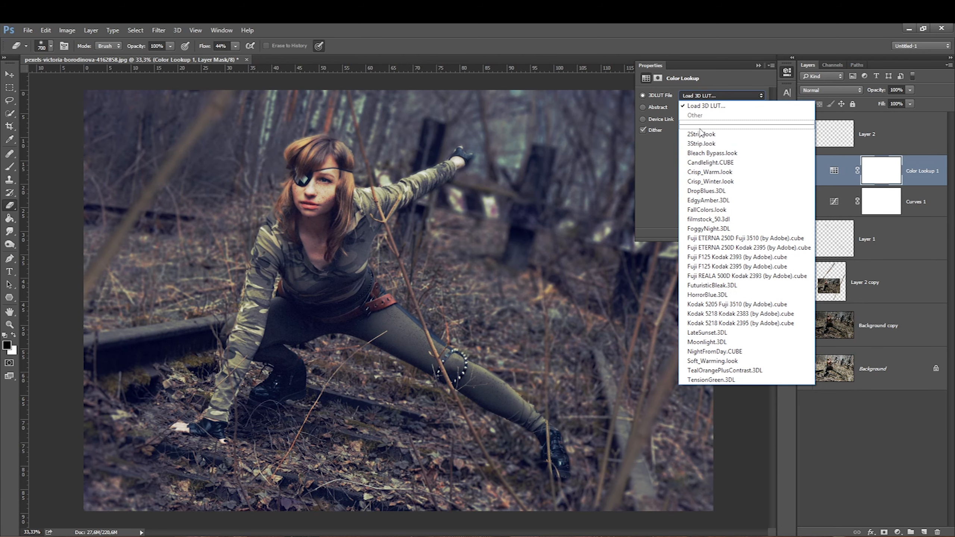
pyautogui.click(699, 304)
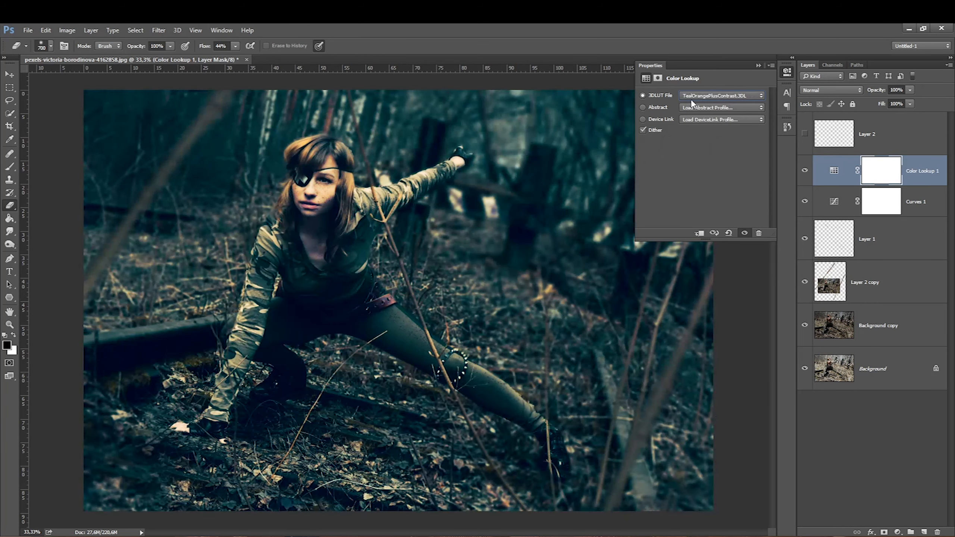
pyautogui.click(689, 95)
pyautogui.click(707, 370)
pyautogui.click(727, 95)
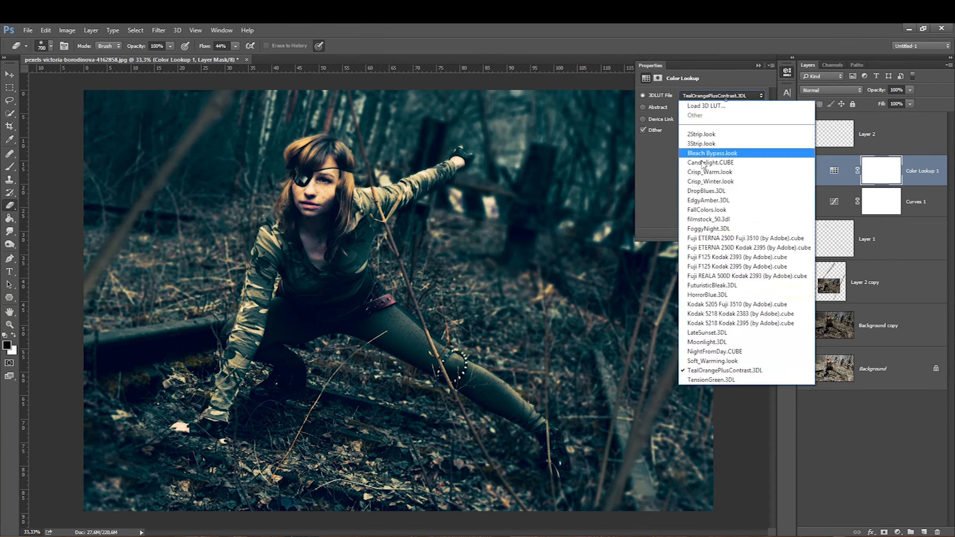
pyautogui.click(693, 372)
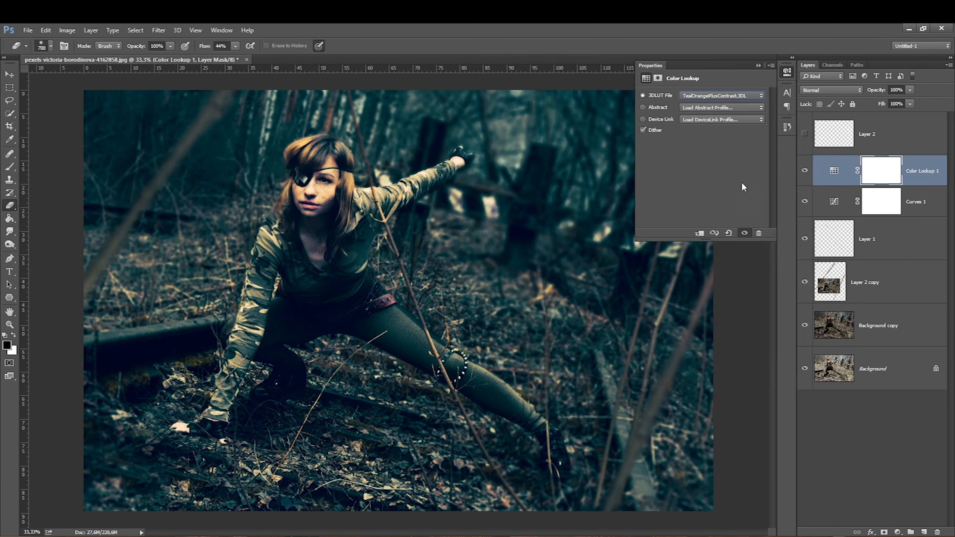
pyautogui.click(758, 65)
# Step: Set the Color Lookup layer's Blend If sliders, splitting This Layer to 37/98 and Underlying Layer to 0/96
pyautogui.doubleClick(920, 186)
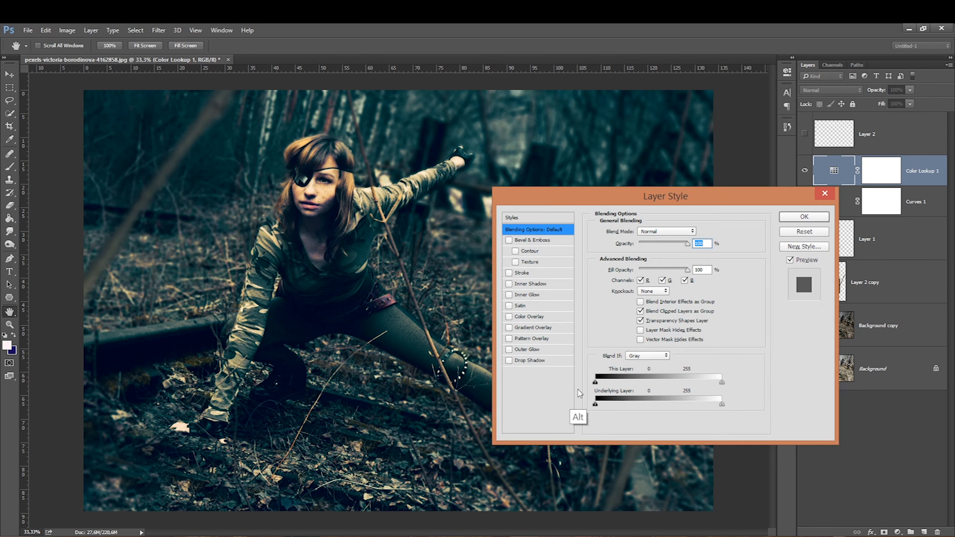
pyautogui.moveTo(594, 404)
pyautogui.mouseDown()
pyautogui.moveTo(658, 404)
pyautogui.moveTo(599, 402)
pyautogui.mouseUp()
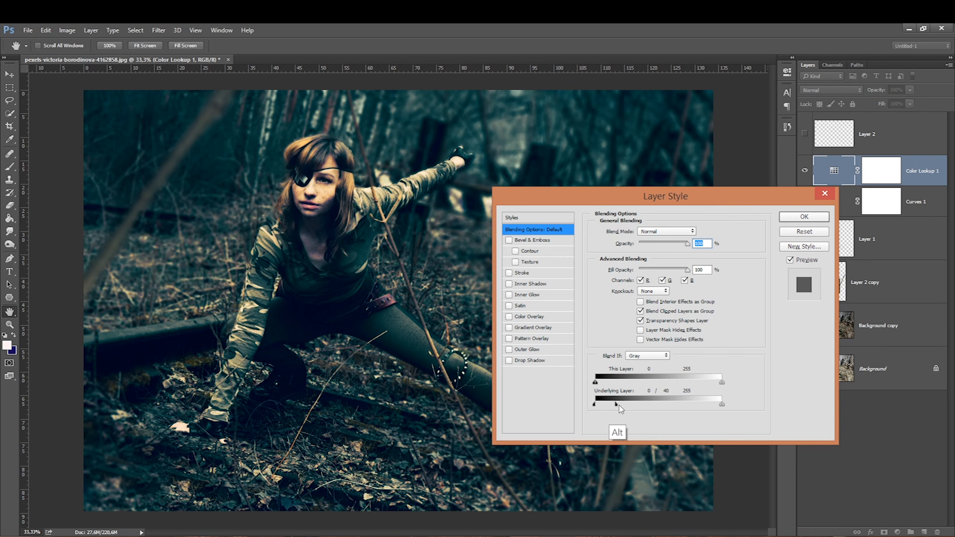
pyautogui.moveTo(721, 403); pyautogui.dragTo(637, 391)
pyautogui.press('alt')
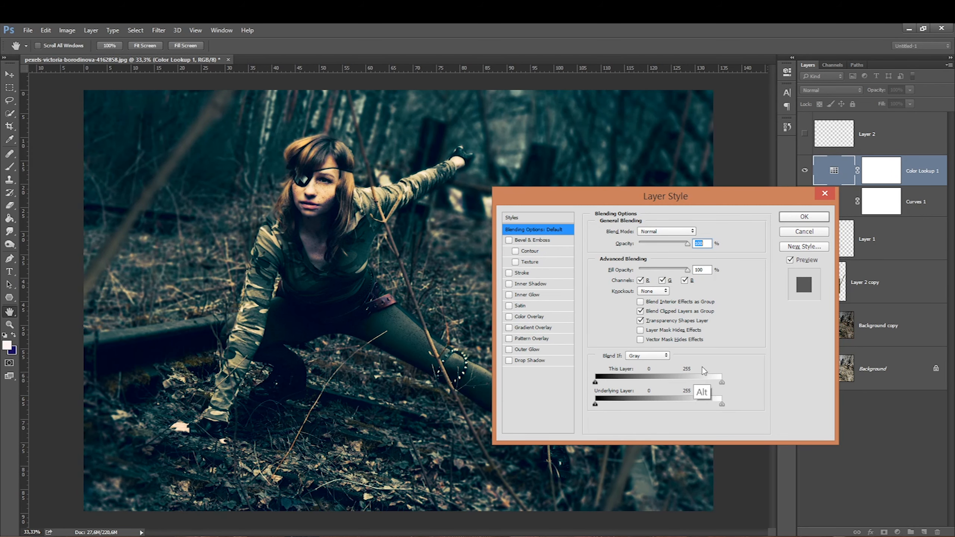
pyautogui.moveTo(721, 383); pyautogui.dragTo(615, 383)
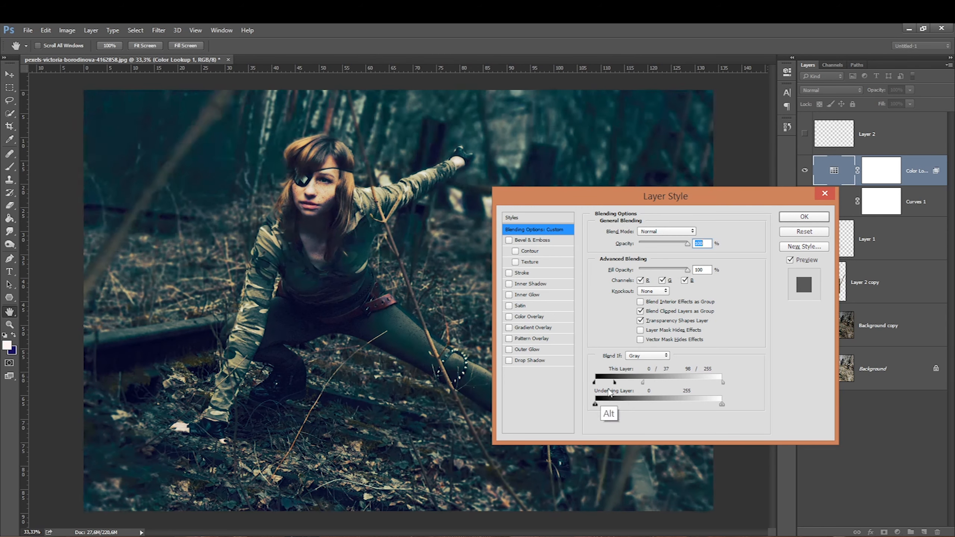
pyautogui.press('alt')
pyautogui.moveTo(596, 405); pyautogui.dragTo(650, 404)
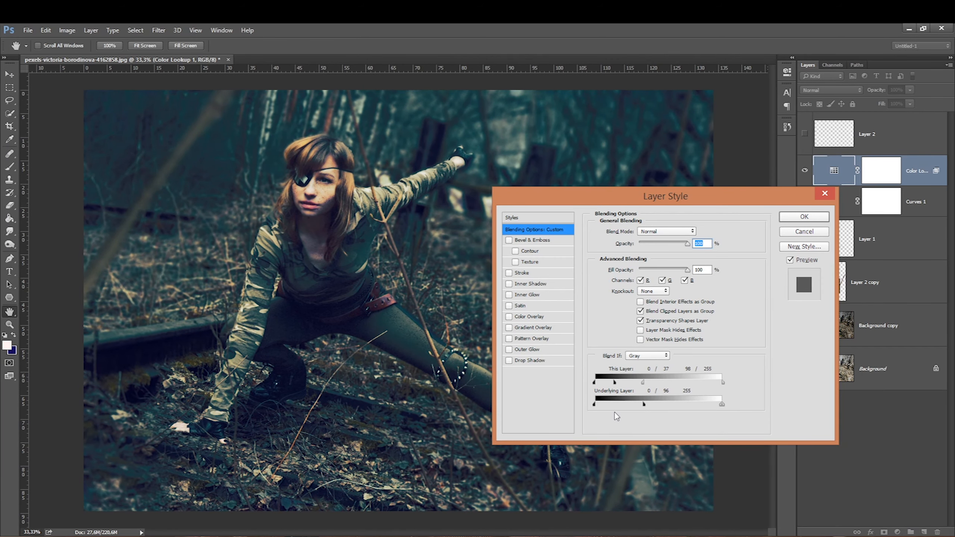
pyautogui.click(804, 219)
# Step: Set the Color Lookup layer's blend mode to Soft Light, toggling its visibility to compare
pyautogui.click(804, 170)
pyautogui.click(804, 170)
pyautogui.click(799, 172)
pyautogui.click(798, 171)
pyautogui.click(831, 90)
pyautogui.click(827, 196)
pyautogui.click(804, 170)
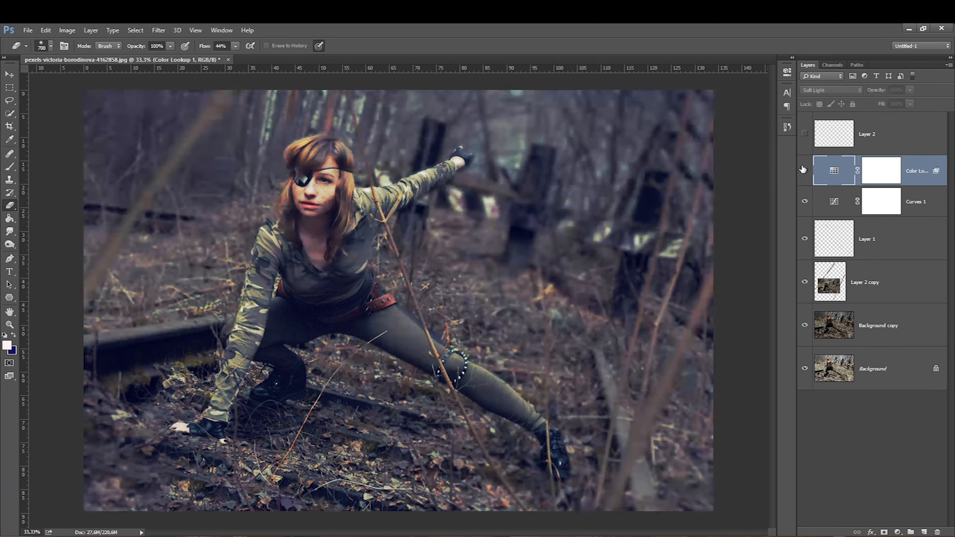
pyautogui.click(803, 170)
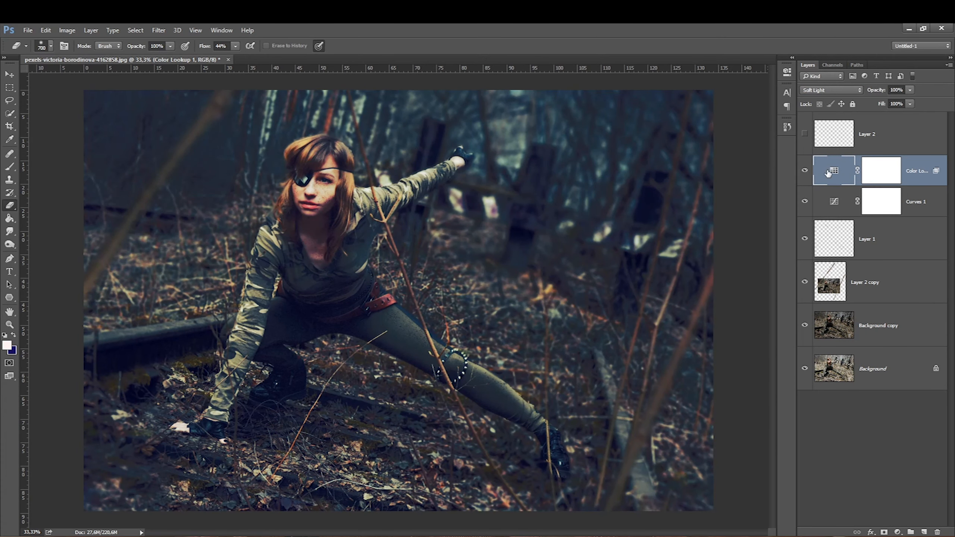
# Step: Paint black on the Color Lookup layer mask with a soft brush to hide the grade over the woman's face, body and legs
pyautogui.click(883, 171)
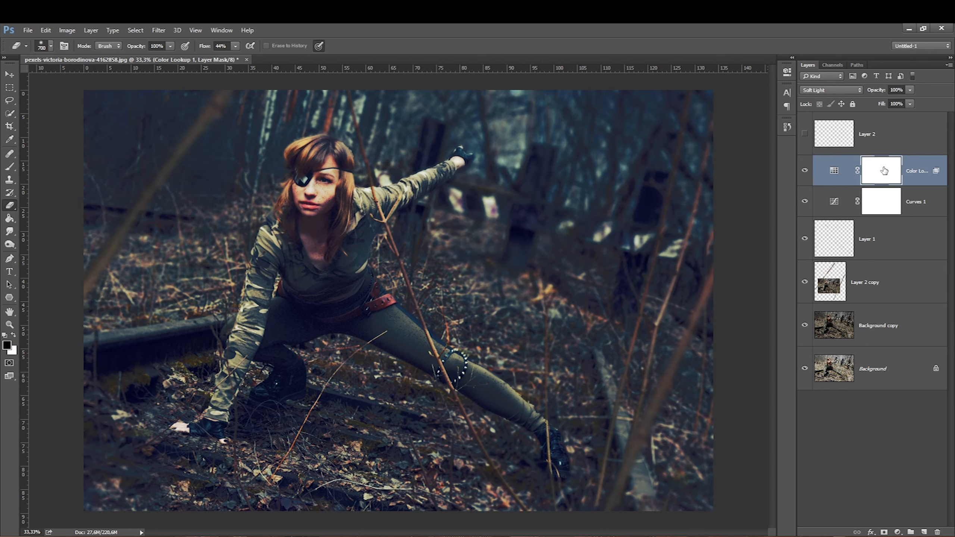
pyautogui.click(9, 166)
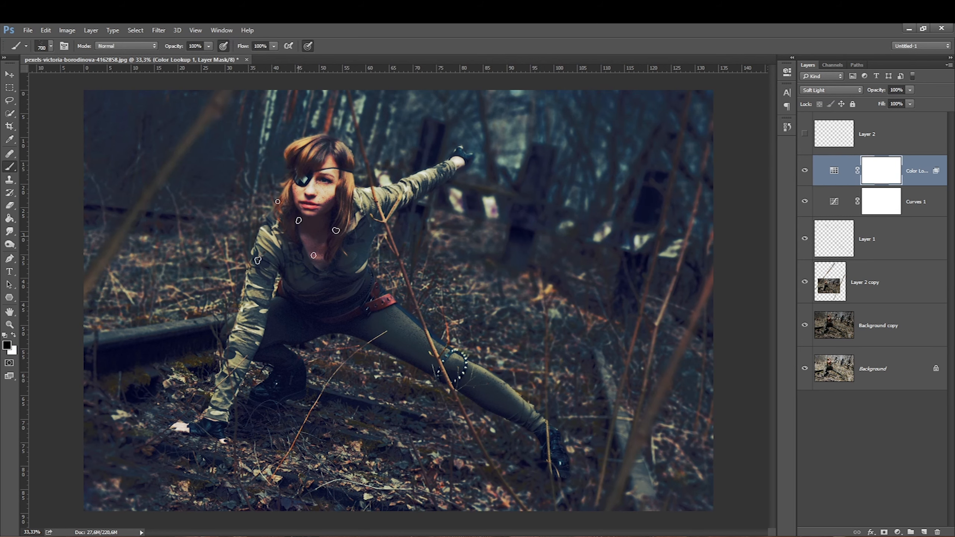
pyautogui.rightClick(318, 254)
pyautogui.click(338, 343)
pyautogui.moveTo(311, 175)
pyautogui.mouseDown()
pyautogui.moveTo(289, 226)
pyautogui.moveTo(301, 232)
pyautogui.mouseUp()
pyautogui.moveTo(297, 151)
pyautogui.mouseDown()
pyautogui.moveTo(313, 265)
pyautogui.moveTo(317, 242)
pyautogui.mouseUp()
pyautogui.moveTo(285, 329)
pyautogui.mouseDown()
pyautogui.moveTo(299, 341)
pyautogui.moveTo(213, 426)
pyautogui.moveTo(337, 299)
pyautogui.moveTo(390, 425)
pyautogui.mouseUp()
pyautogui.press(']')
pyautogui.press(']')
pyautogui.moveTo(465, 422)
pyautogui.mouseDown()
pyautogui.moveTo(177, 437)
pyautogui.moveTo(583, 448)
pyautogui.mouseUp()
pyautogui.moveTo(236, 438); pyautogui.dragTo(120, 447)
pyautogui.press(']')
pyautogui.press(']')
pyautogui.press('[')
pyautogui.press('[')
pyautogui.press('[')
pyautogui.press('[')
pyautogui.press('[')
pyautogui.press('[')
pyautogui.press('[')
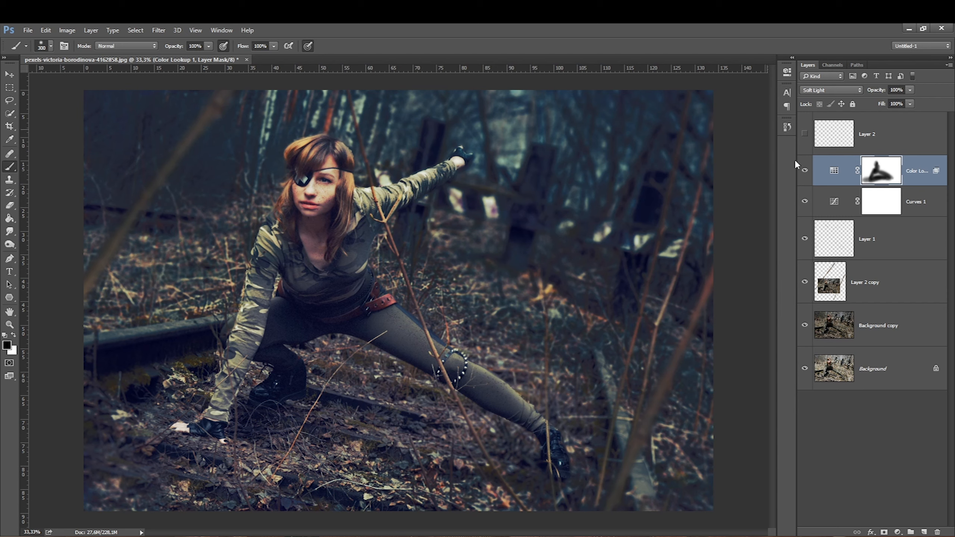
# Step: Merge the Color Lookup, Curves, Layer 1 and Layer 2 copy layers into a single layer
pyautogui.keyDown('shift'); pyautogui.click(890, 279); pyautogui.keyUp('shift')
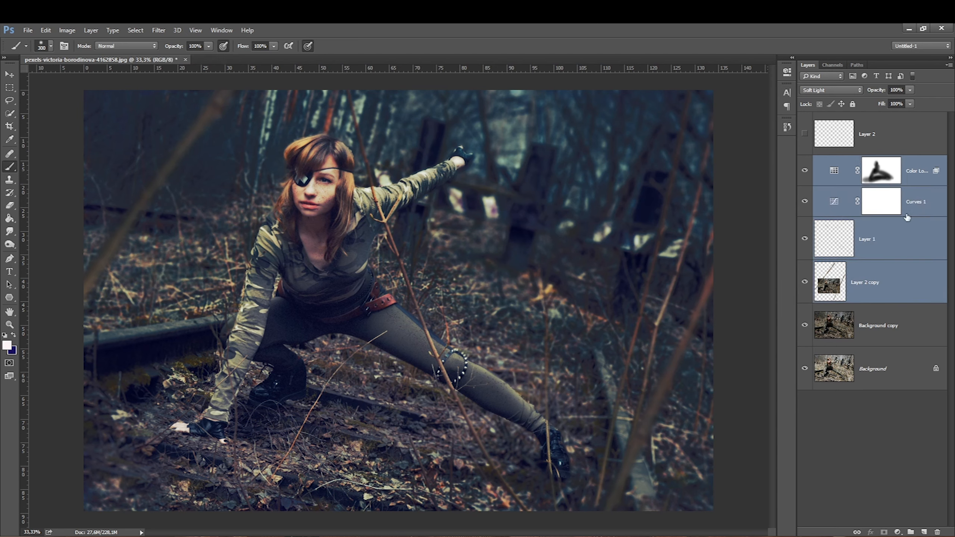
pyautogui.rightClick(896, 280)
pyautogui.click(699, 396)
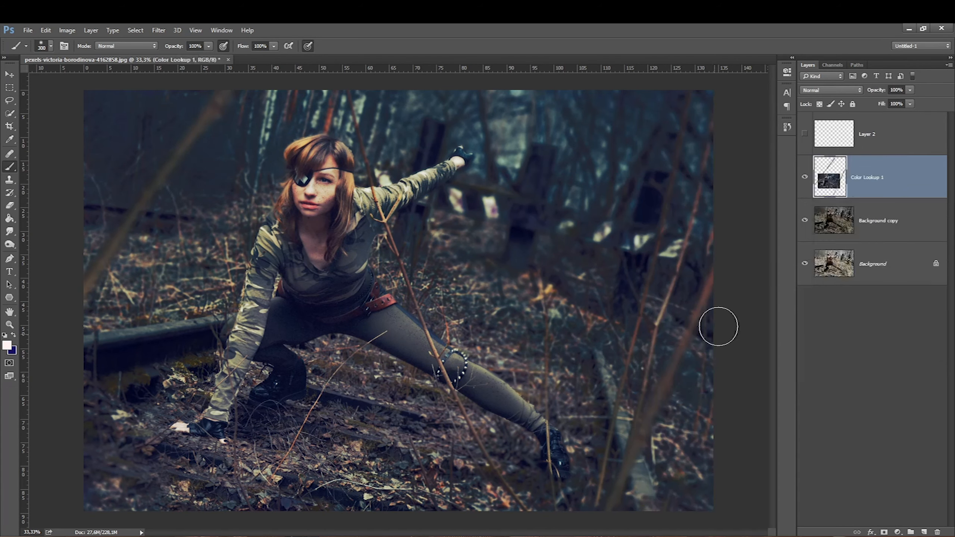
# Step: Toggle the merged layer's visibility to compare the image with and without it
pyautogui.click(804, 177)
pyautogui.click(804, 177)
pyautogui.click(10, 123)
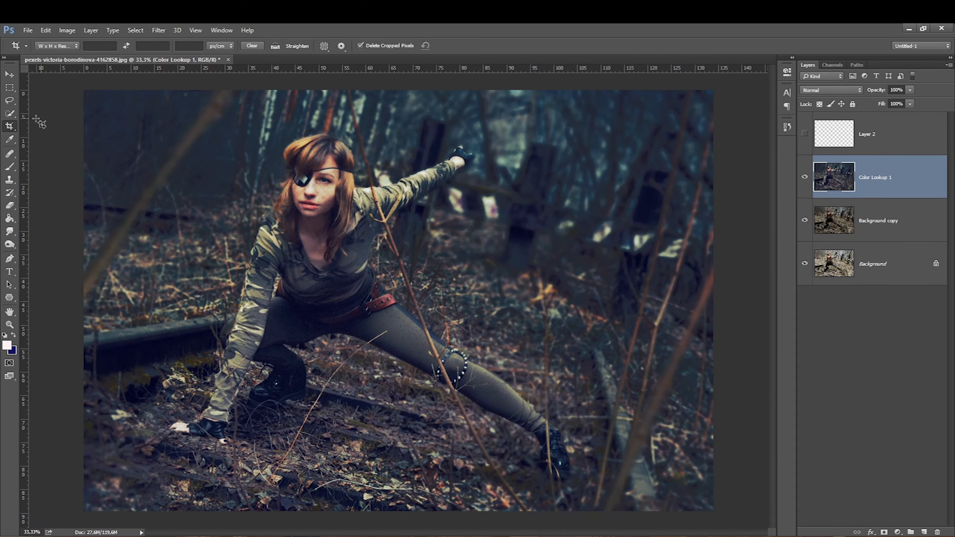
pyautogui.click(9, 89)
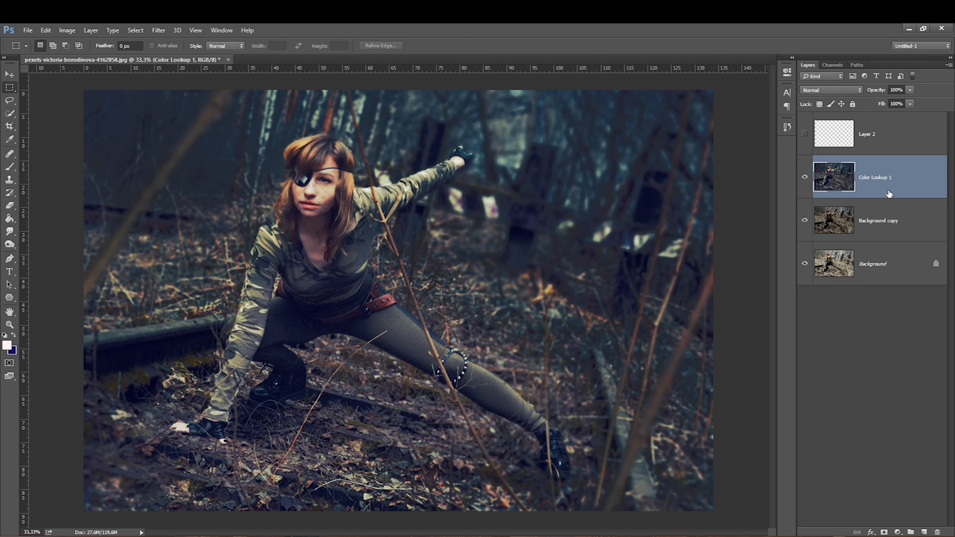
# Step: Add a layer mask to the merged layer and undo it
pyautogui.click(883, 532)
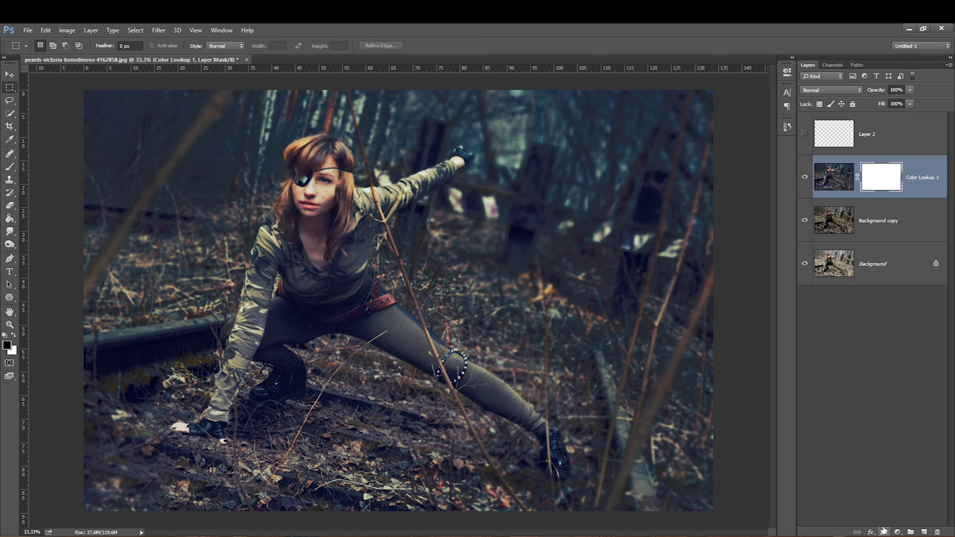
pyautogui.hotkey('ctrl', 'z')
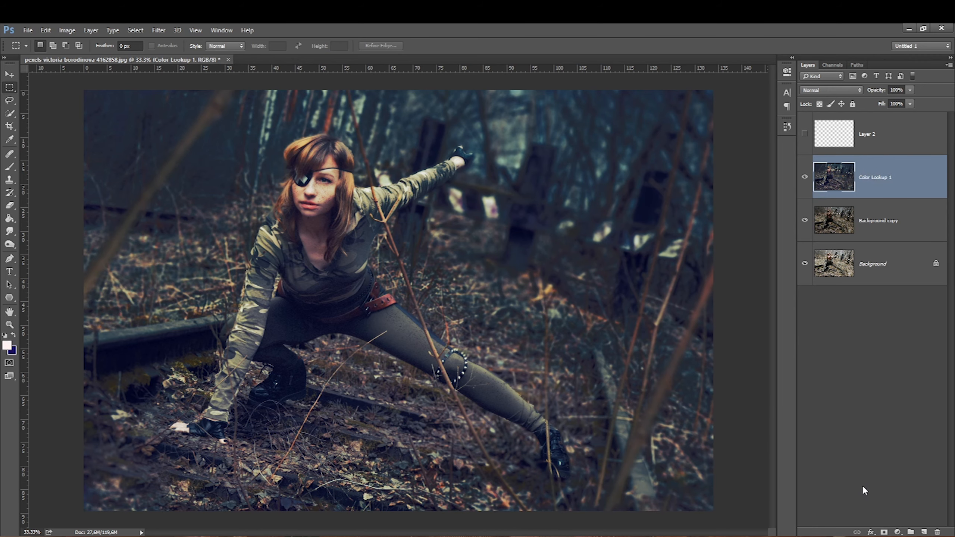
# Step: Add a Gradient Map adjustment layer and load the Platinum gradient preset in the Gradient Editor
pyautogui.click(897, 531)
pyautogui.click(816, 508)
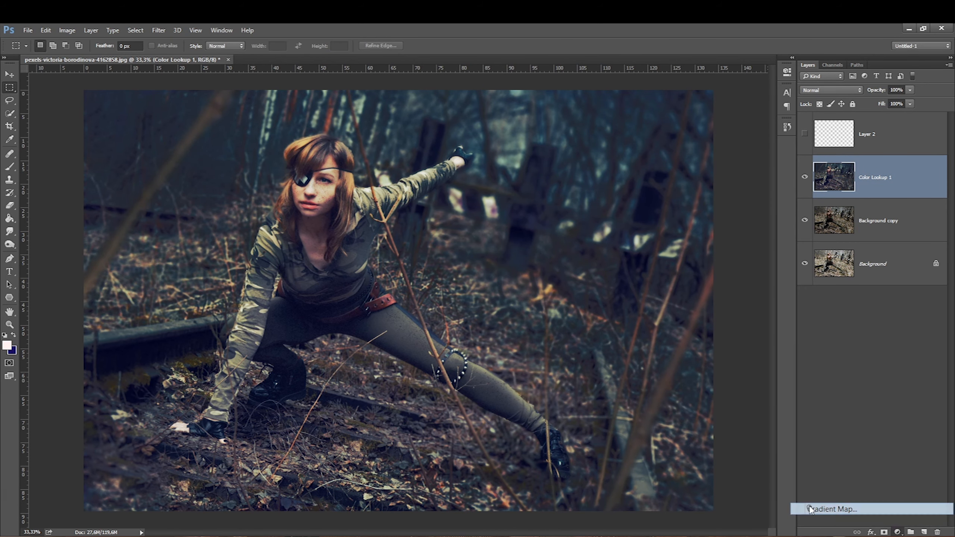
pyautogui.click(662, 99)
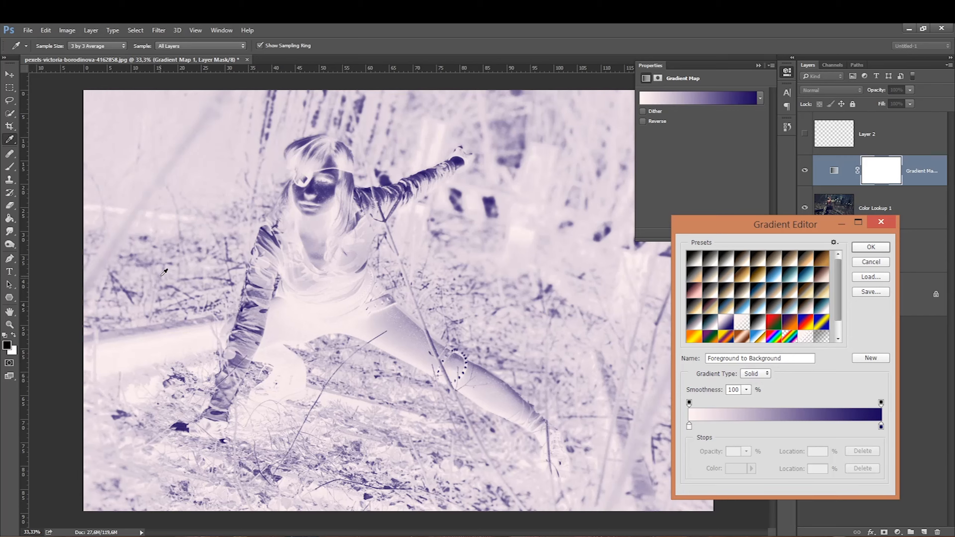
pyautogui.moveTo(838, 286); pyautogui.dragTo(845, 308)
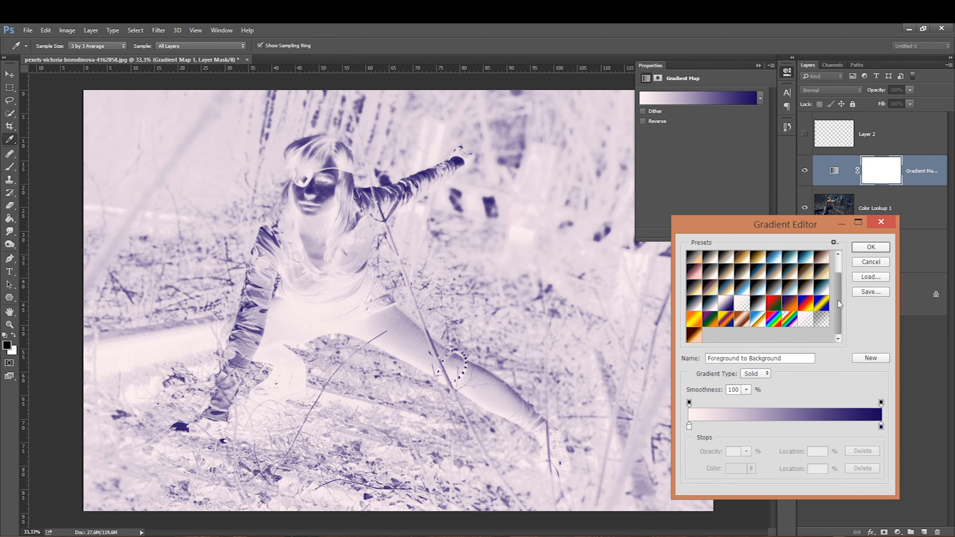
pyautogui.moveTo(841, 305); pyautogui.dragTo(841, 274)
pyautogui.click(772, 278)
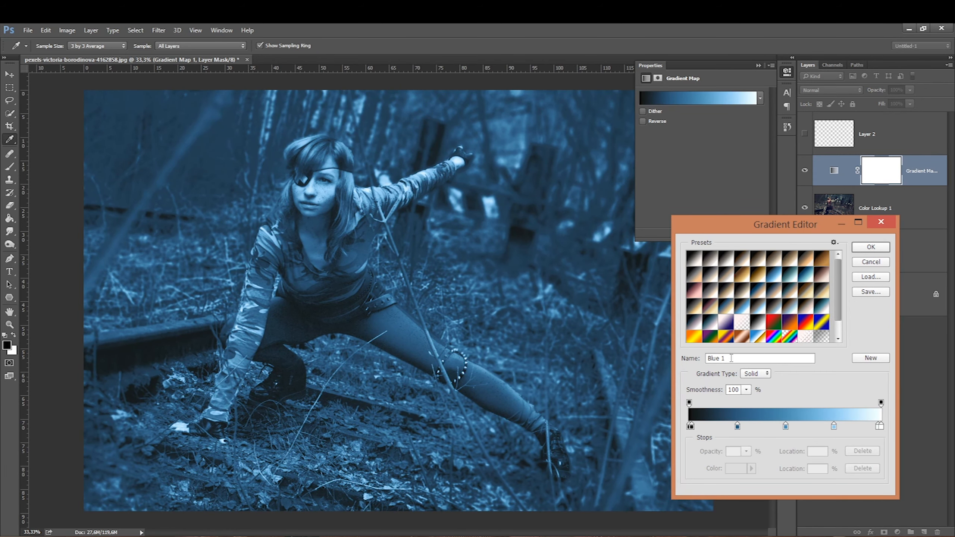
pyautogui.click(689, 260)
# Step: Set the gradient's left colour stop to #194b54
pyautogui.doubleClick(688, 426)
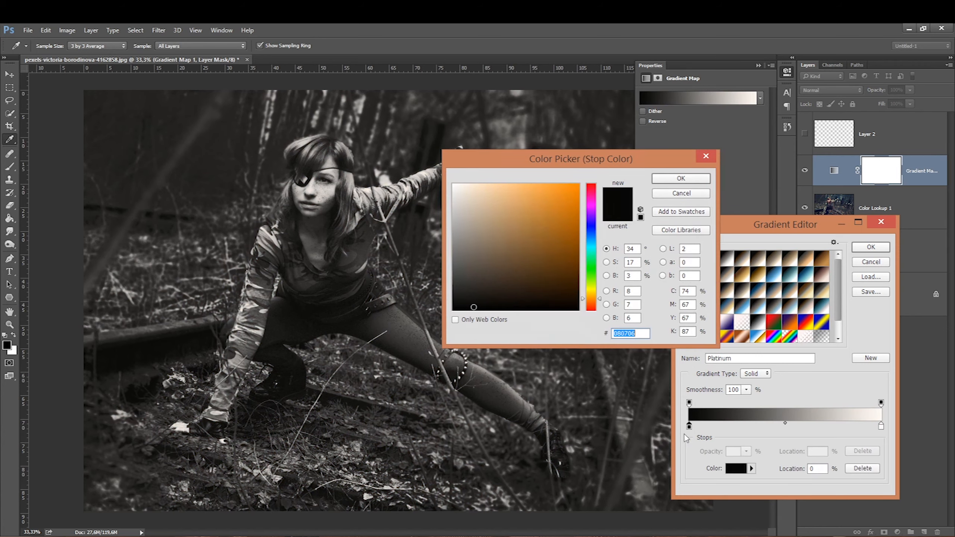
pyautogui.click(591, 244)
pyautogui.click(577, 277)
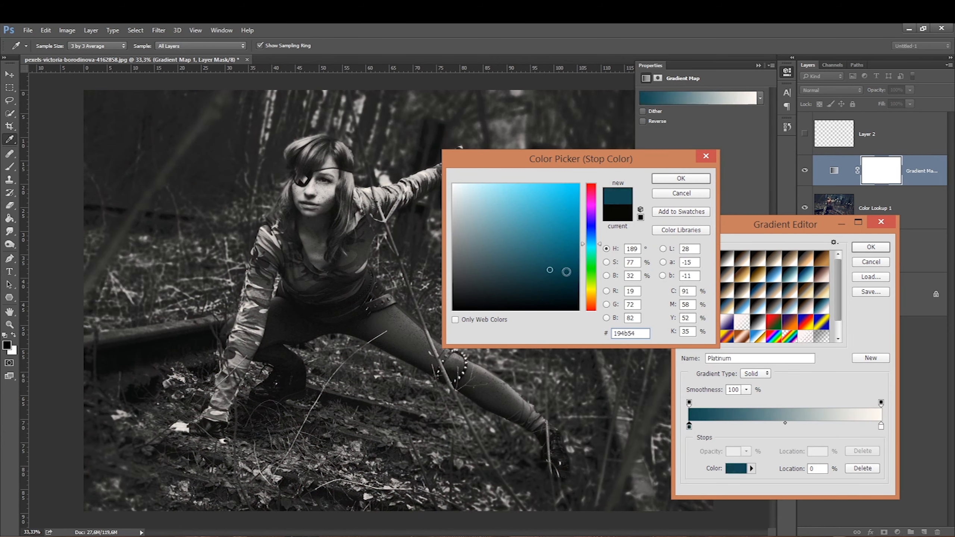
pyautogui.click(661, 179)
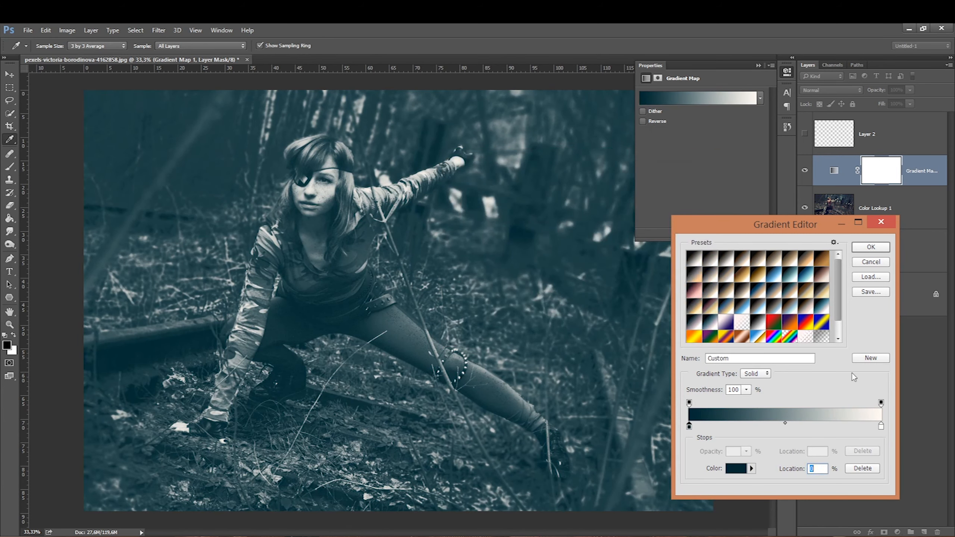
# Step: Set the gradient's right colour stop to #ebbea0
pyautogui.doubleClick(881, 427)
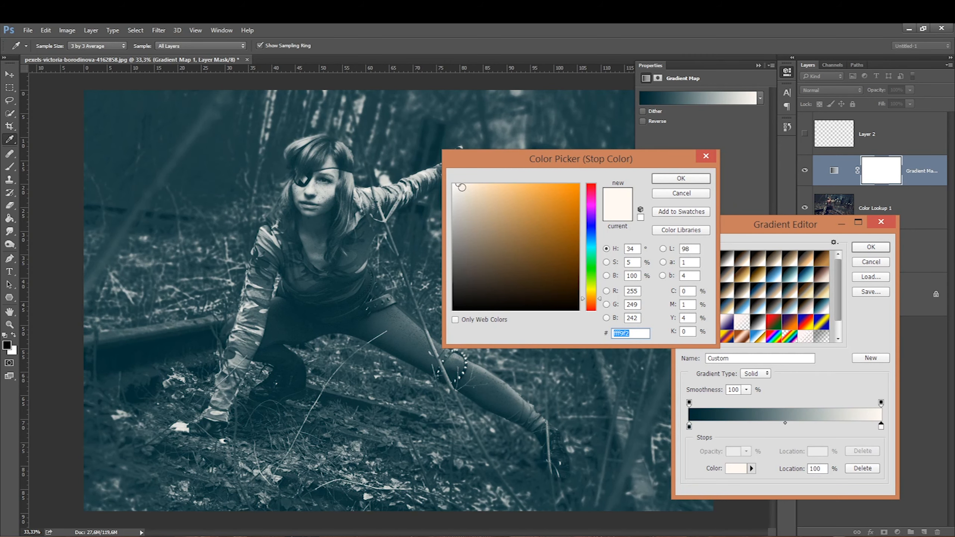
pyautogui.moveTo(589, 279)
pyautogui.mouseDown()
pyautogui.moveTo(589, 295)
pyautogui.moveTo(588, 287)
pyautogui.mouseUp()
pyautogui.moveTo(481, 191)
pyautogui.mouseDown()
pyautogui.moveTo(506, 210)
pyautogui.moveTo(493, 194)
pyautogui.mouseUp()
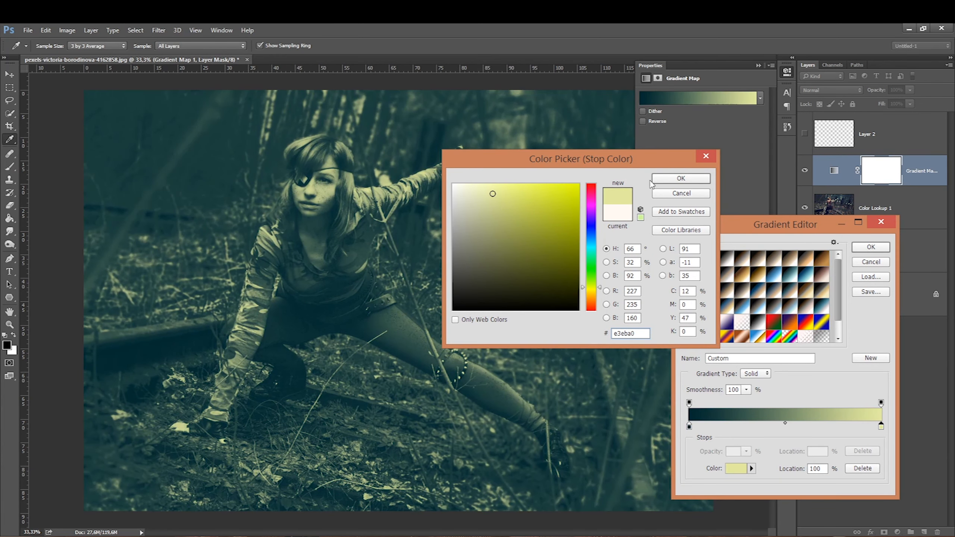
pyautogui.moveTo(591, 293); pyautogui.dragTo(591, 305)
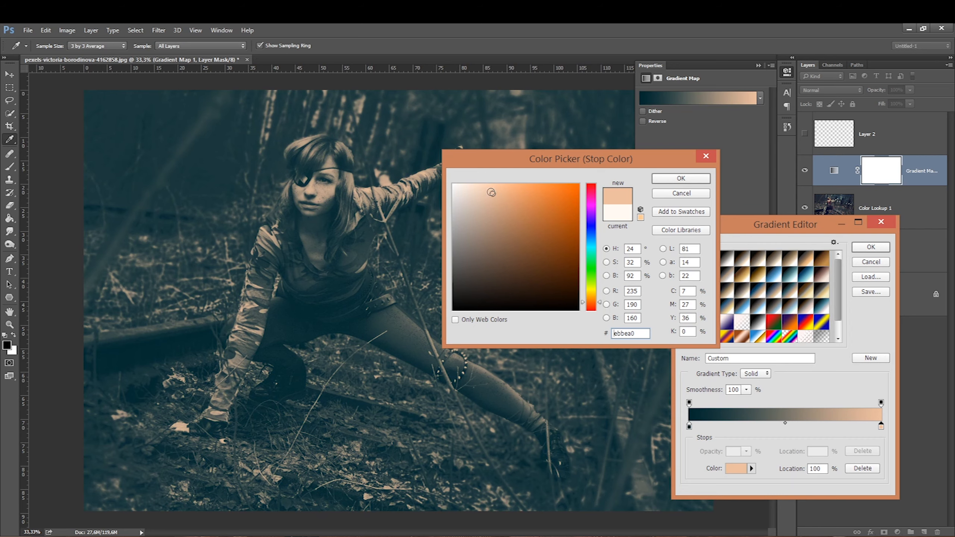
pyautogui.click(655, 179)
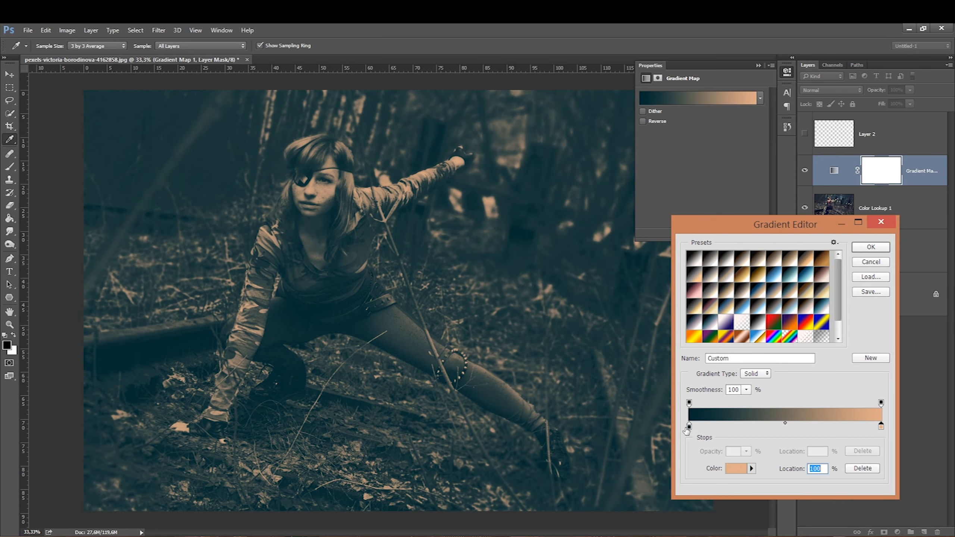
# Step: Add a middle colour stop of #493777 at about 50% location and confirm the gradient
pyautogui.click(778, 428)
pyautogui.doubleClick(777, 427)
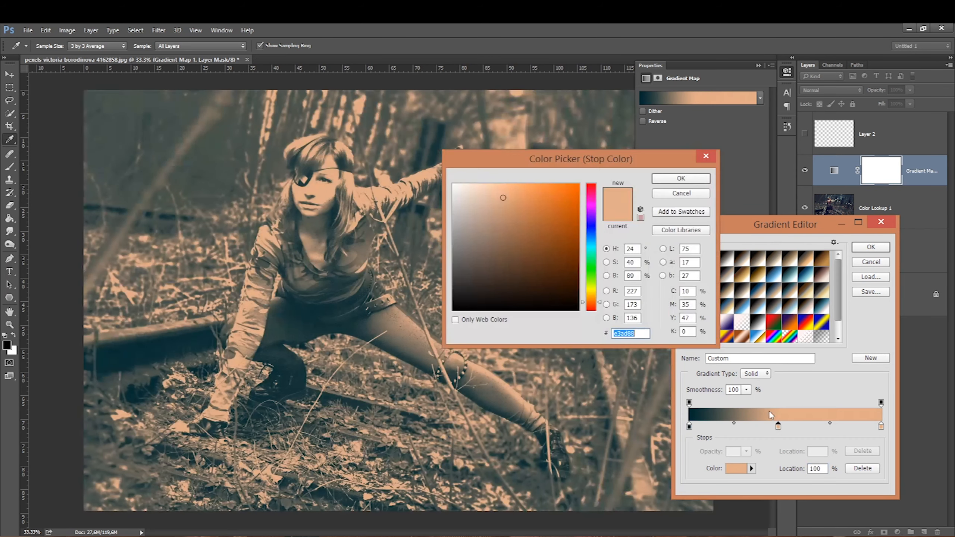
pyautogui.moveTo(591, 241); pyautogui.dragTo(592, 220)
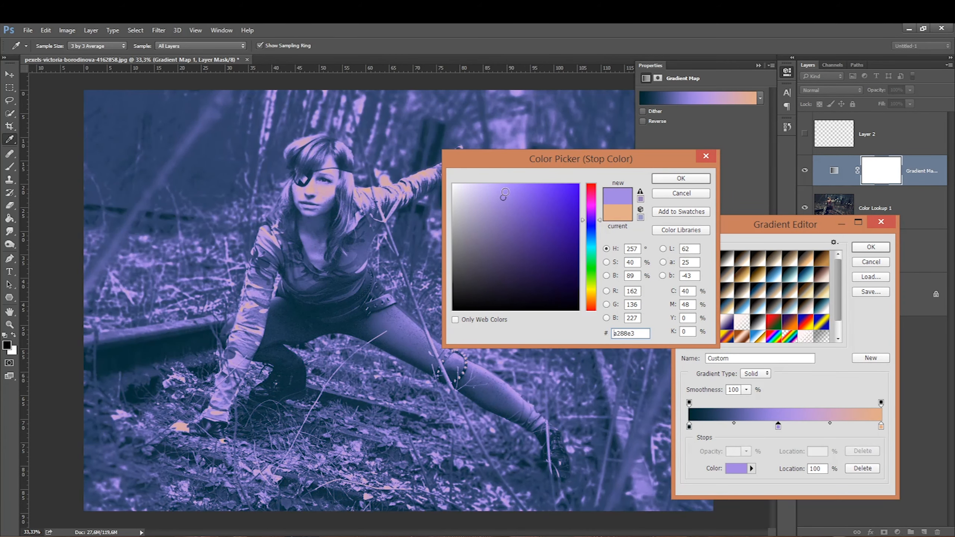
pyautogui.click(540, 259)
pyautogui.click(522, 241)
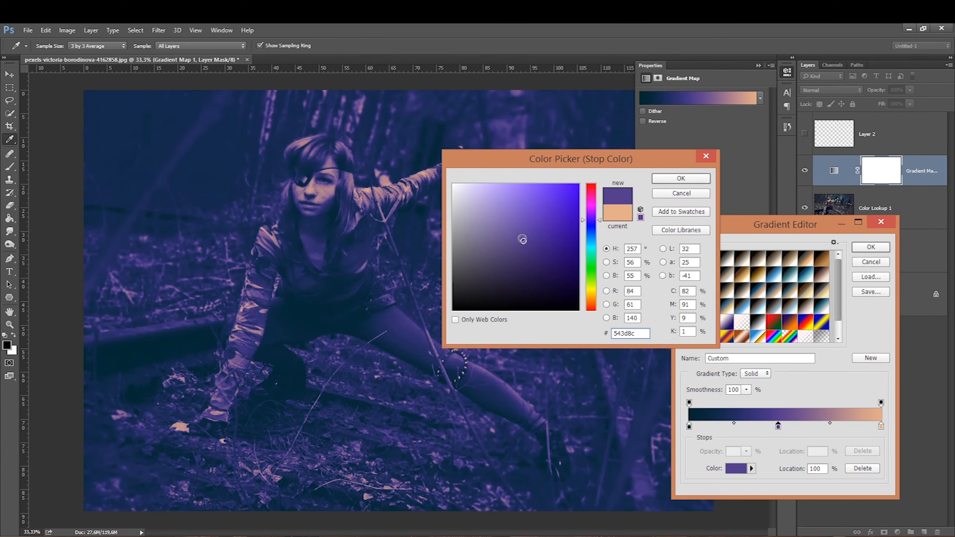
pyautogui.click(564, 239)
pyautogui.click(509, 251)
pyautogui.click(531, 258)
pyautogui.click(517, 265)
pyautogui.click(518, 250)
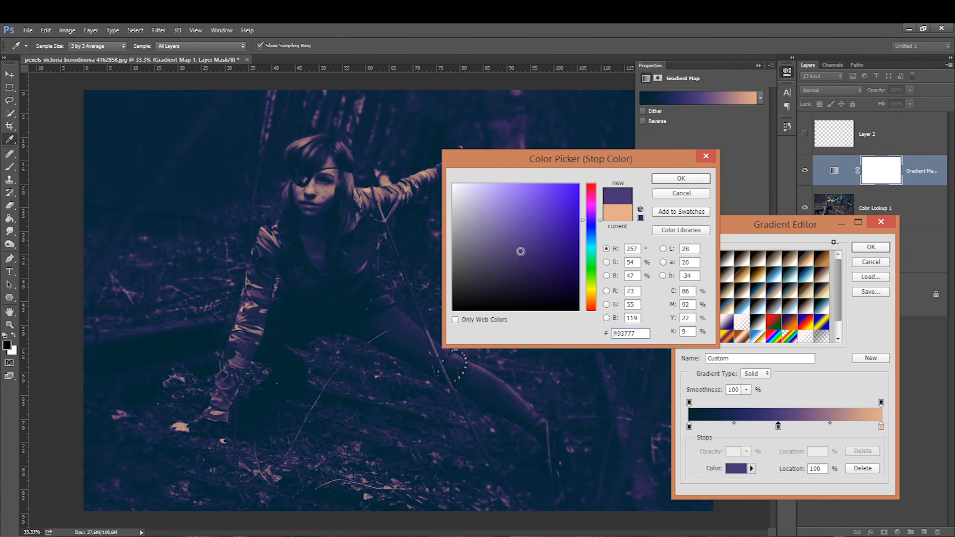
pyautogui.click(680, 177)
pyautogui.moveTo(778, 426); pyautogui.dragTo(784, 427)
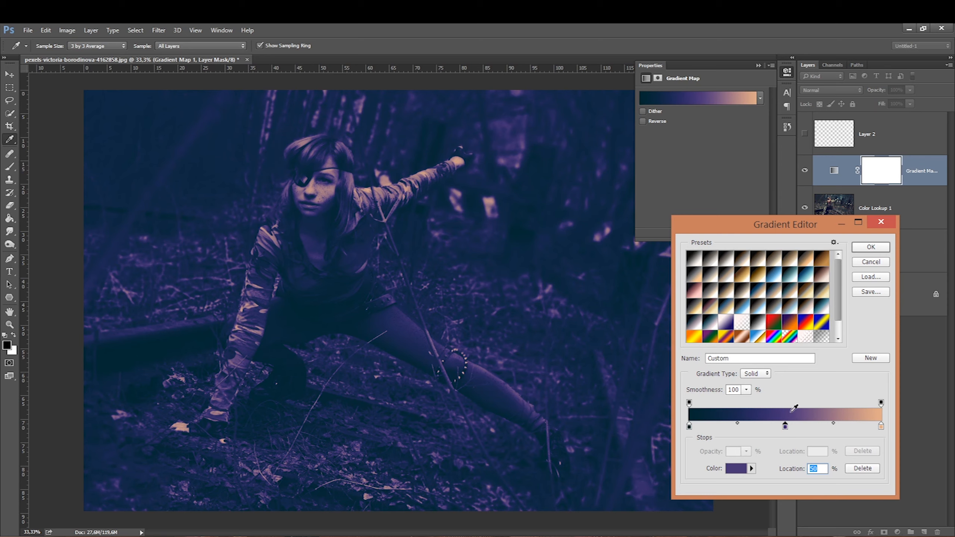
pyautogui.click(865, 248)
# Step: Set the Gradient Map layer's blend mode to Soft Light and its fill to 38%
pyautogui.click(815, 91)
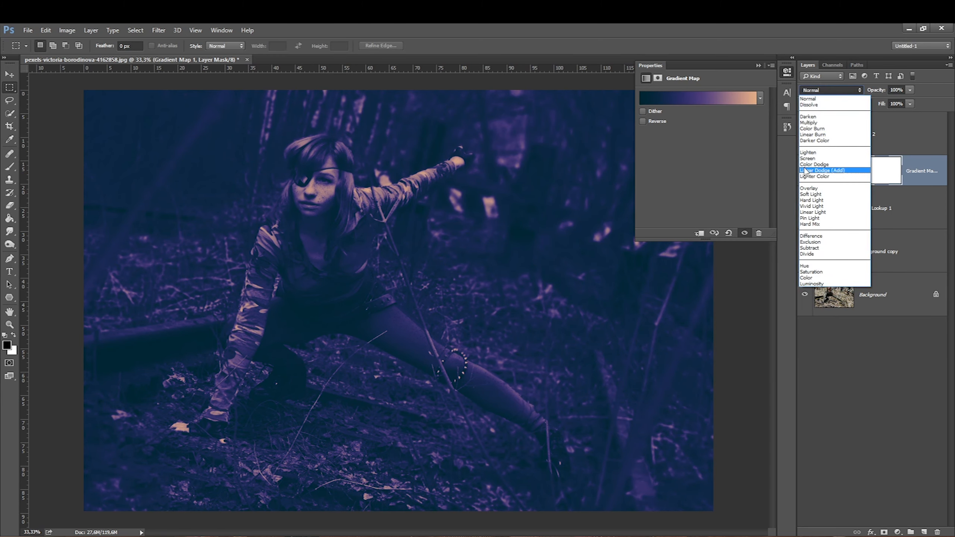
pyautogui.click(799, 191)
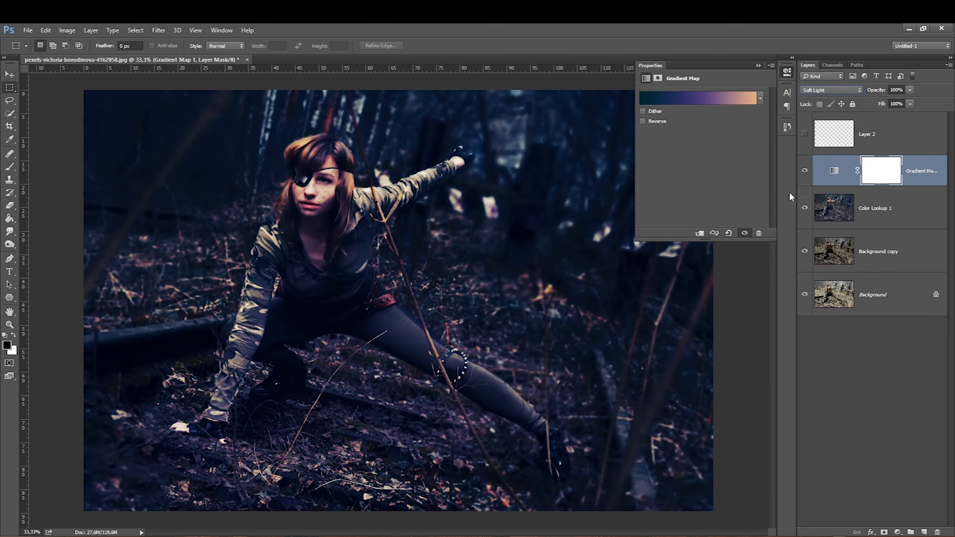
pyautogui.click(909, 90)
pyautogui.click(925, 97)
pyautogui.click(908, 104)
pyautogui.moveTo(889, 116); pyautogui.dragTo(882, 117)
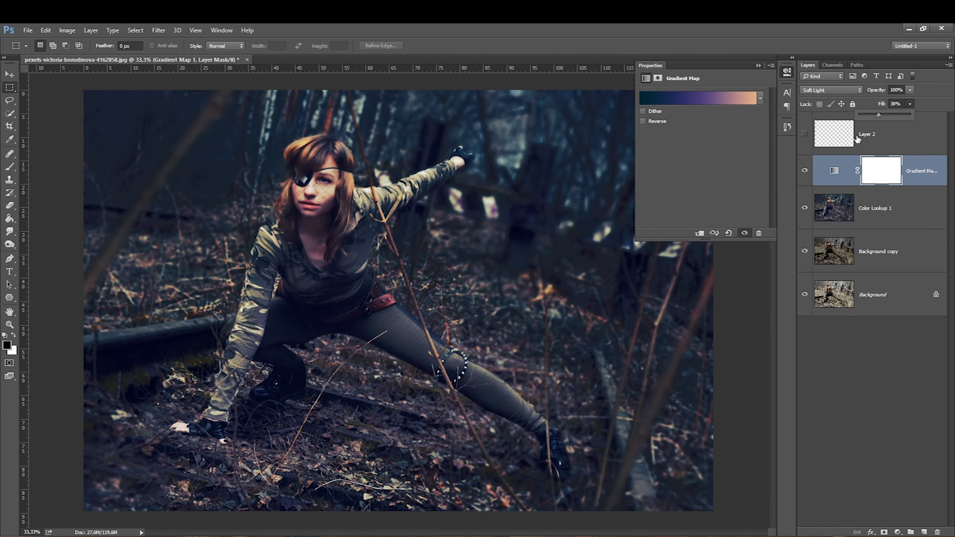
# Step: Toggle the Gradient Map layer's visibility to compare, then delete the Gradient Map layer
pyautogui.click(804, 170)
pyautogui.click(810, 169)
pyautogui.click(758, 65)
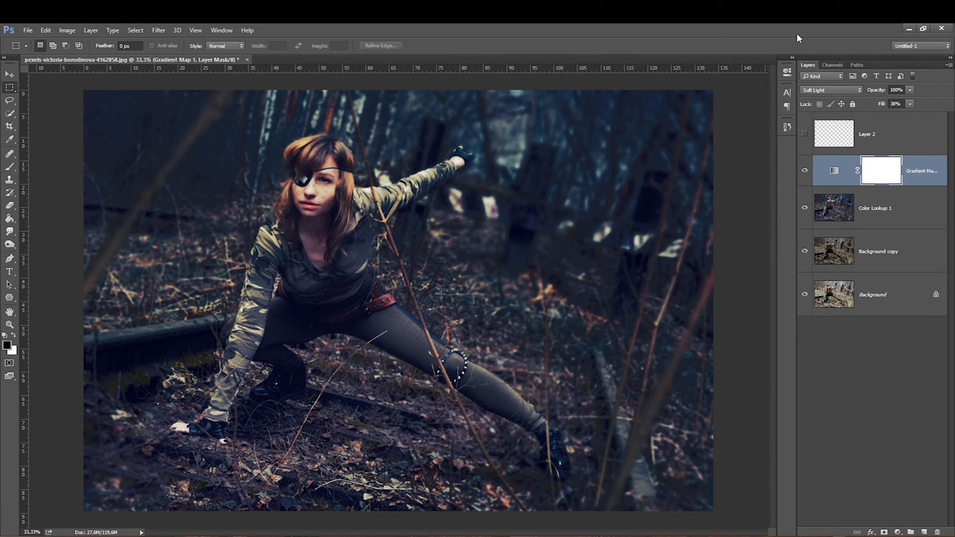
pyautogui.press('Delete')
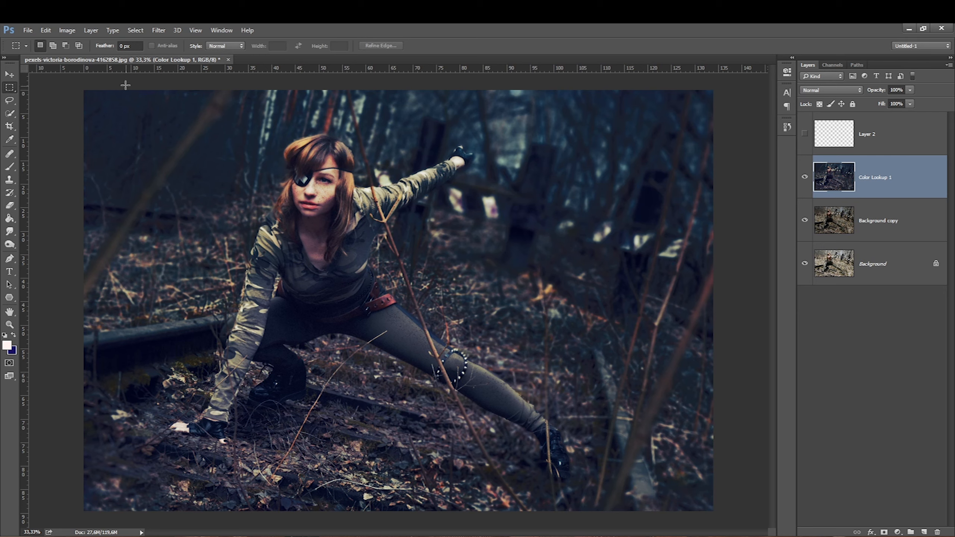
# Step: Open the Camera Raw Filter on the merged layer and set Temperature -10, Contrast -16 and Highlights -40
pyautogui.click(156, 32)
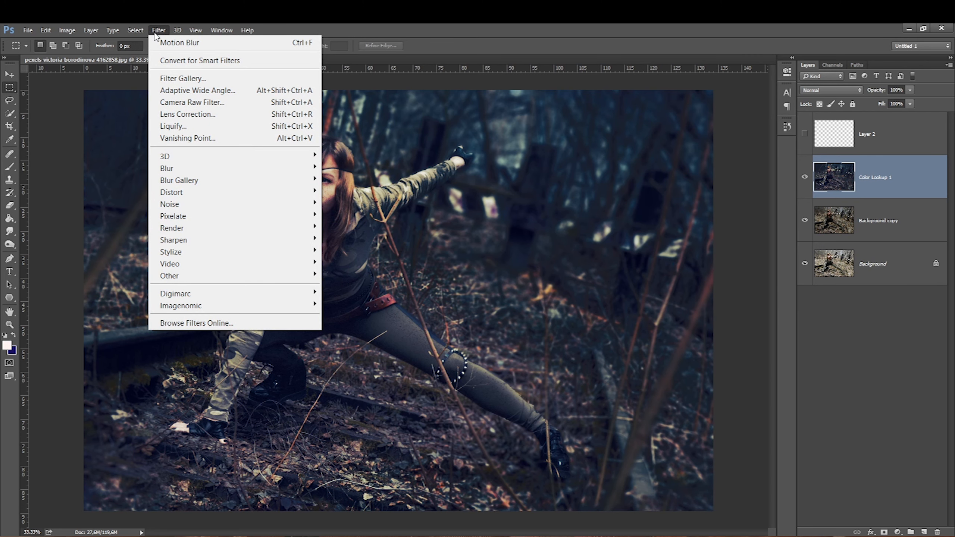
pyautogui.click(180, 102)
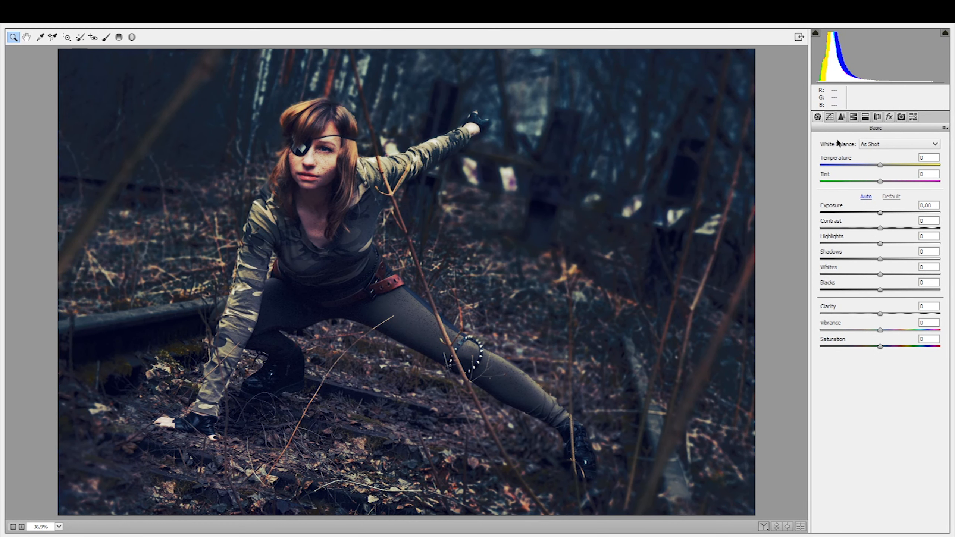
pyautogui.moveTo(880, 167)
pyautogui.mouseDown()
pyautogui.moveTo(865, 170)
pyautogui.moveTo(884, 168)
pyautogui.moveTo(874, 169)
pyautogui.mouseUp()
pyautogui.moveTo(880, 230); pyautogui.dragTo(856, 244)
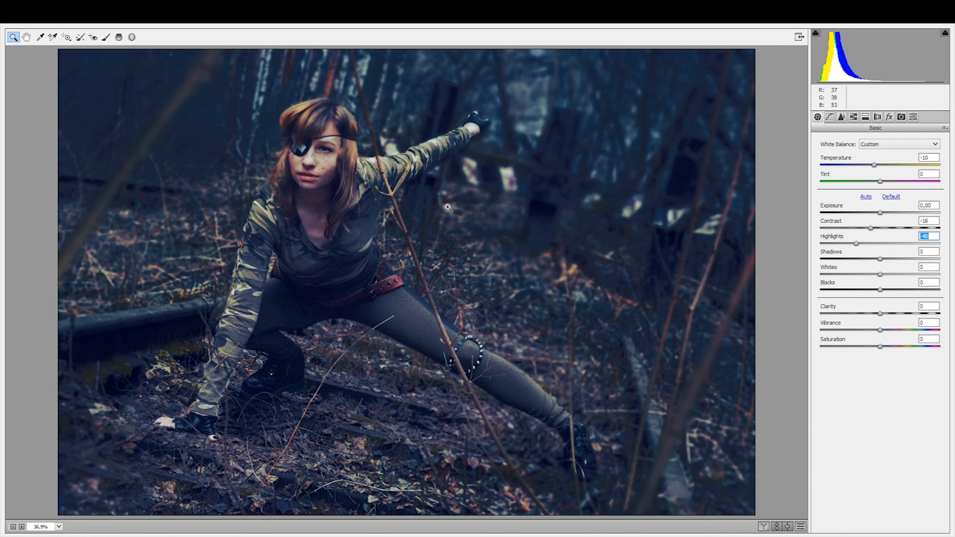
# Step: In Camera Raw Filter, set Shadows to +38, Blacks to +33 and Clarity to +48
pyautogui.moveTo(878, 259); pyautogui.dragTo(899, 258)
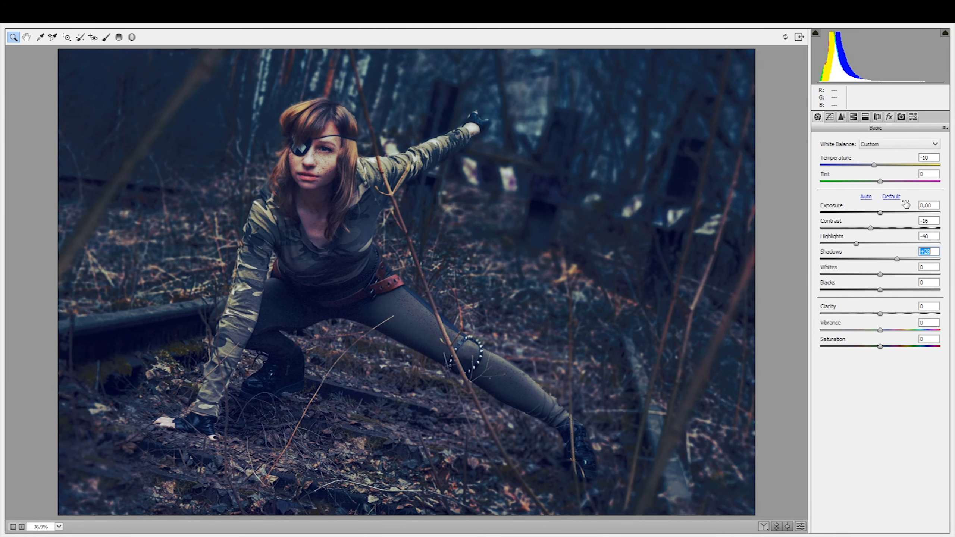
pyautogui.moveTo(879, 289); pyautogui.dragTo(899, 289)
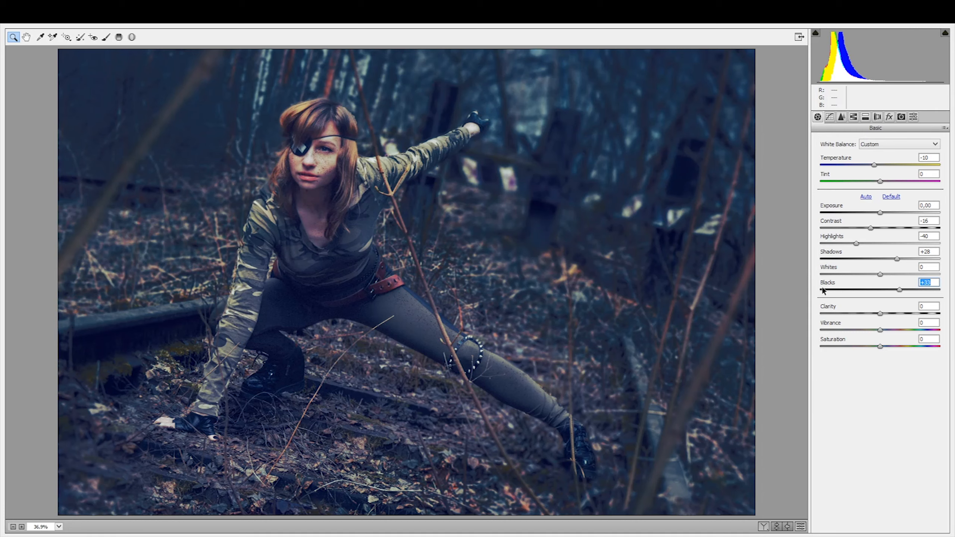
pyautogui.moveTo(856, 243); pyautogui.dragTo(902, 260)
pyautogui.moveTo(880, 313); pyautogui.dragTo(909, 310)
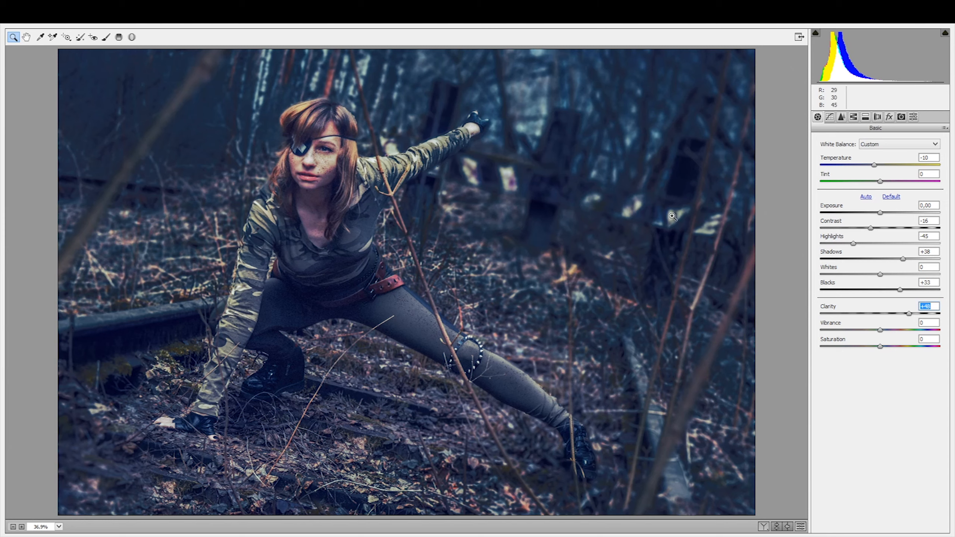
# Step: Ease Highlights to -22 and Contrast to -15, lower Clarity, and apply the Camera Raw Filter
pyautogui.moveTo(871, 228)
pyautogui.mouseDown()
pyautogui.moveTo(935, 218)
pyautogui.moveTo(871, 227)
pyautogui.moveTo(881, 241)
pyautogui.moveTo(867, 242)
pyautogui.mouseUp()
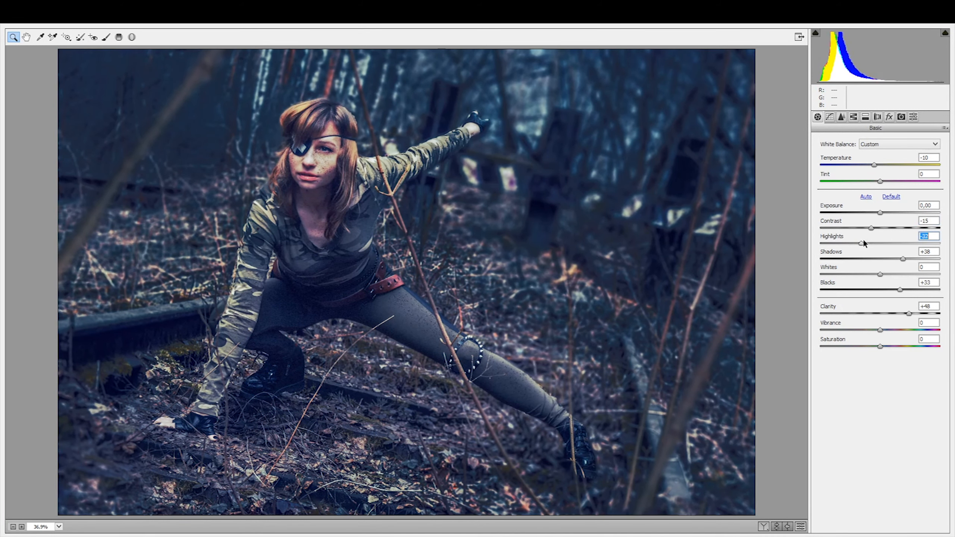
pyautogui.moveTo(908, 312); pyautogui.dragTo(898, 312)
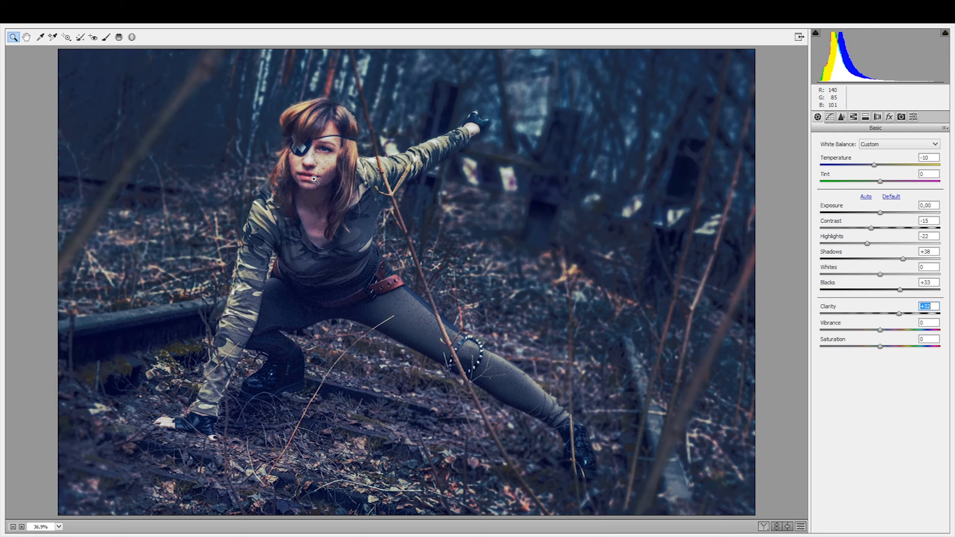
pyautogui.click(933, 536)
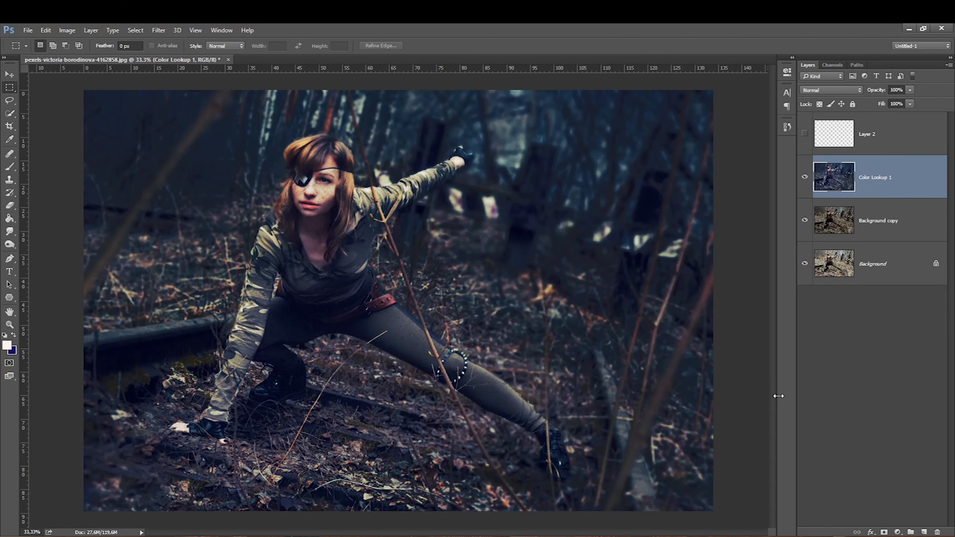
# Step: Compare the graded layer by toggling its visibility, and hide the Background copy layer
pyautogui.click(804, 178)
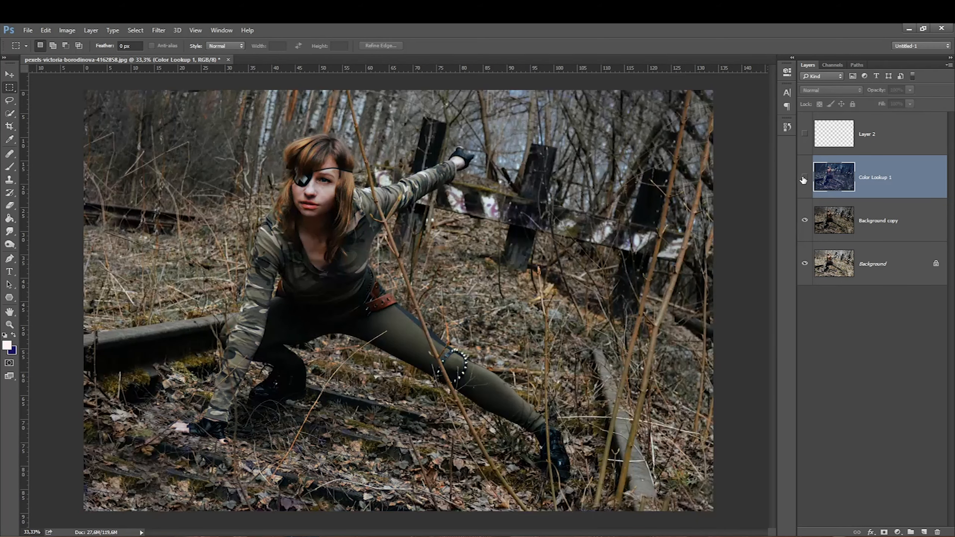
pyautogui.click(804, 178)
pyautogui.click(804, 220)
pyautogui.click(871, 256)
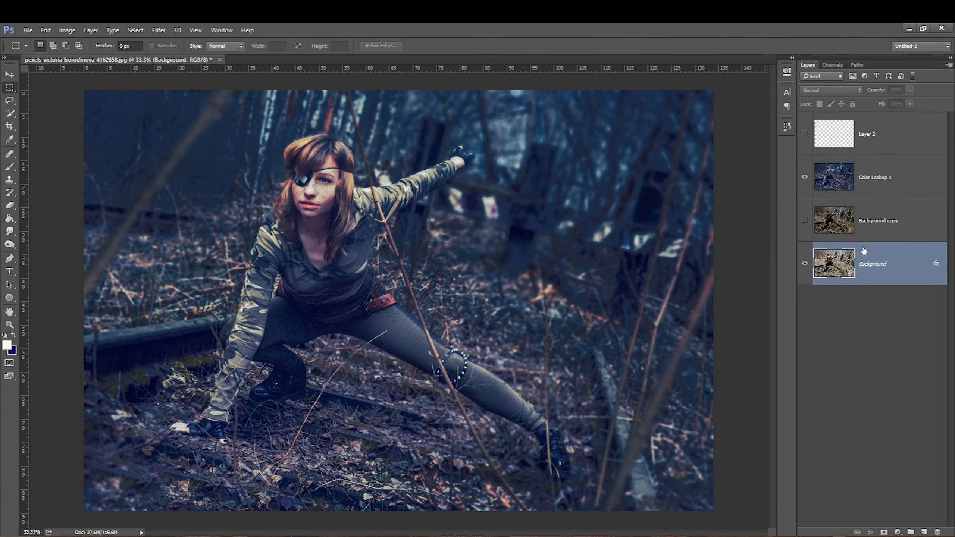
pyautogui.click(851, 180)
pyautogui.click(804, 177)
pyautogui.click(804, 178)
pyautogui.click(803, 178)
pyautogui.click(803, 178)
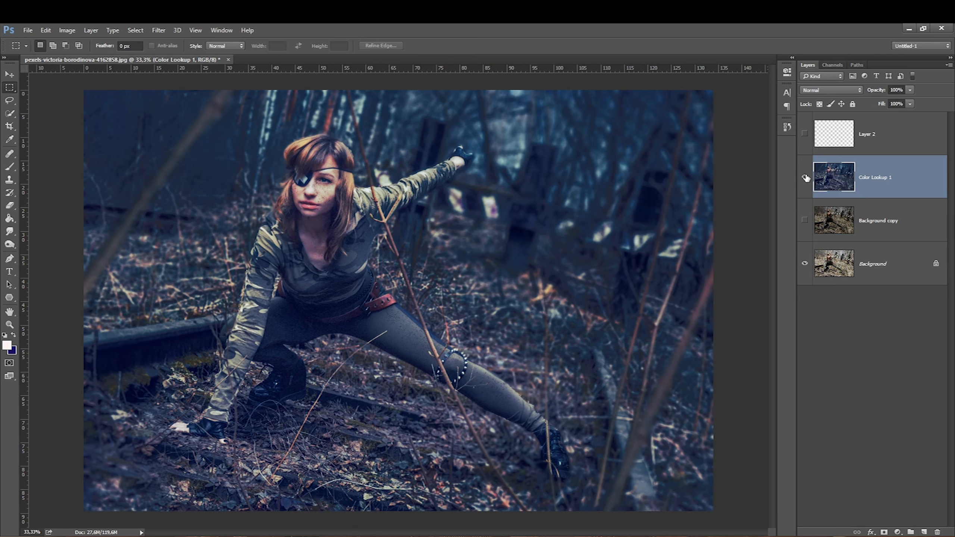
# Step: Show the Layer 2 particles layer and duplicate it
pyautogui.click(844, 137)
pyautogui.click(804, 132)
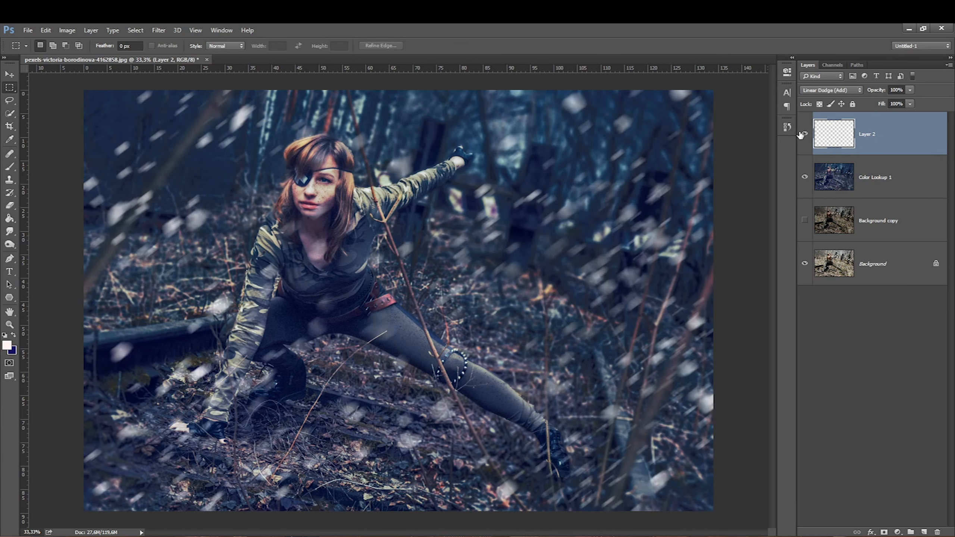
pyautogui.click(10, 205)
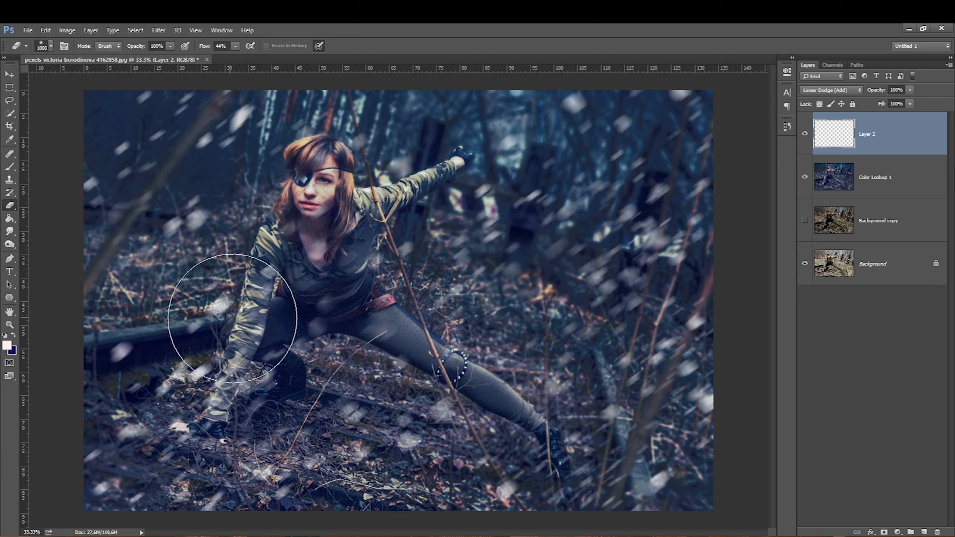
pyautogui.press('[')
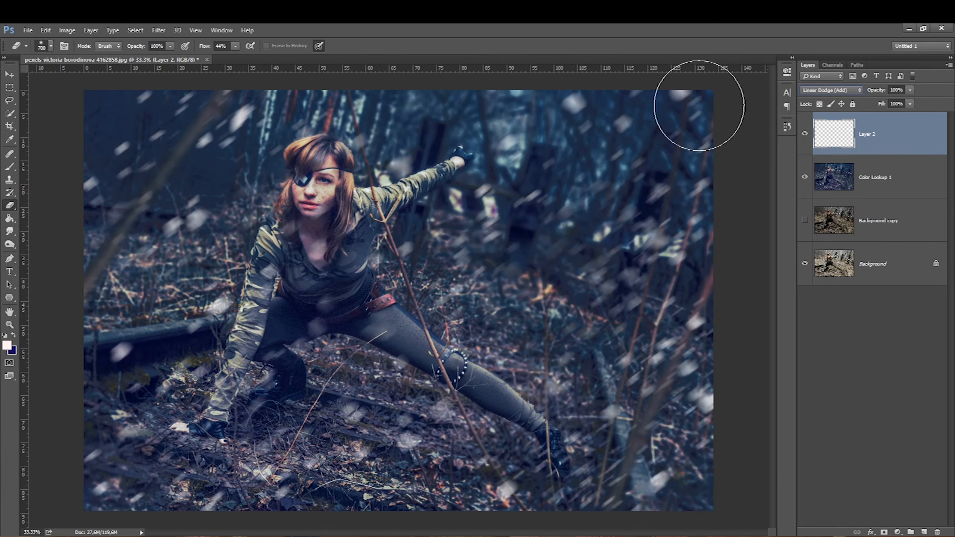
pyautogui.hotkey('ctrl', 'j')
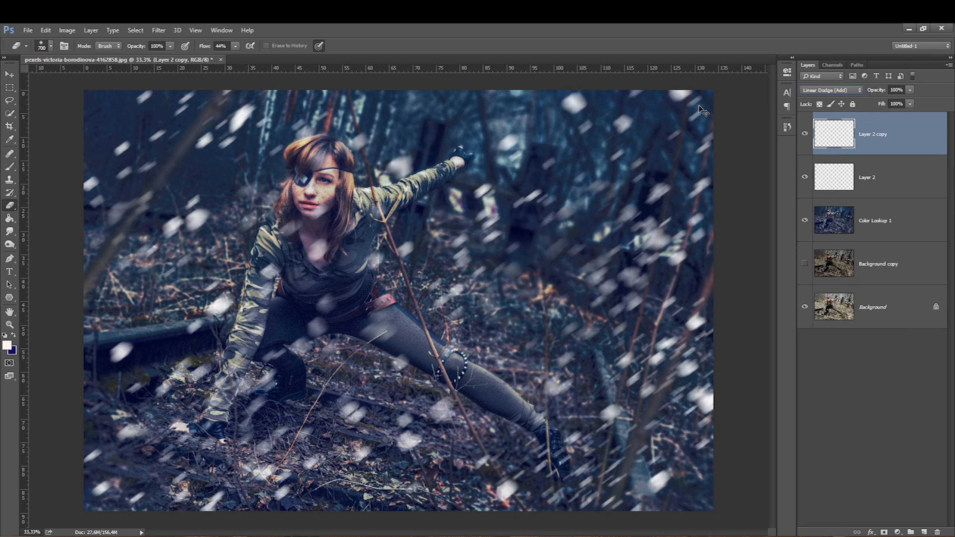
# Step: Colorize the duplicated particles layer with Hue/Saturation to tint the particles orange, toggling it to compare
pyautogui.hotkey('ctrl', 'u')
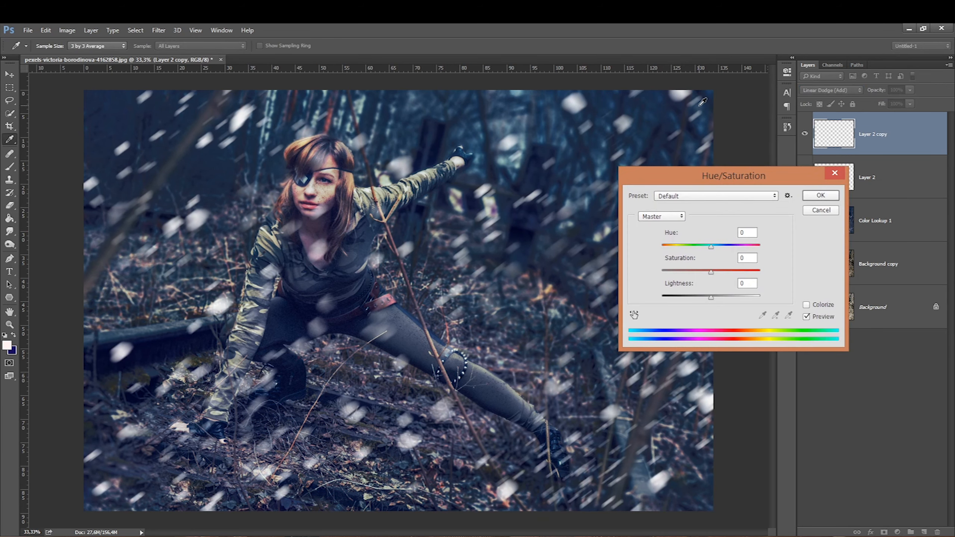
pyautogui.click(808, 209)
pyautogui.click(67, 30)
pyautogui.moveTo(96, 60)
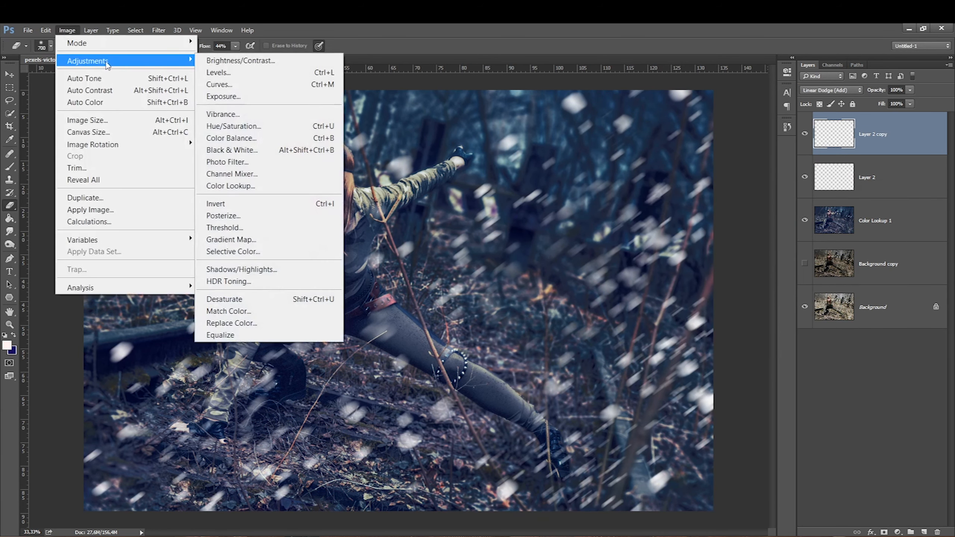
pyautogui.click(233, 126)
pyautogui.click(806, 305)
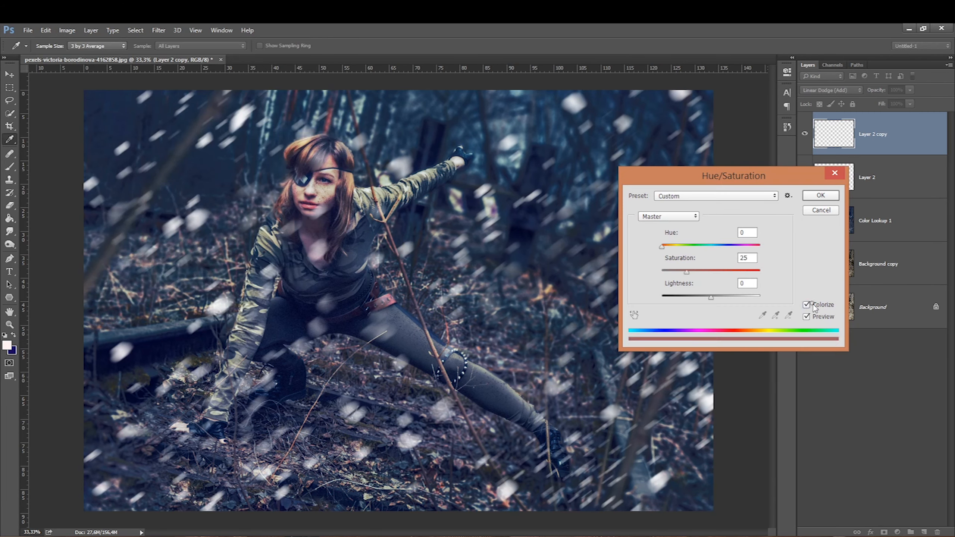
pyautogui.moveTo(685, 273); pyautogui.dragTo(686, 297)
pyautogui.moveTo(661, 247)
pyautogui.mouseDown()
pyautogui.moveTo(759, 247)
pyautogui.moveTo(671, 248)
pyautogui.mouseUp()
pyautogui.moveTo(749, 271); pyautogui.dragTo(759, 271)
pyautogui.moveTo(685, 297); pyautogui.dragTo(697, 298)
pyautogui.moveTo(673, 247); pyautogui.dragTo(672, 246)
pyautogui.moveTo(697, 297); pyautogui.dragTo(681, 297)
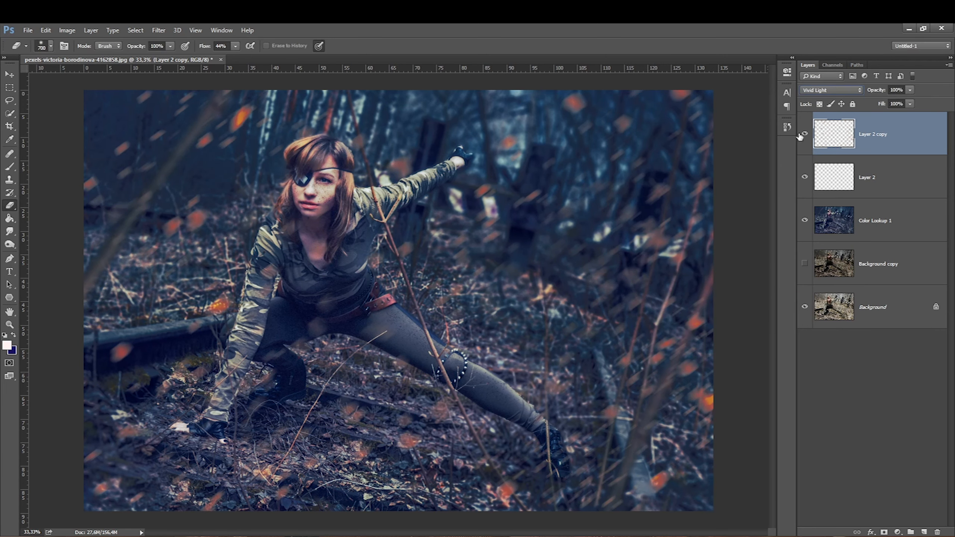
pyautogui.click(804, 134)
pyautogui.click(804, 134)
# Step: Duplicate the orange particles layer again and set the copy to Soft Light blend mode at 81% opacity
pyautogui.click(936, 89)
pyautogui.hotkey('ctrl', 'j')
pyautogui.click(827, 90)
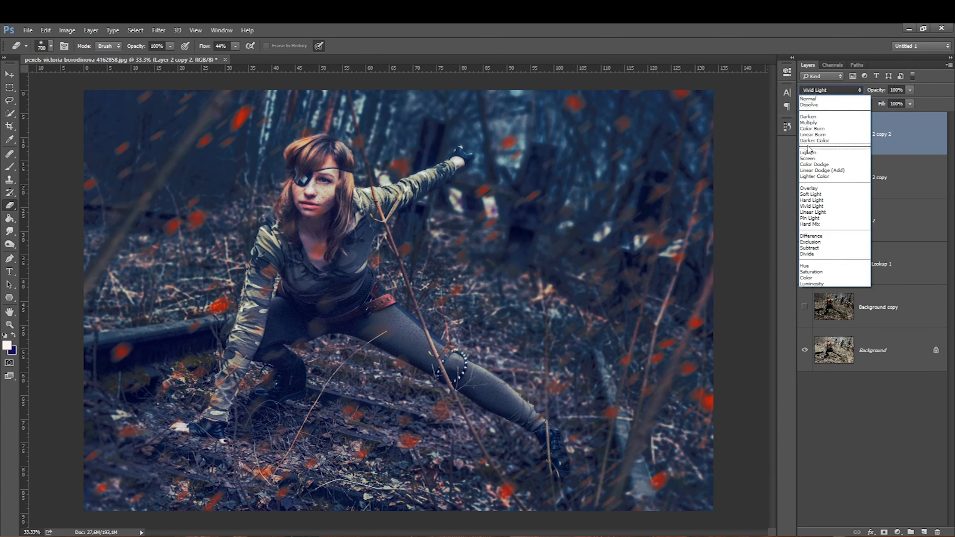
pyautogui.click(803, 164)
pyautogui.click(810, 91)
pyautogui.click(812, 204)
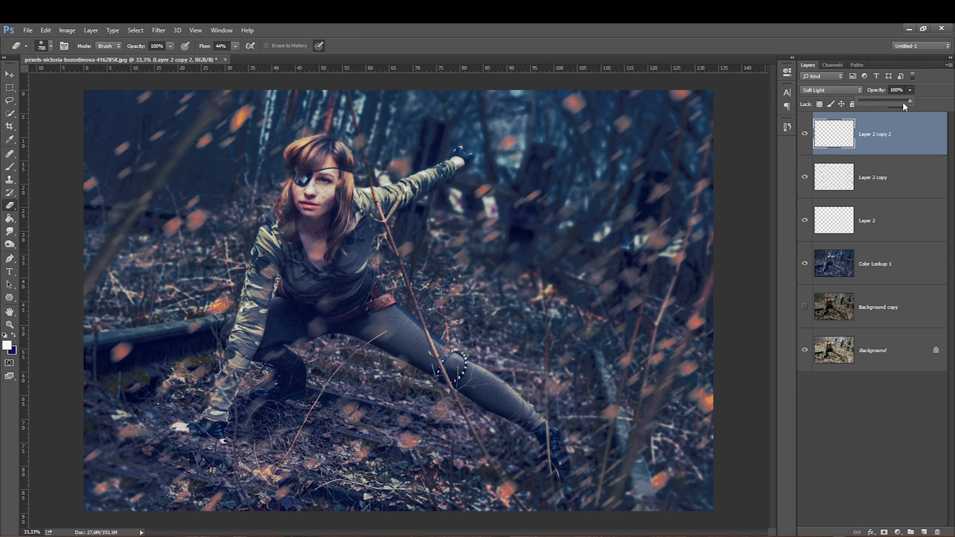
pyautogui.moveTo(886, 107); pyautogui.dragTo(903, 101)
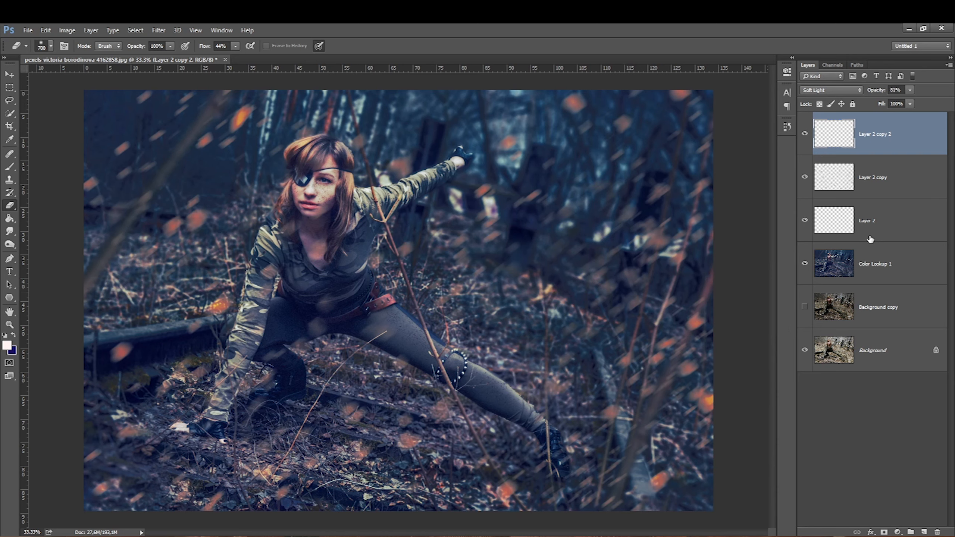
# Step: Group the three particle layers into a new group
pyautogui.keyDown('shift'); pyautogui.click(897, 224); pyautogui.keyUp('shift')
pyautogui.rightClick(898, 226)
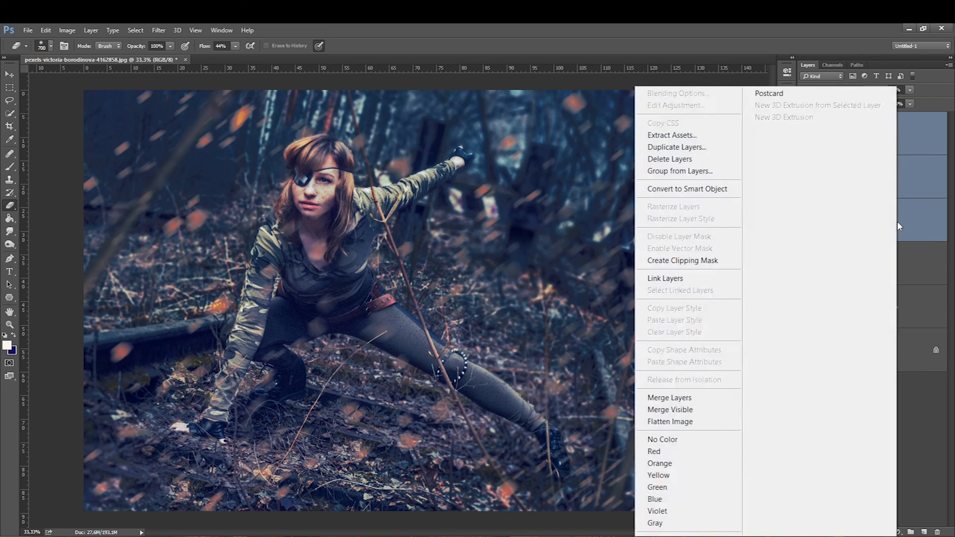
pyautogui.click(662, 173)
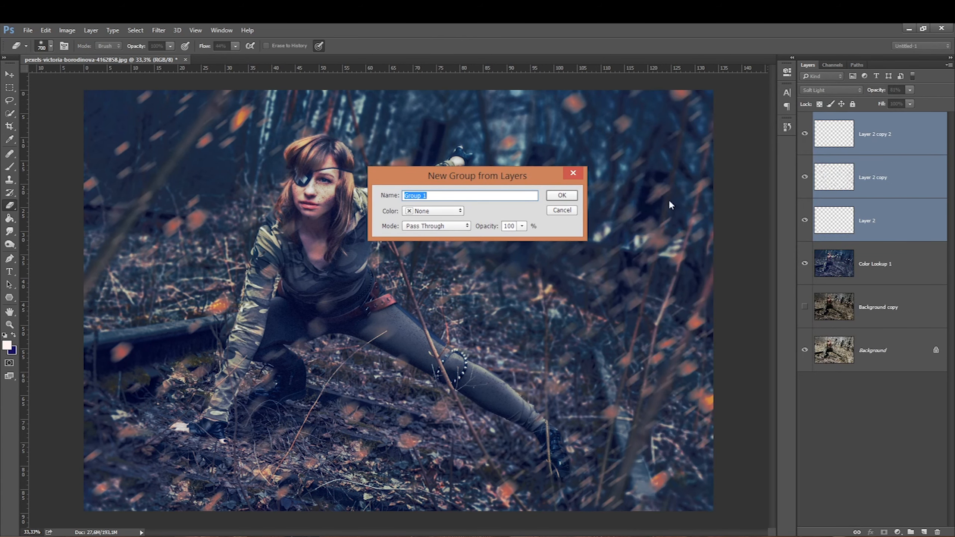
pyautogui.click(561, 196)
# Step: Add a layer mask to the particle group and brush black over areas to hide particles
pyautogui.click(884, 532)
pyautogui.press('d')
pyautogui.press('b')
pyautogui.press(']')
pyautogui.press(']')
pyautogui.press(']')
pyautogui.press(']')
pyautogui.press(']')
pyautogui.press(']')
pyautogui.press(']')
pyautogui.moveTo(592, 389); pyautogui.dragTo(636, 316)
pyautogui.press('[')
pyautogui.press('[')
pyautogui.press('[')
pyautogui.moveTo(466, 164); pyautogui.dragTo(370, 273)
pyautogui.press('[')
pyautogui.click(383, 180)
pyautogui.moveTo(202, 206); pyautogui.dragTo(169, 239)
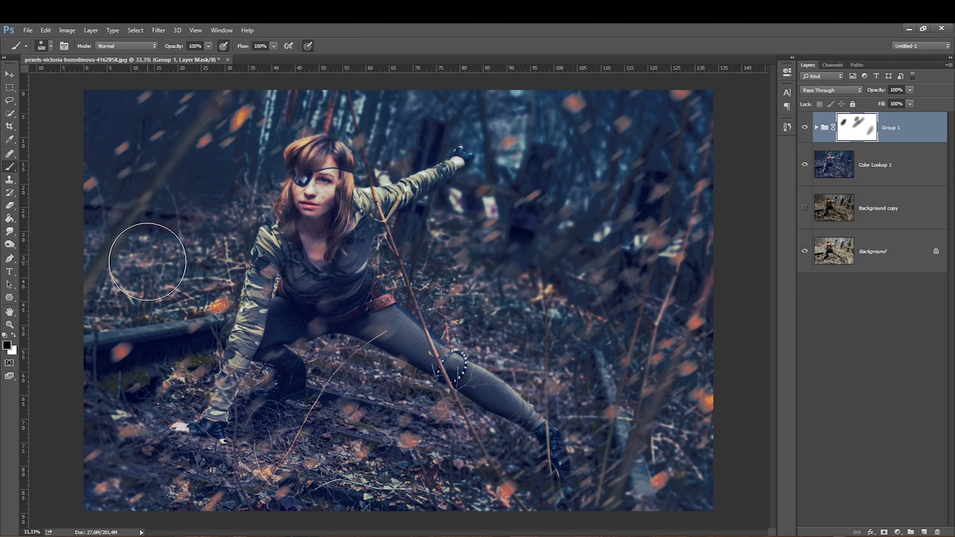
# Step: Duplicate the masked particle group and rotate and scale the copy with Free Transform
pyautogui.hotkey('ctrl', 'j')
pyautogui.hotkey('ctrl', 't')
pyautogui.keyDown('shift'); pyautogui.moveTo(713, 91); pyautogui.dragTo(413, 324); pyautogui.keyUp('shift')
pyautogui.moveTo(218, 378); pyautogui.dragTo(505, 186)
pyautogui.keyDown('shift'); pyautogui.moveTo(351, 331); pyautogui.dragTo(356, 450); pyautogui.keyUp('shift')
pyautogui.moveTo(341, 417)
pyautogui.mouseDown()
pyautogui.moveTo(381, 208)
pyautogui.moveTo(388, 260)
pyautogui.moveTo(337, 350)
pyautogui.moveTo(364, 409)
pyautogui.moveTo(432, 456)
pyautogui.moveTo(529, 466)
pyautogui.moveTo(552, 453)
pyautogui.moveTo(574, 469)
pyautogui.moveTo(655, 208)
pyautogui.moveTo(650, 273)
pyautogui.moveTo(366, 370)
pyautogui.moveTo(190, 403)
pyautogui.moveTo(226, 286)
pyautogui.moveTo(188, 280)
pyautogui.mouseUp()
pyautogui.press('Return')
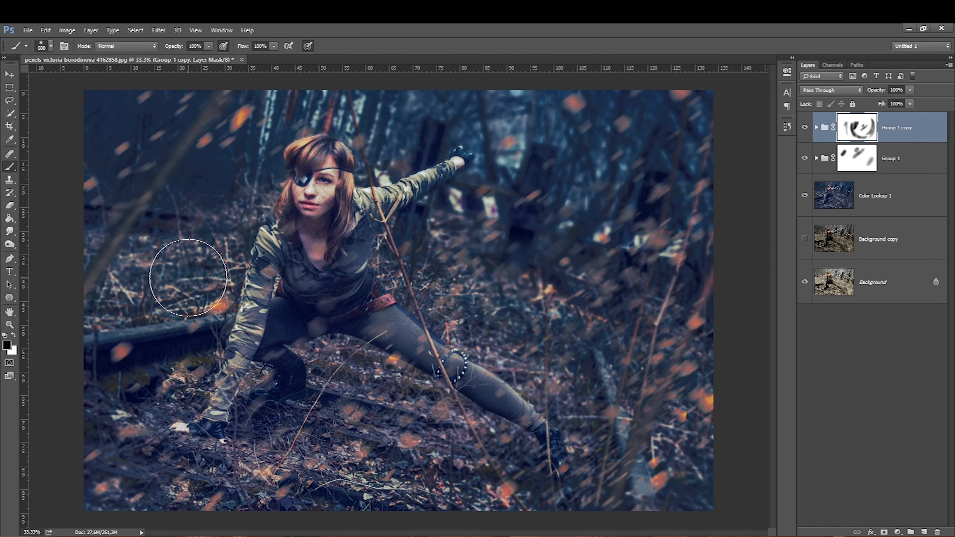
# Step: Zoom out and toggle both particle groups' visibility to compare the composite
pyautogui.hotkey('ctrl', '-')
pyautogui.hotkey('ctrl', '-')
pyautogui.hotkey('ctrl', '-')
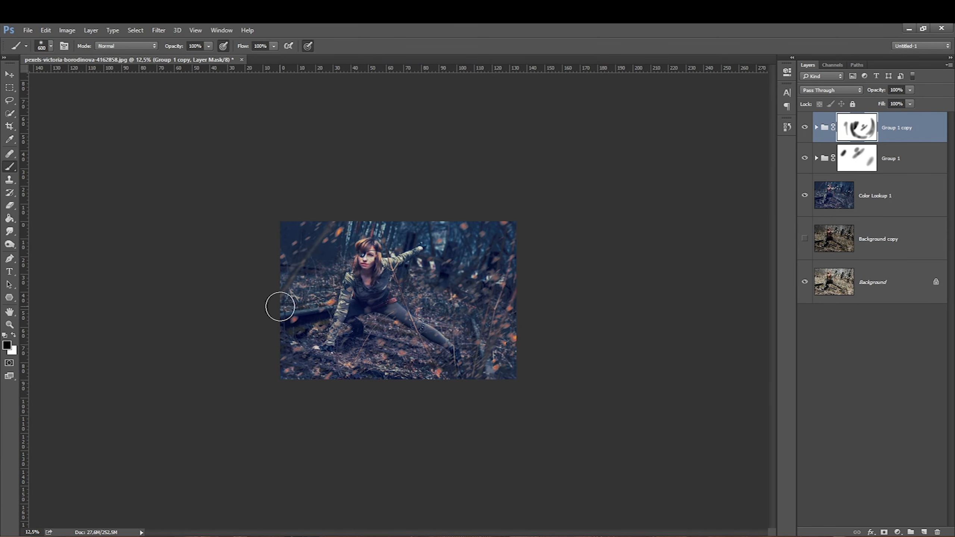
pyautogui.click(804, 132)
pyautogui.click(802, 131)
pyautogui.click(803, 161)
pyautogui.click(801, 161)
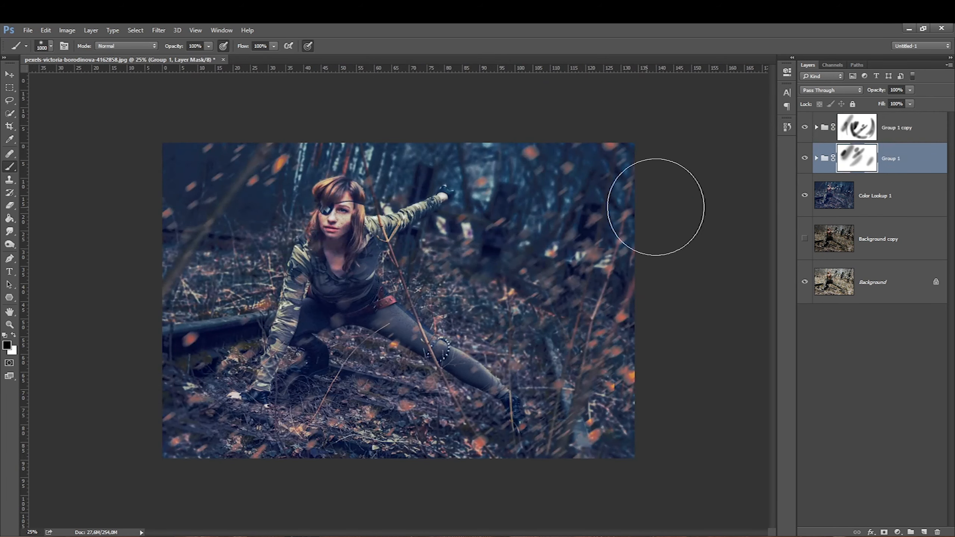
pyautogui.click(857, 128)
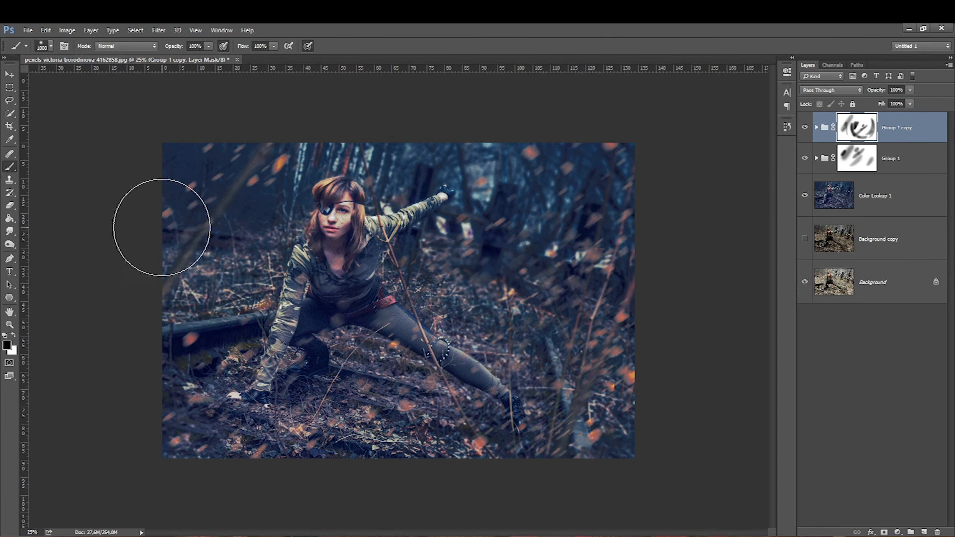
# Step: Add a Photo Filter adjustment layer and set its filter to Cooling Filter (LBB)
pyautogui.click(896, 532)
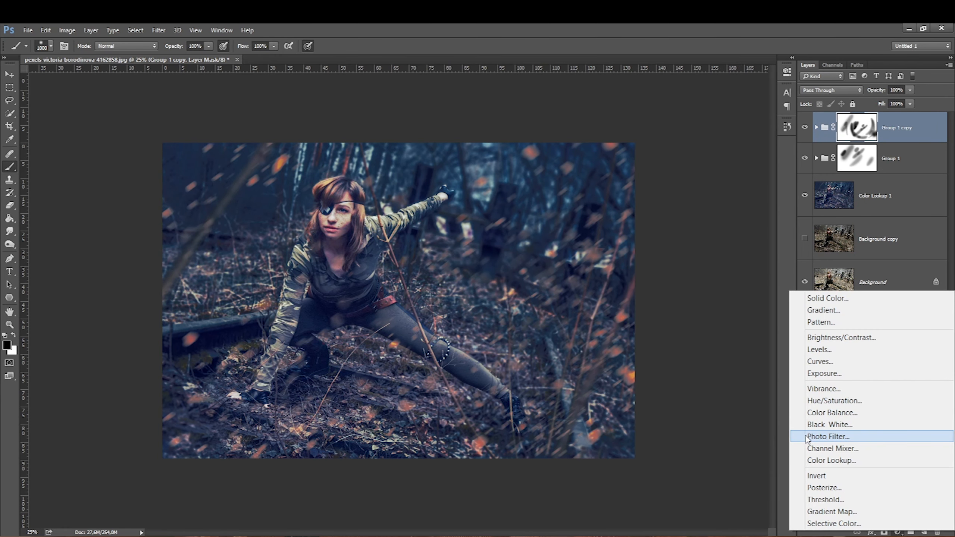
pyautogui.click(807, 436)
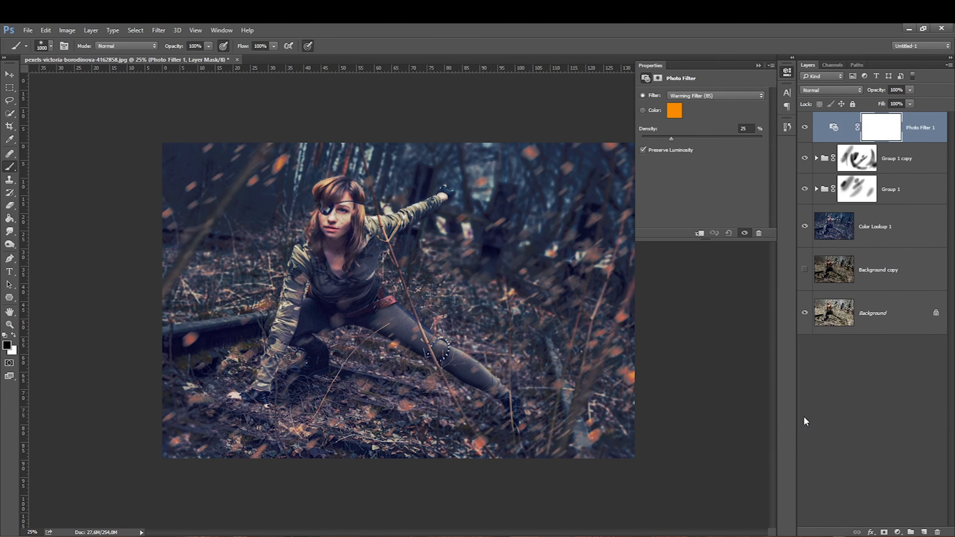
pyautogui.click(679, 95)
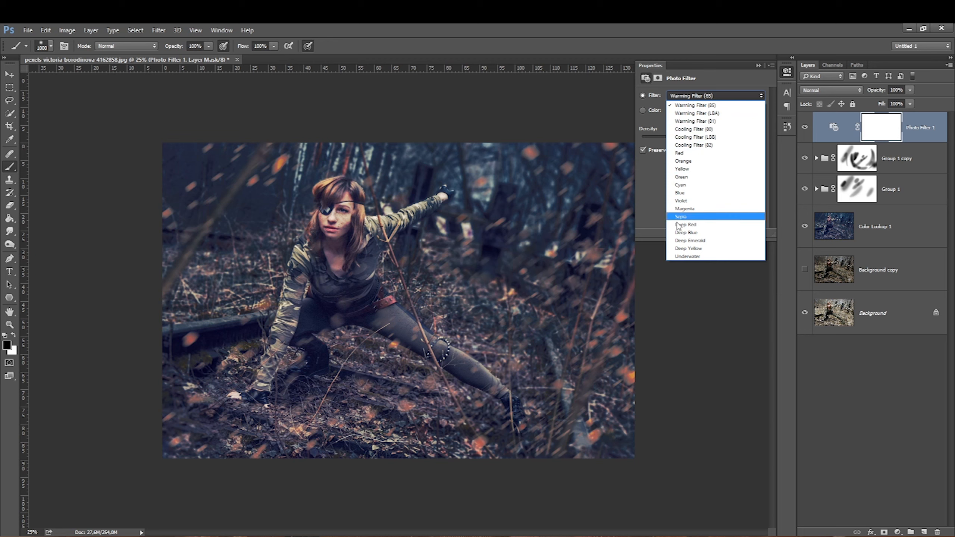
pyautogui.click(675, 105)
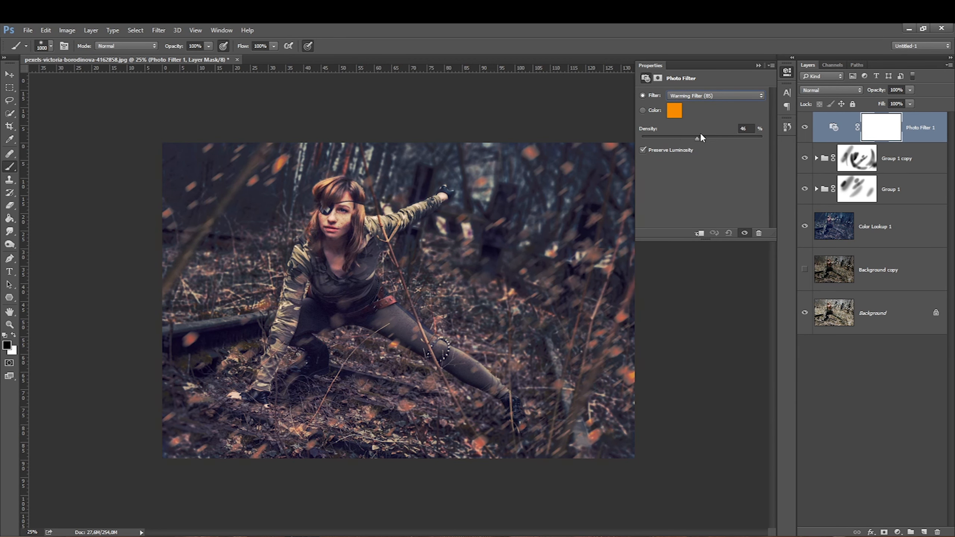
pyautogui.click(695, 96)
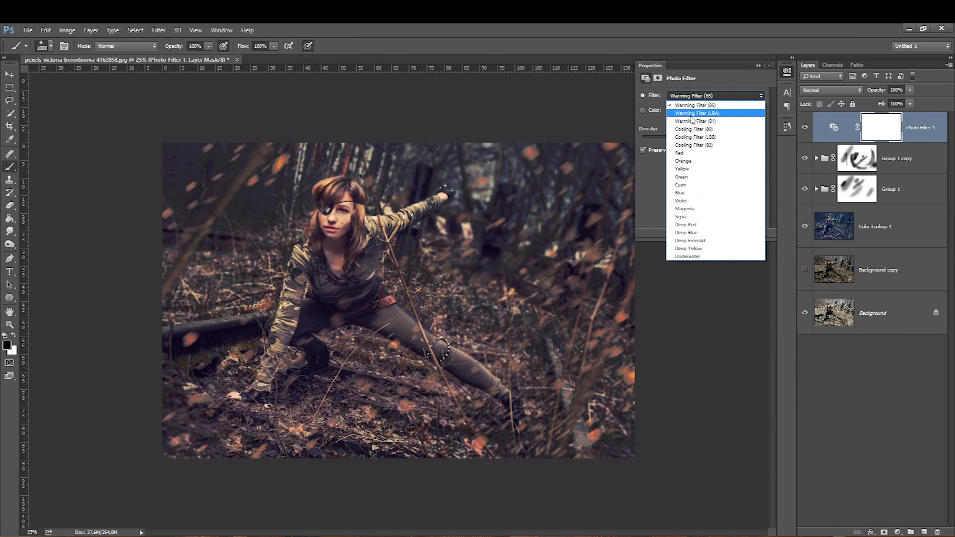
pyautogui.click(687, 129)
pyautogui.click(693, 96)
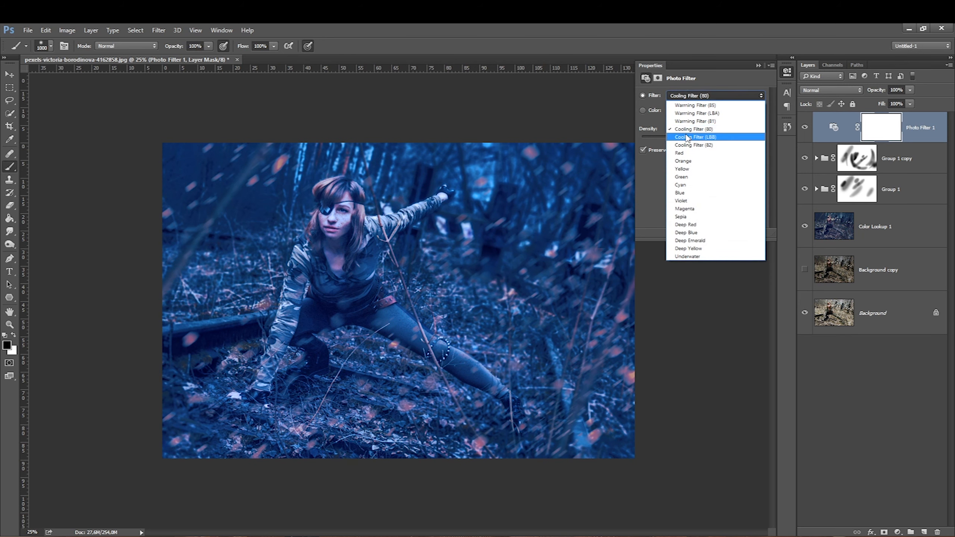
pyautogui.click(673, 137)
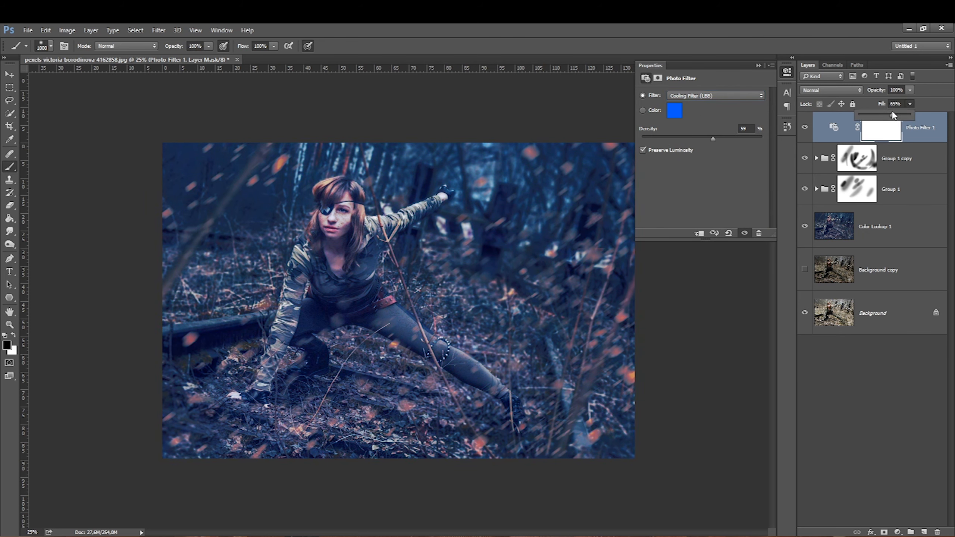
# Step: Paint on the Photo Filter's mask to hide the cooling over the figure and centre, toggling it to compare
pyautogui.click(803, 130)
pyautogui.click(803, 130)
pyautogui.click(868, 136)
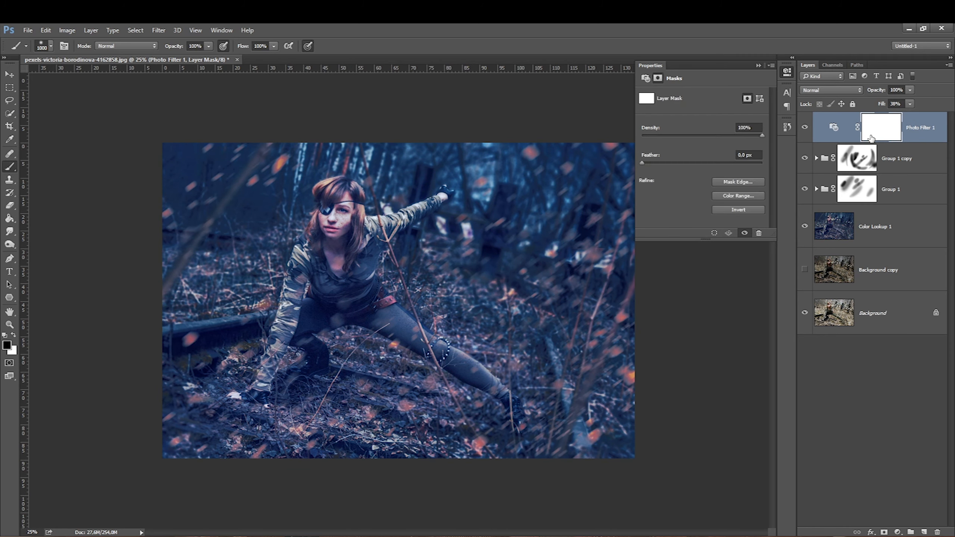
pyautogui.moveTo(338, 215)
pyautogui.mouseDown()
pyautogui.moveTo(370, 266)
pyautogui.moveTo(432, 298)
pyautogui.mouseUp()
pyautogui.moveTo(423, 255); pyautogui.dragTo(493, 309)
pyautogui.moveTo(455, 239); pyautogui.dragTo(555, 407)
pyautogui.moveTo(284, 246); pyautogui.dragTo(433, 396)
pyautogui.moveTo(162, 289)
pyautogui.mouseDown()
pyautogui.moveTo(381, 453)
pyautogui.moveTo(424, 351)
pyautogui.mouseUp()
pyautogui.click(804, 127)
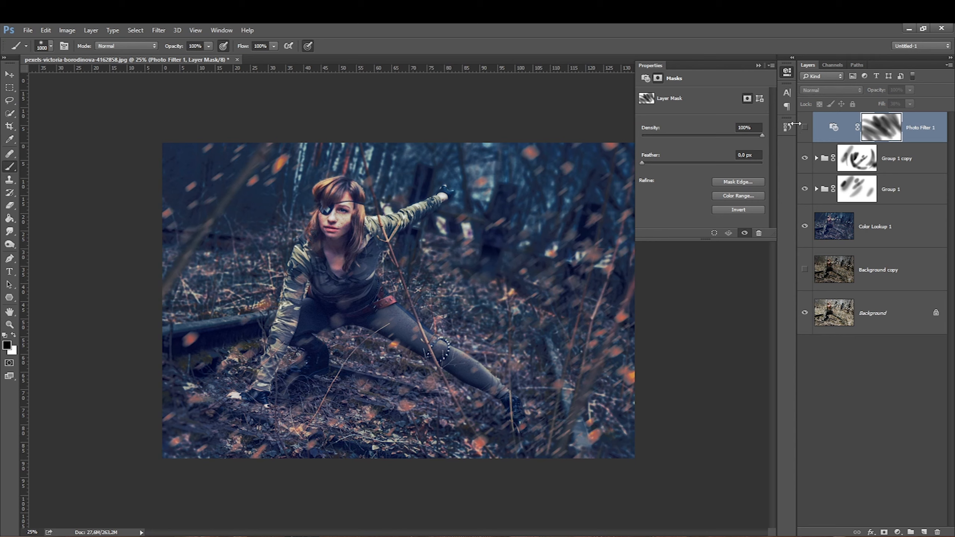
# Step: Toggle the Photo Filter layer's visibility and compare the result with the original photo in the other document
pyautogui.click(804, 127)
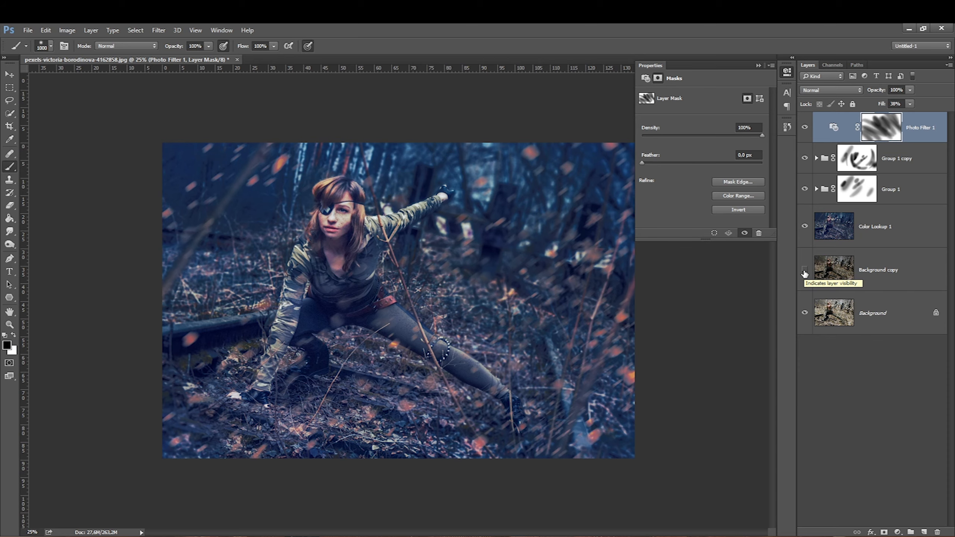
pyautogui.click(898, 276)
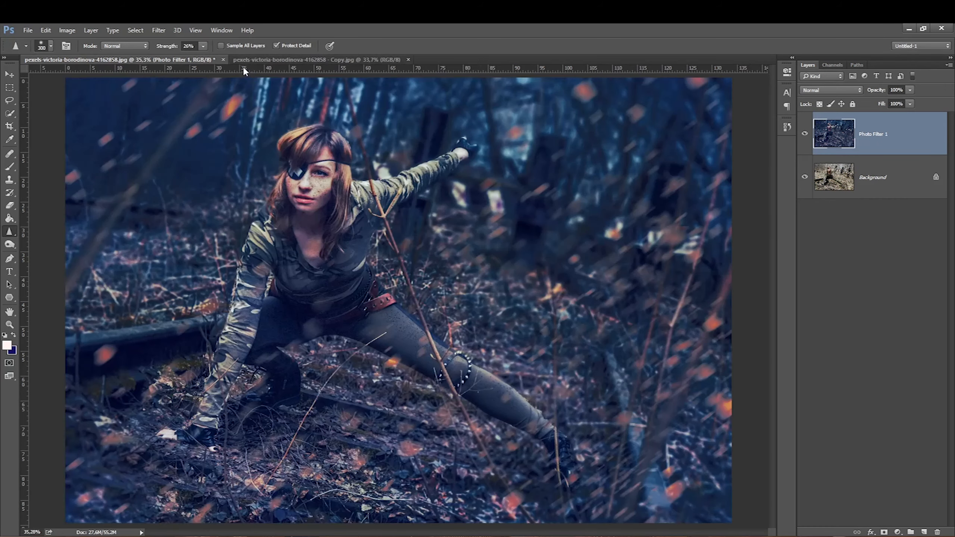
pyautogui.click(244, 60)
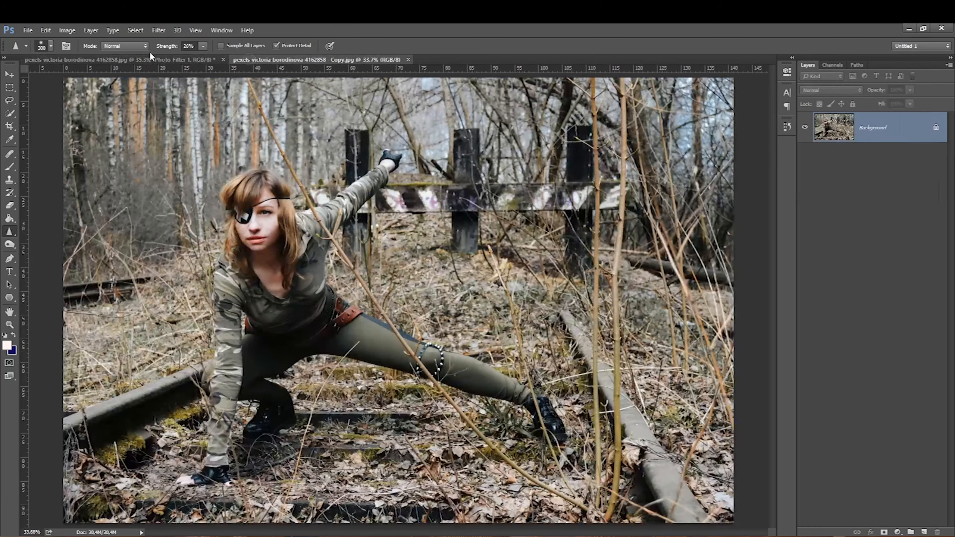
pyautogui.click(129, 60)
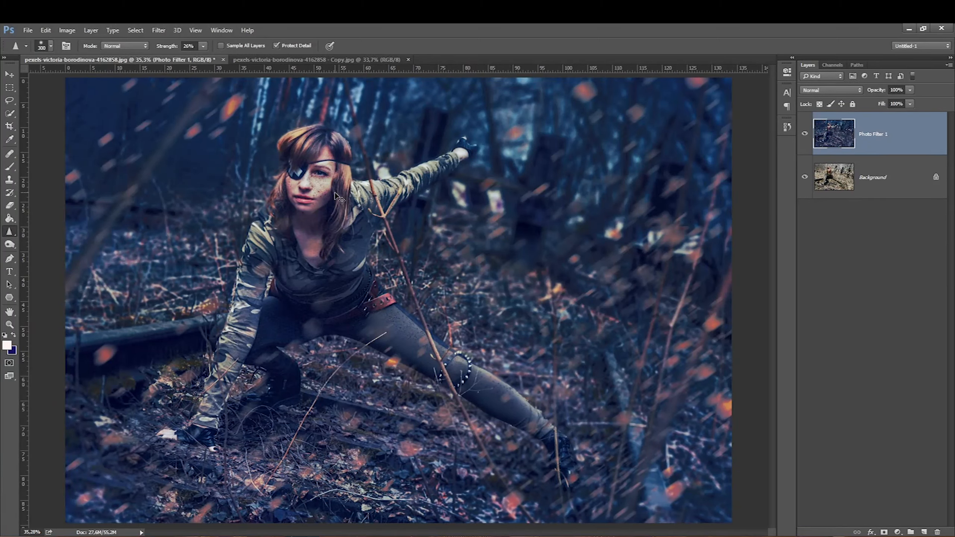
# Step: Duplicate the layer and dodge the figure's highlights with the Dodge tool at 10% exposure, Highlights range, resizing the brush as needed
pyautogui.hotkey('ctrl', 'j')
pyautogui.click(10, 245)
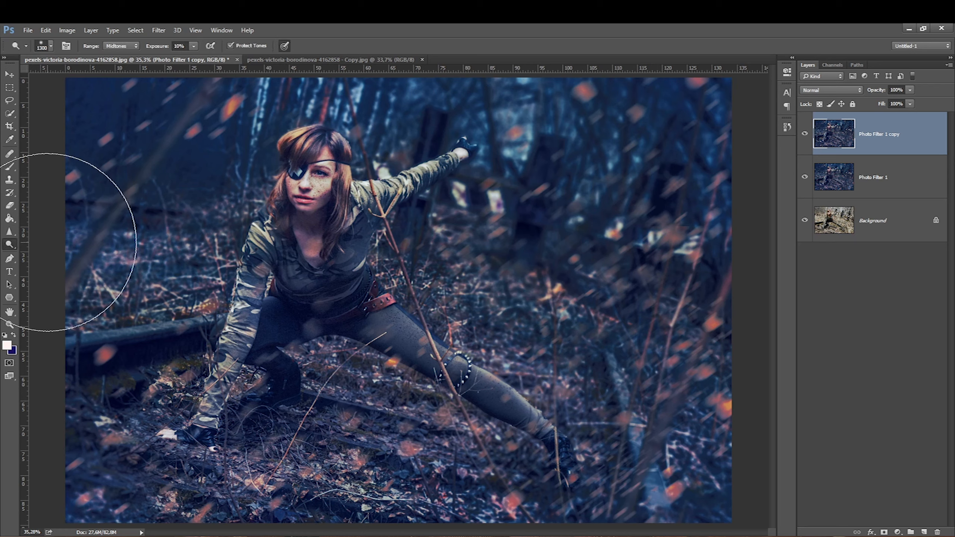
pyautogui.press('[')
pyautogui.press('[')
pyautogui.press('[')
pyautogui.press('[')
pyautogui.press('[')
pyautogui.press('[')
pyautogui.press('[')
pyautogui.press('[')
pyautogui.press('[')
pyautogui.press('[')
pyautogui.press('[')
pyautogui.press('[')
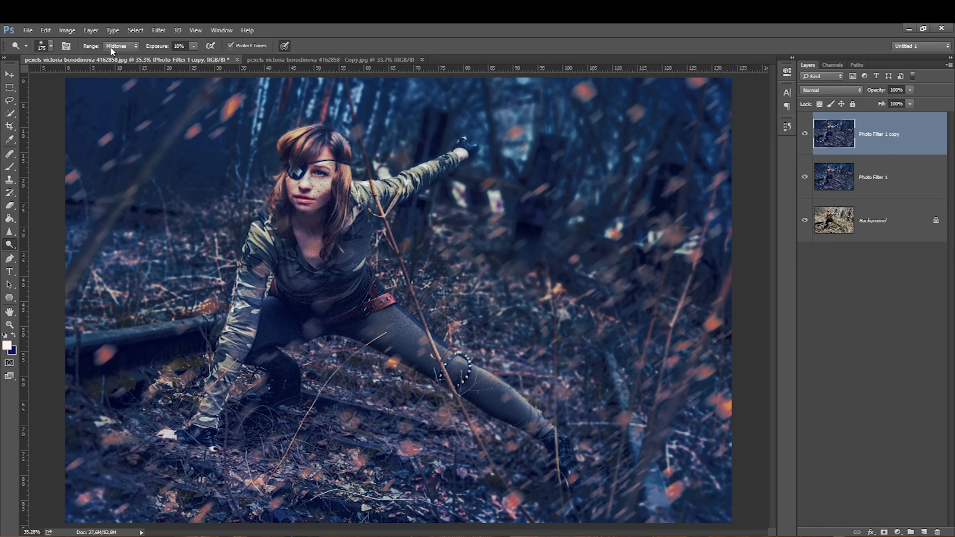
pyautogui.press(']')
pyautogui.press(']')
pyautogui.press(']')
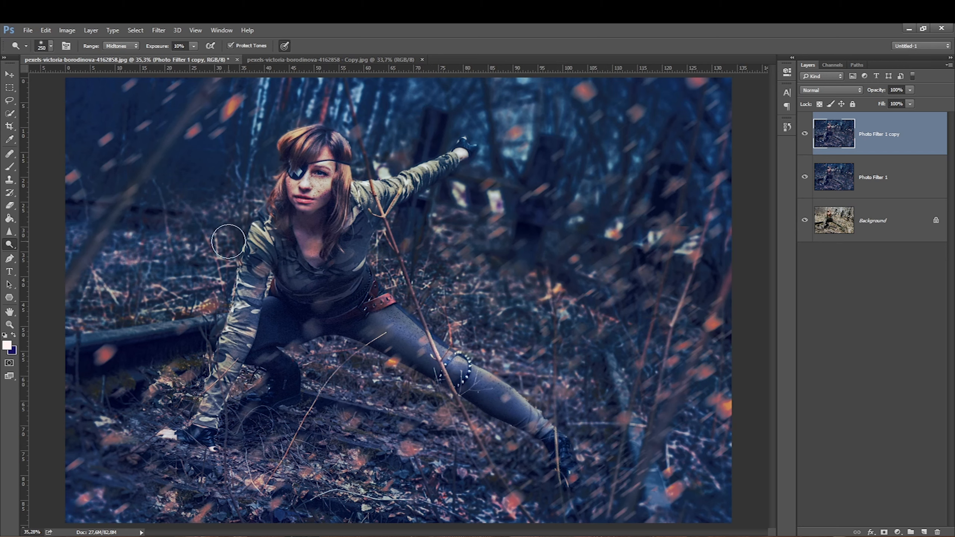
pyautogui.press(']')
pyautogui.press('[')
pyautogui.press('[')
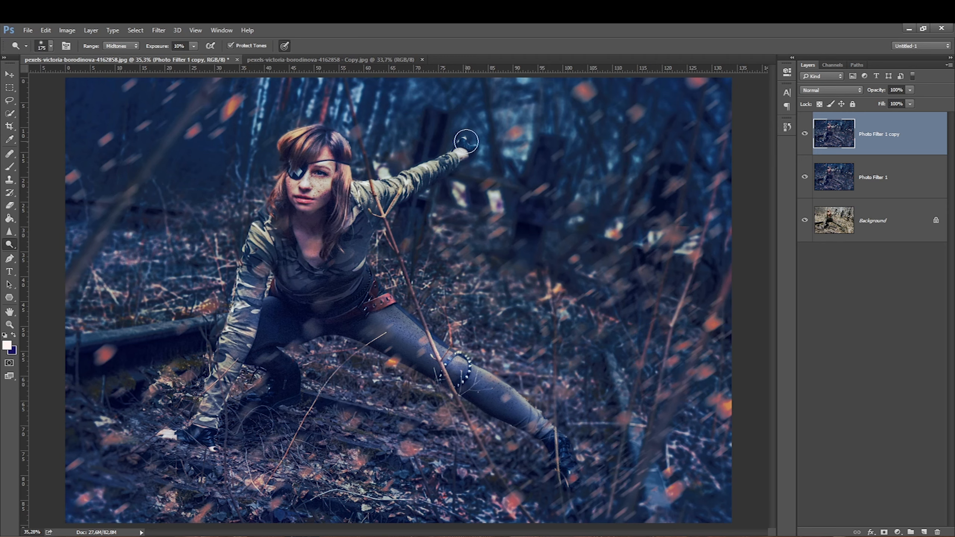
pyautogui.press(']')
pyautogui.press(']')
pyautogui.press(']')
pyautogui.press(']')
pyautogui.press(']')
pyautogui.press(']')
pyautogui.press(']')
pyautogui.press(']')
pyautogui.press(']')
pyautogui.press(']')
pyautogui.press('[')
pyautogui.press('[')
pyautogui.press('[')
pyautogui.press('[')
pyautogui.press('[')
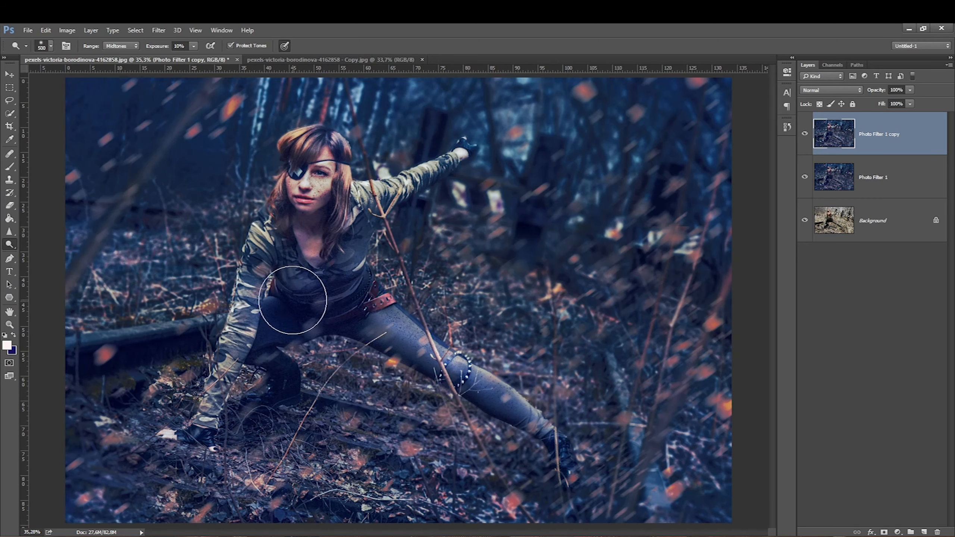
pyautogui.press(']')
pyautogui.press(']')
pyautogui.press(']')
pyautogui.press(']')
pyautogui.press(']')
pyautogui.press(']')
pyautogui.press(']')
pyautogui.press(']')
pyautogui.press('[')
pyautogui.press('[')
pyautogui.press('[')
pyautogui.press('[')
pyautogui.press('[')
pyautogui.click(116, 46)
pyautogui.click(114, 56)
pyautogui.press('[')
pyautogui.press('[')
pyautogui.press('[')
pyautogui.press('[')
pyautogui.press('[')
pyautogui.press('[')
pyautogui.press(']')
pyautogui.click(120, 46)
pyautogui.click(118, 70)
pyautogui.press(']')
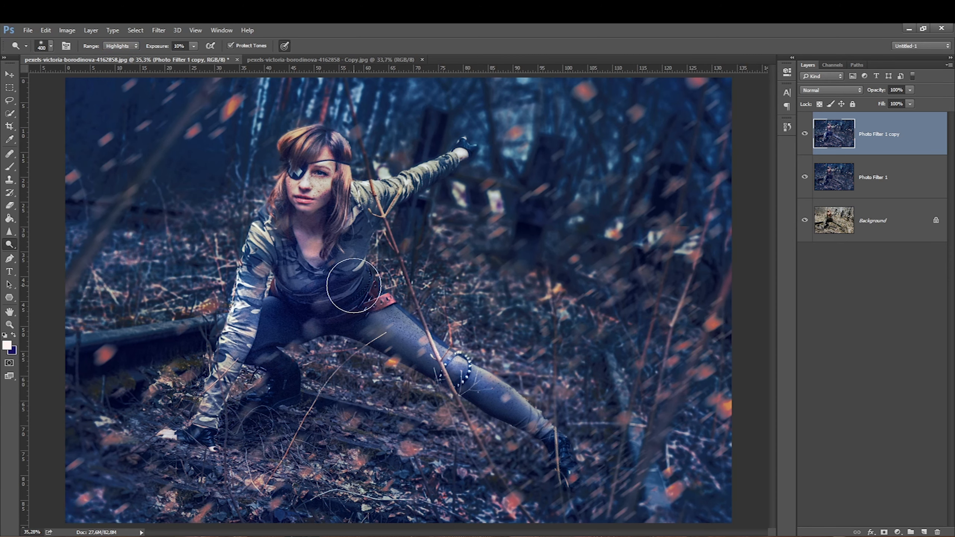
pyautogui.press(']')
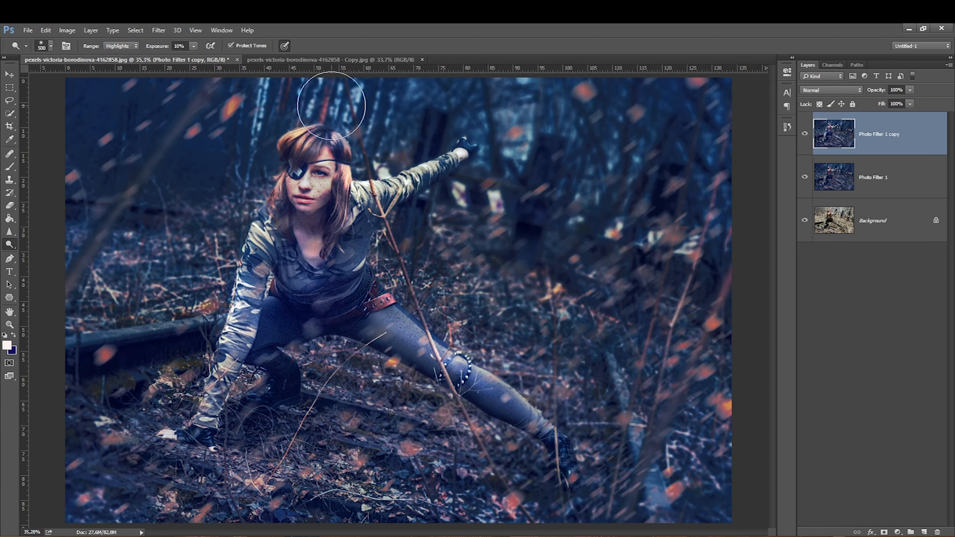
# Step: Set the dodged copy's blend mode to Luminosity and its opacity to 68%, toggling it to compare
pyautogui.click(804, 134)
pyautogui.click(805, 135)
pyautogui.moveTo(900, 101); pyautogui.dragTo(910, 100)
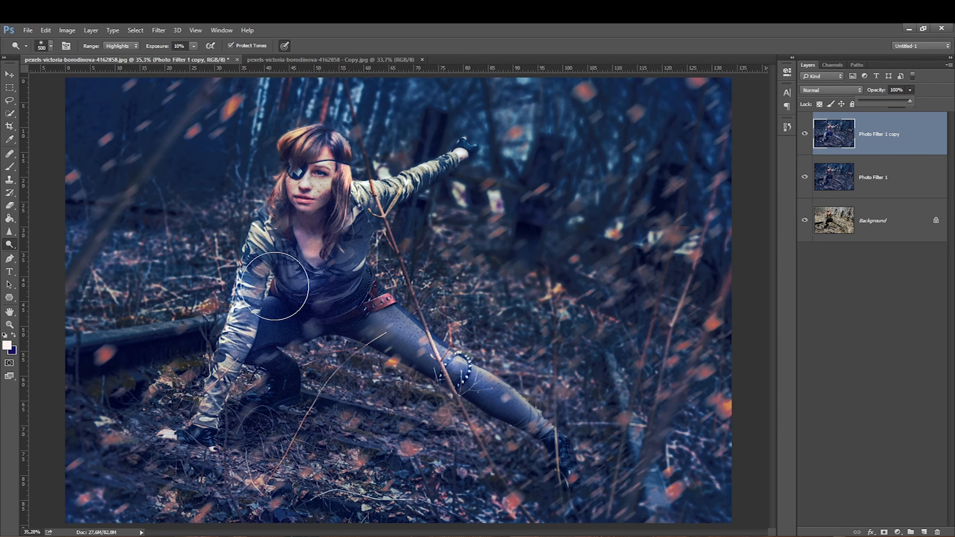
pyautogui.click(814, 89)
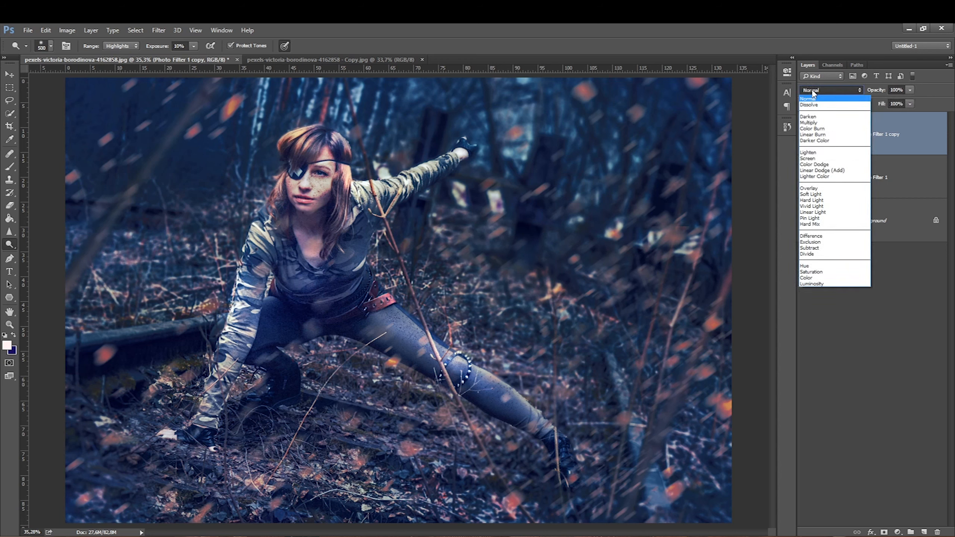
pyautogui.click(814, 283)
pyautogui.click(805, 133)
pyautogui.click(803, 134)
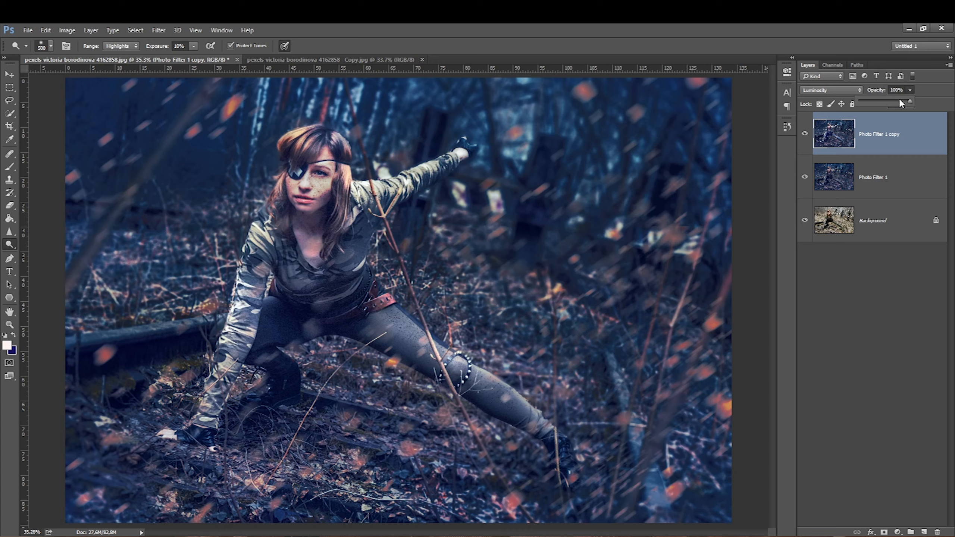
pyautogui.moveTo(892, 100); pyautogui.dragTo(893, 100)
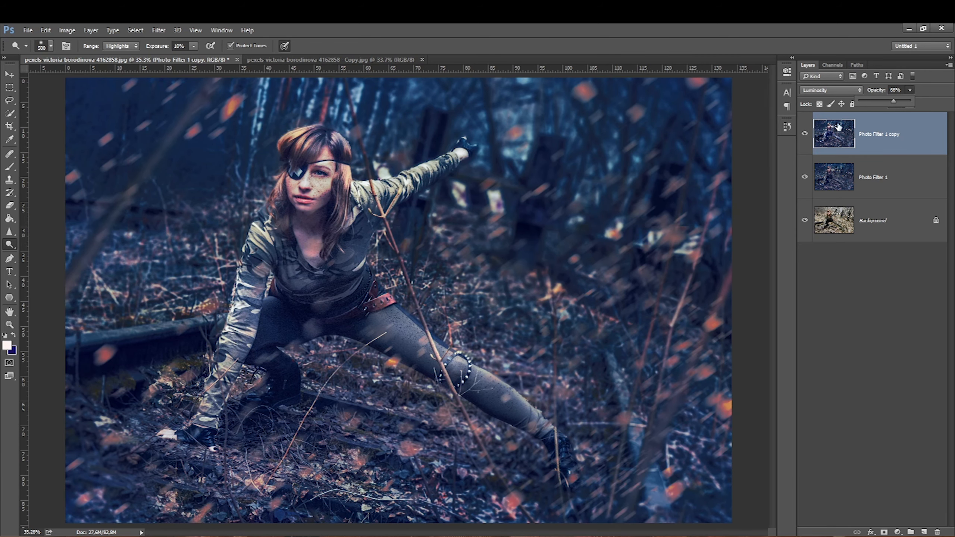
pyautogui.click(804, 134)
pyautogui.click(805, 134)
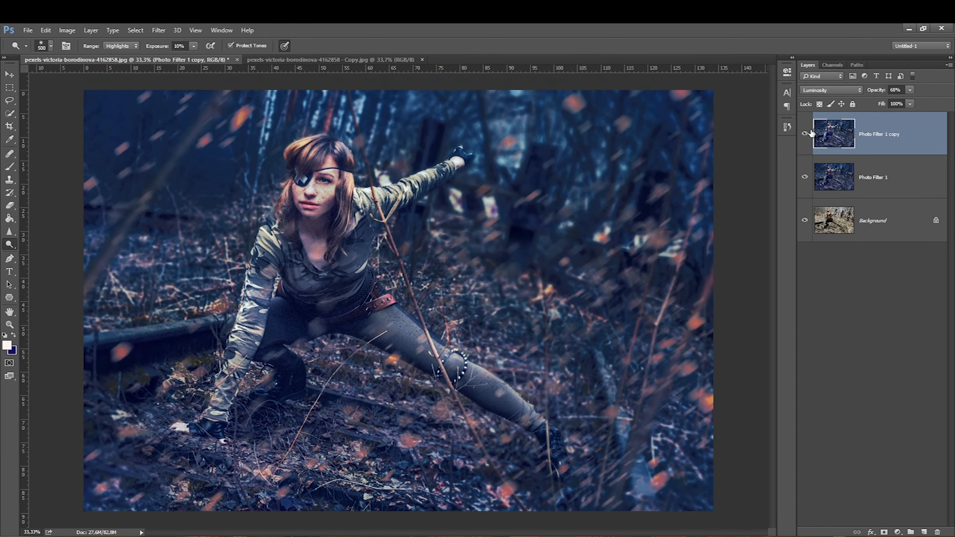
# Step: Zoom out and compare the graded image with the original photo in the other document
pyautogui.hotkey('ctrl', '-')
pyautogui.click(250, 59)
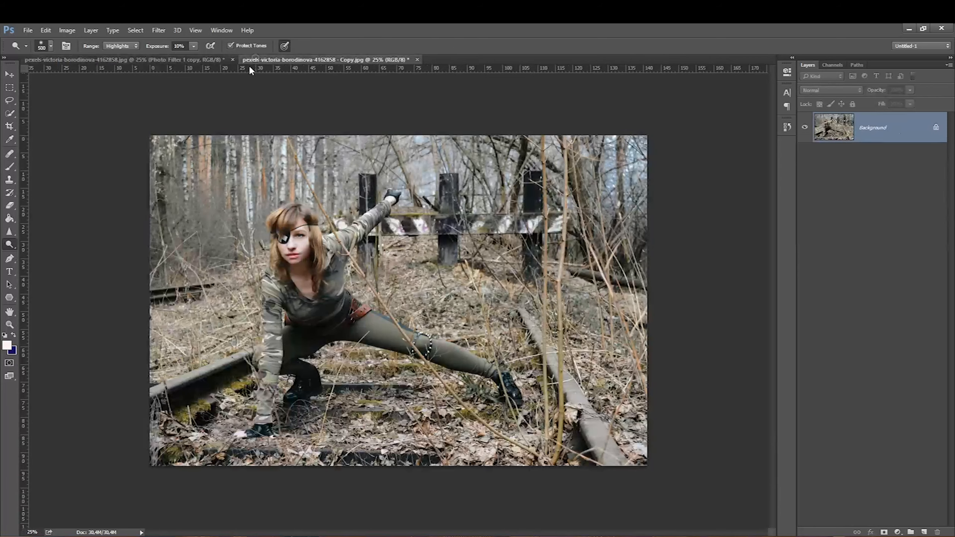
pyautogui.click(126, 59)
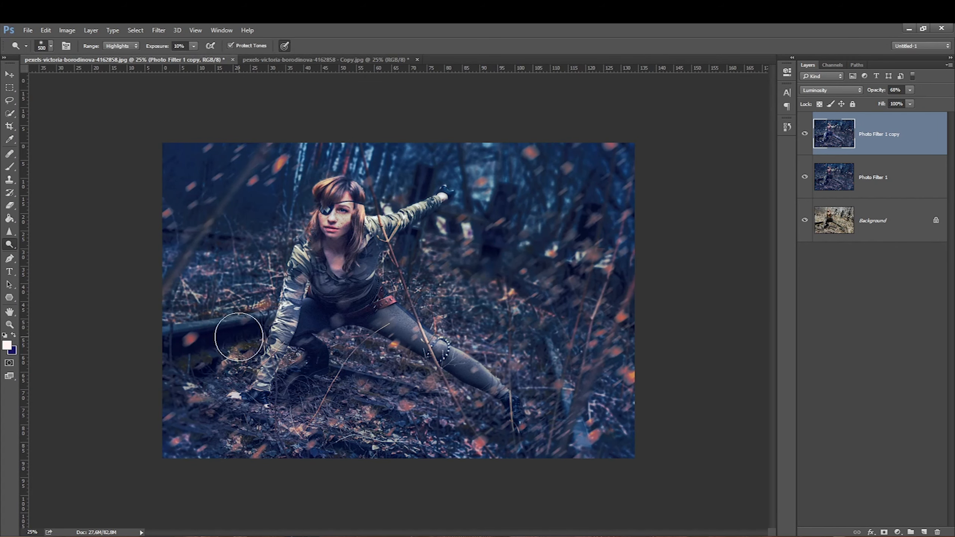
pyautogui.click(10, 87)
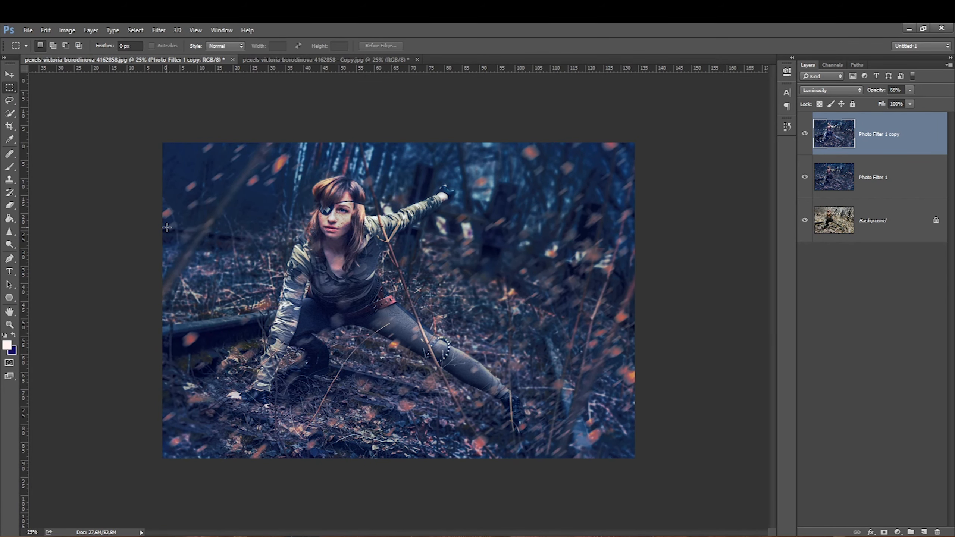